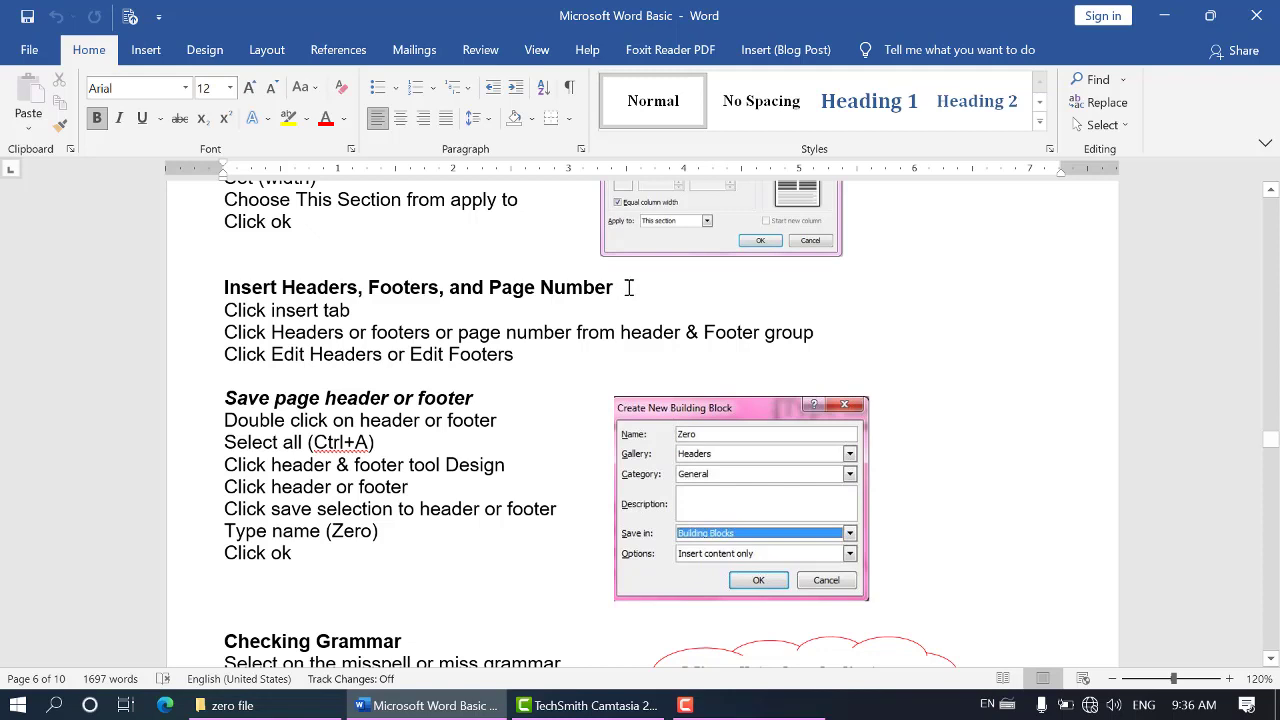
Read the notes on inserting headers, footers and page numbers in the Microsoft Word Basic document
{"action": "left_click", "coordinate": [368, 287]}
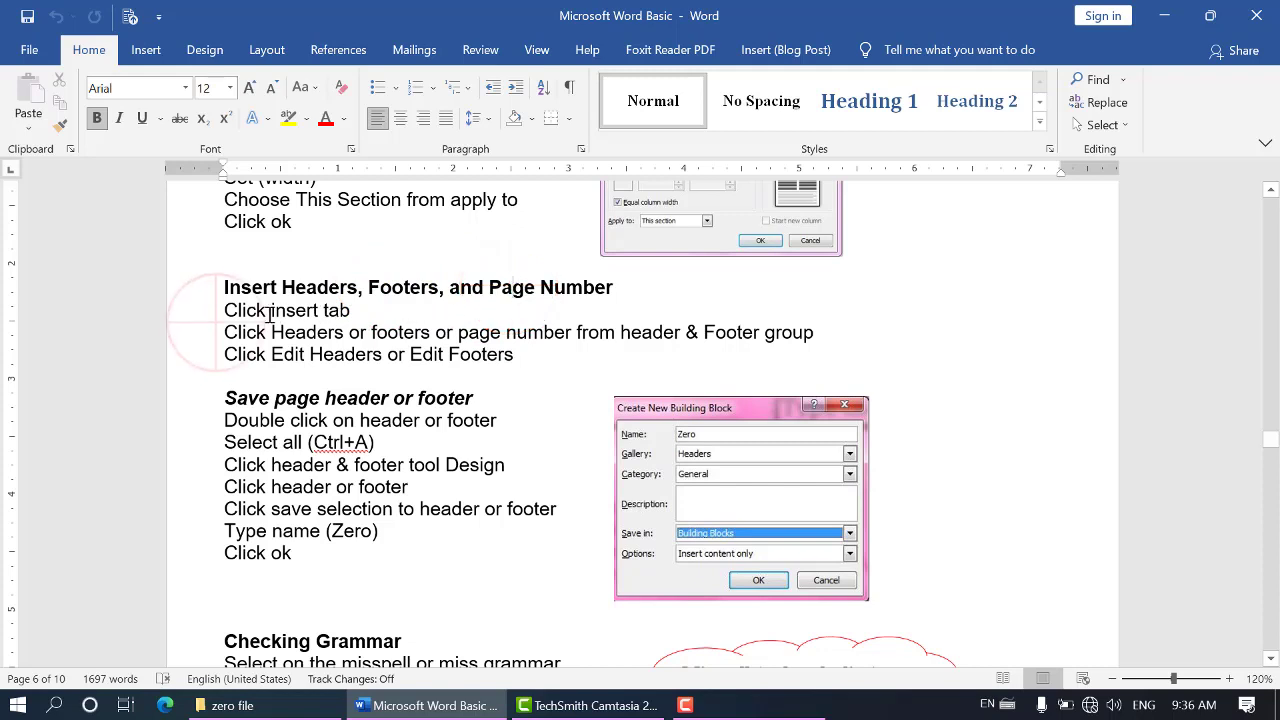
{"action": "left_click_drag", "start_coordinate": [226, 310], "coordinate": [360, 312]}
{"action": "left_click", "coordinate": [385, 310]}
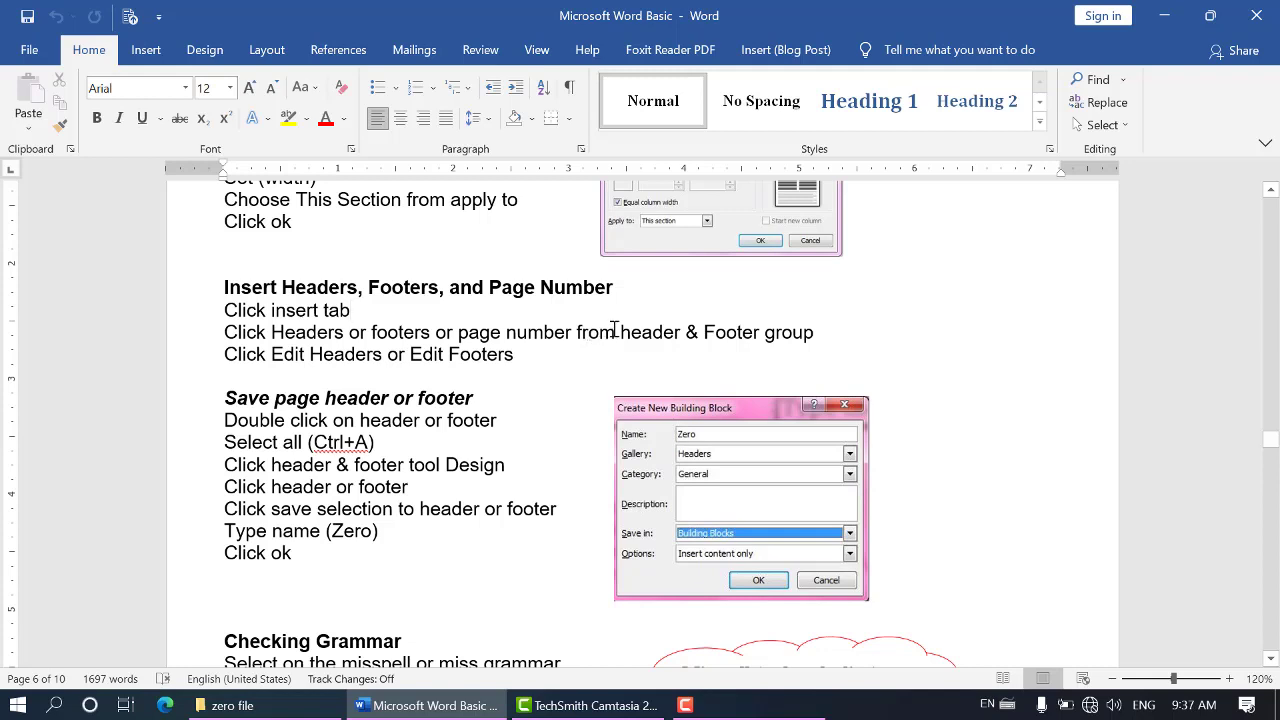
{"action": "left_click_drag", "start_coordinate": [616, 331], "coordinate": [871, 329]}
{"action": "left_click", "coordinate": [868, 328]}
{"action": "left_click", "coordinate": [444, 356]}
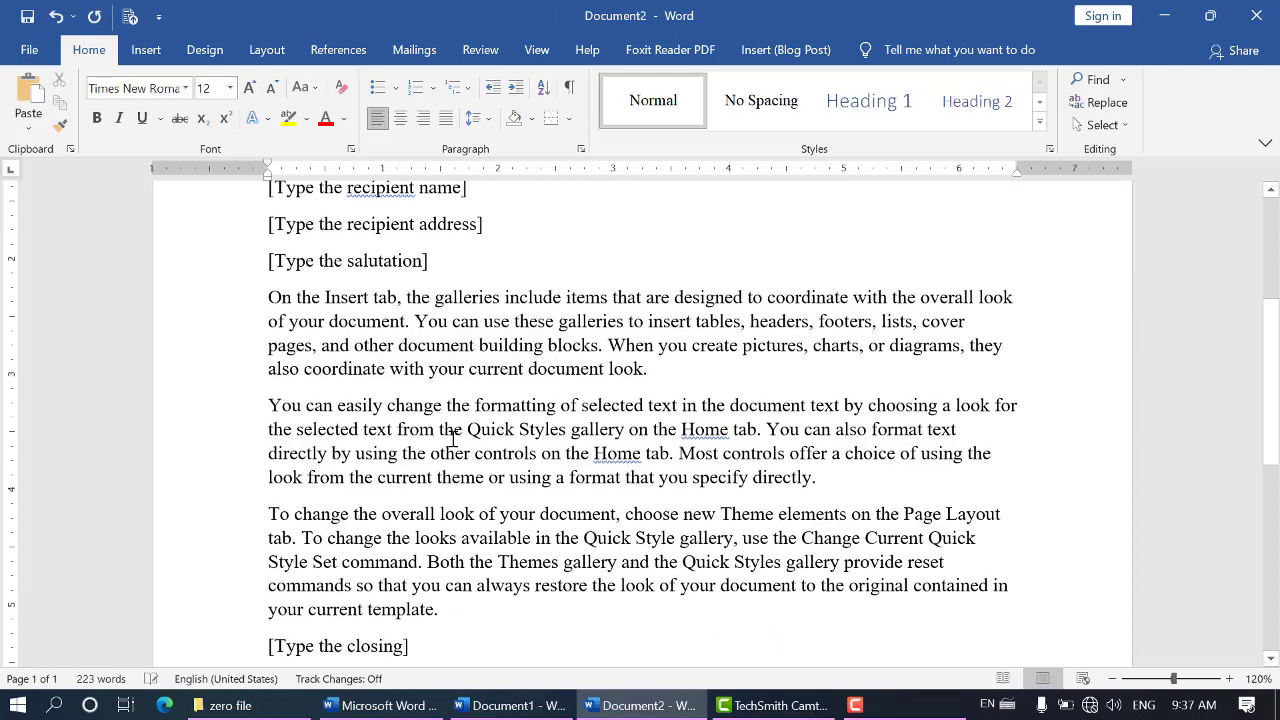
{"action": "scroll", "coordinate": [455, 437], "scroll_direction": "up", "scroll_amount": 5}
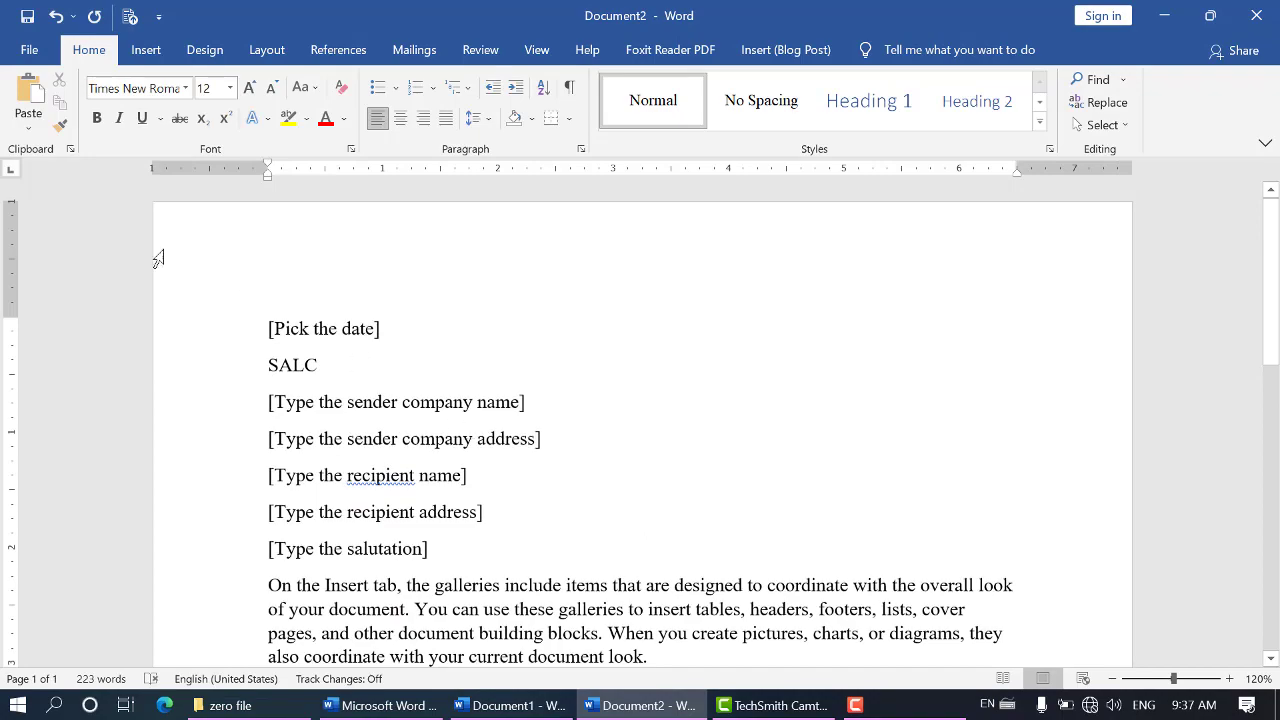
Zoom Document2 out to 50% and inspect the letter text and the blank header and footer areas of the page
{"action": "left_click_drag", "start_coordinate": [1174, 678], "coordinate": [1150, 679]}
{"action": "scroll", "coordinate": [910, 527], "scroll_direction": "down", "scroll_amount": 2}
{"action": "scroll", "coordinate": [898, 522], "scroll_direction": "up", "scroll_amount": 3}
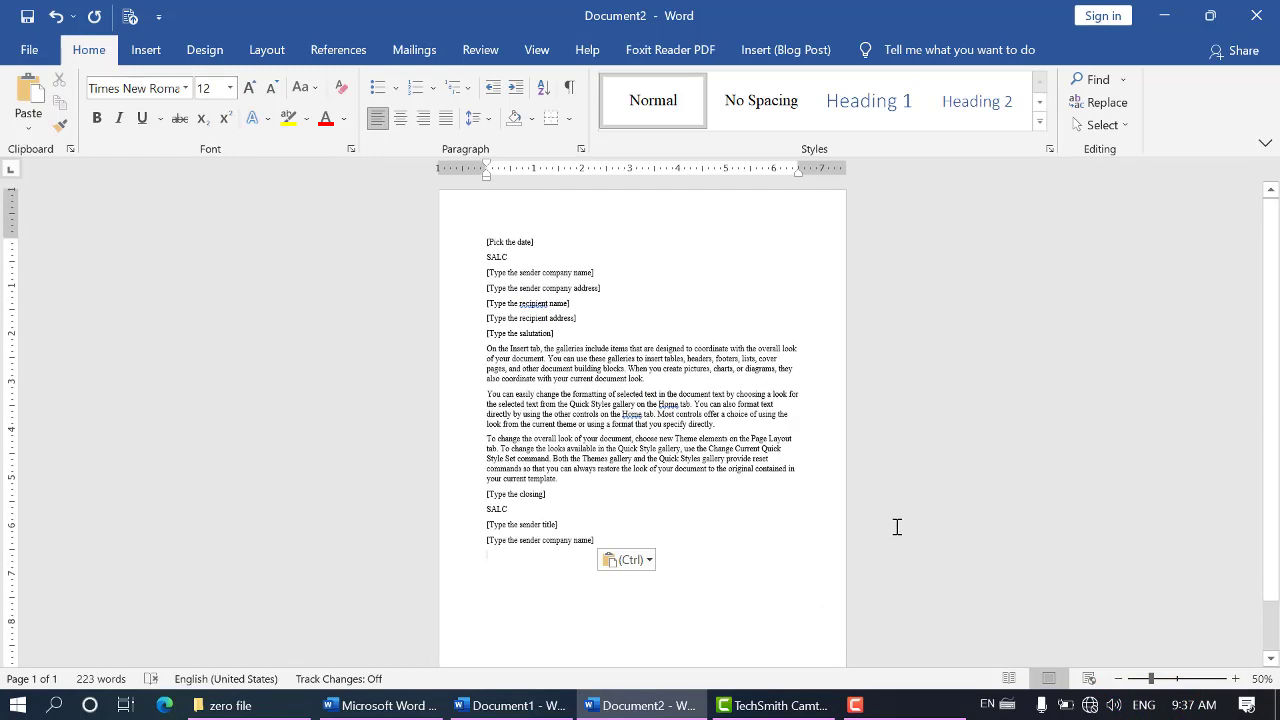
{"action": "left_click_drag", "start_coordinate": [486, 242], "coordinate": [624, 540]}
{"action": "left_click", "coordinate": [513, 236]}
{"action": "left_click", "coordinate": [482, 212]}
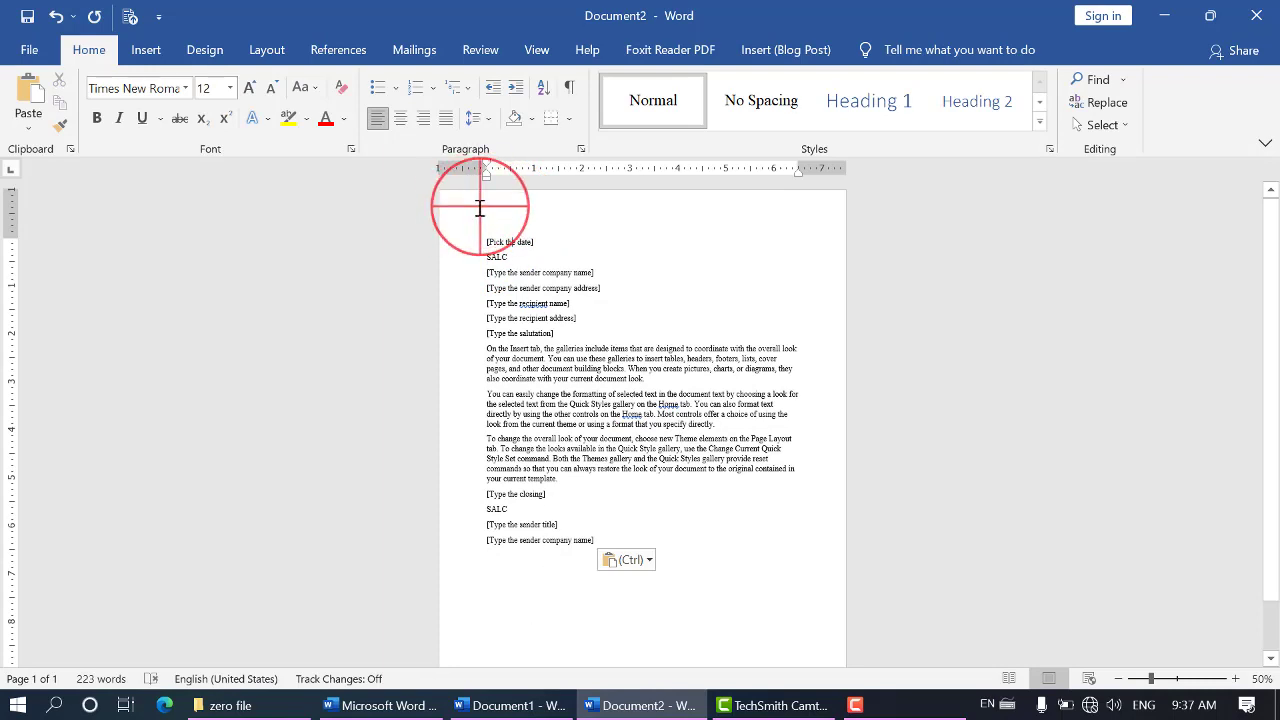
{"action": "scroll", "coordinate": [541, 400], "scroll_direction": "down", "scroll_amount": 1}
{"action": "left_click", "coordinate": [516, 645]}
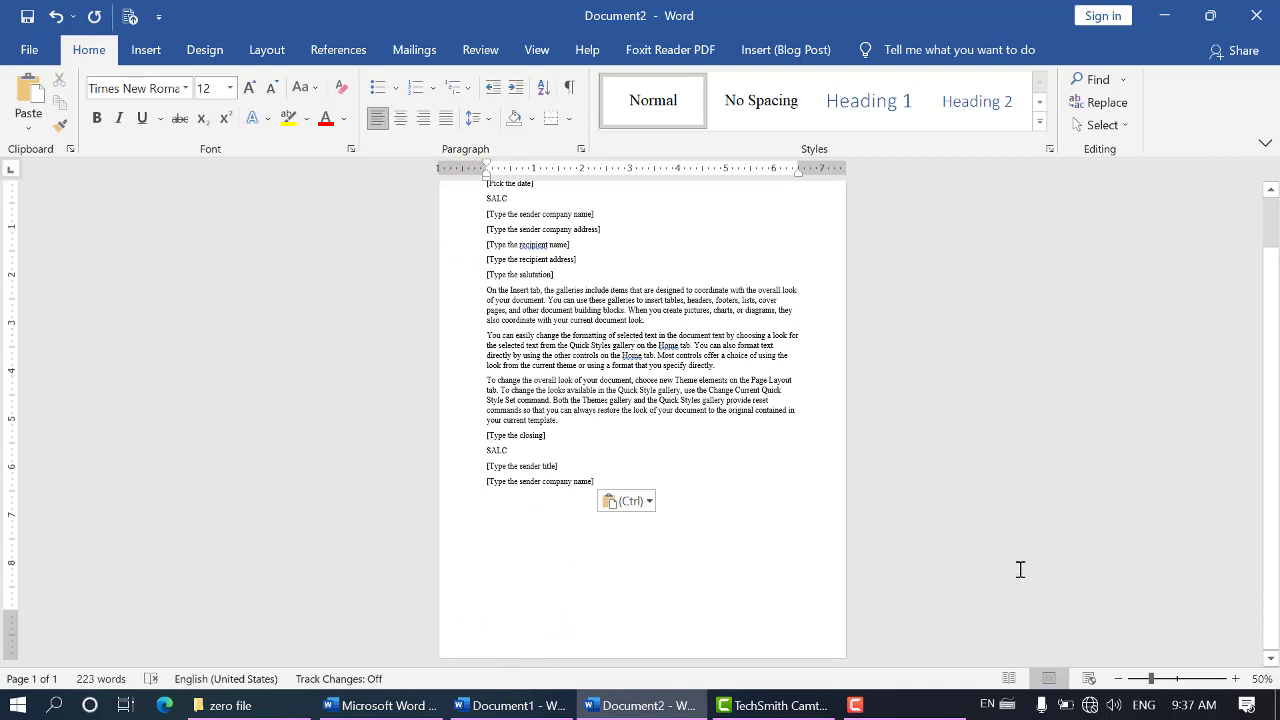
Recheck the "insert tab" instruction in the Microsoft Word Basic notes and show the Header & Footer commands in Document2
{"action": "left_click", "coordinate": [378, 703]}
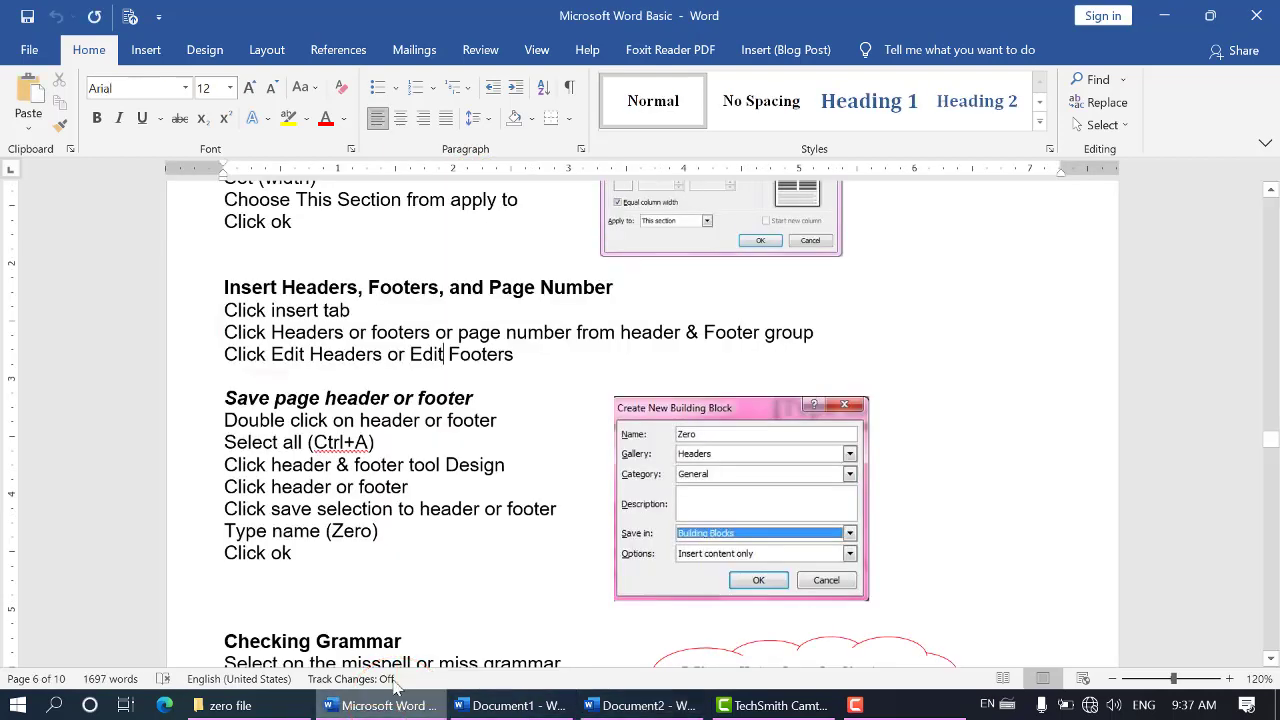
{"action": "left_click_drag", "start_coordinate": [271, 310], "coordinate": [362, 310]}
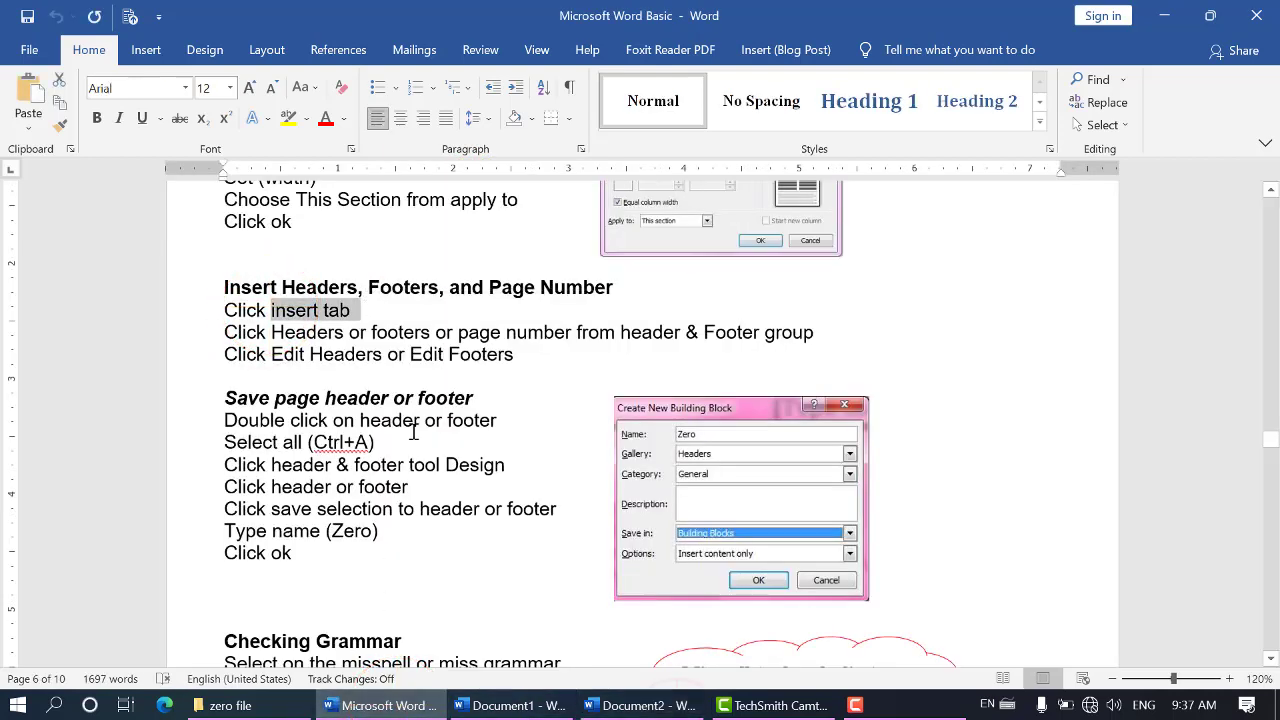
{"action": "left_click", "coordinate": [680, 705]}
{"action": "left_click", "coordinate": [157, 57]}
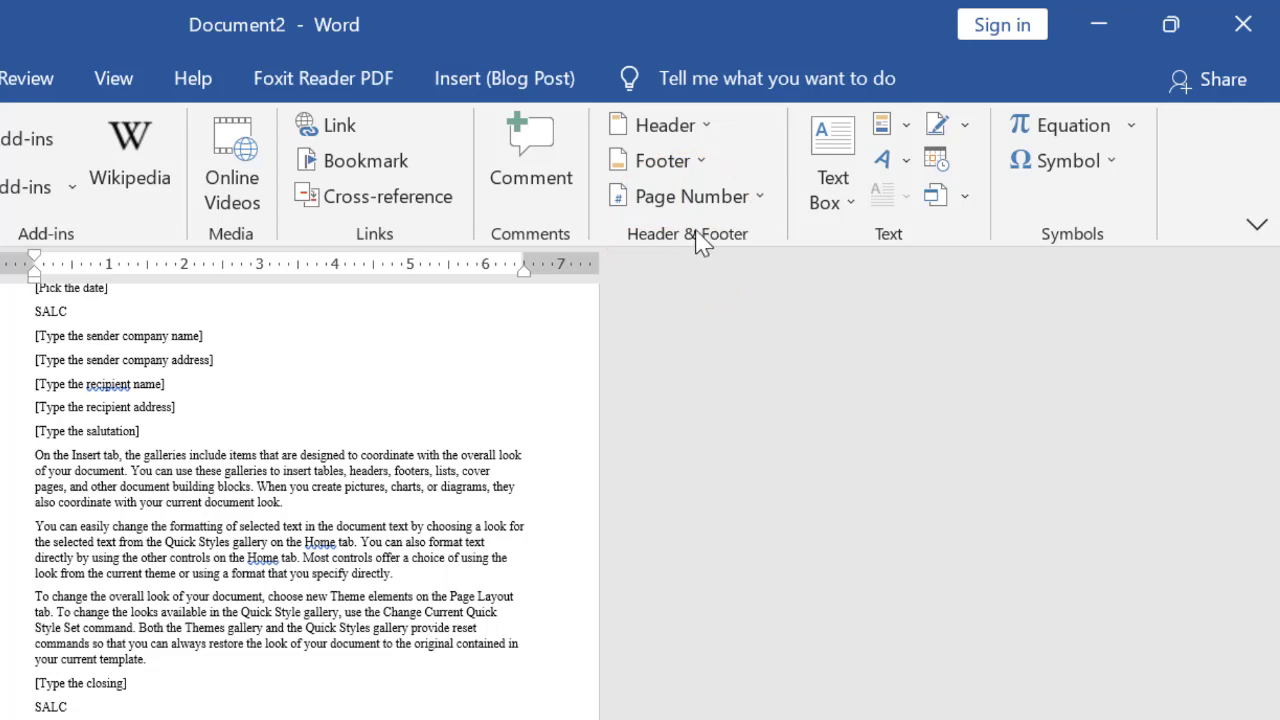
{"action": "scroll", "coordinate": [353, 652], "scroll_direction": "up", "scroll_amount": 2}
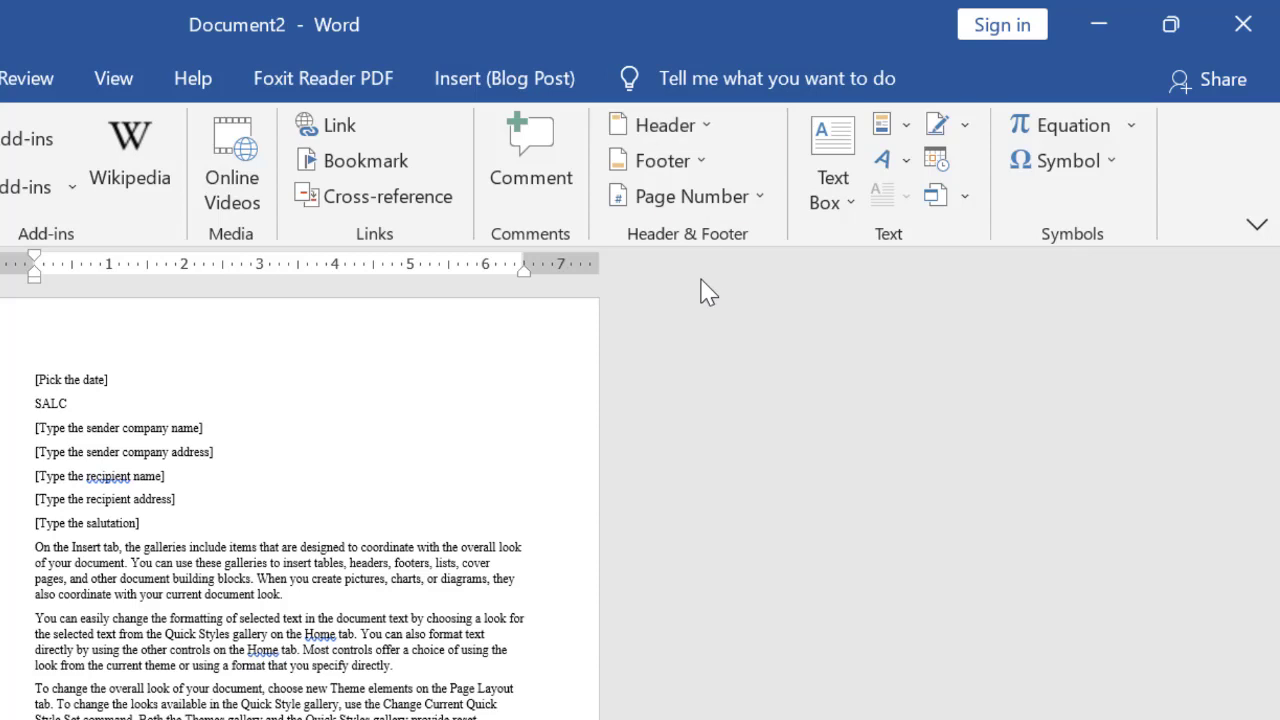
Browse the header designs from the built-in Blank style through the General category
{"action": "left_click", "coordinate": [705, 124]}
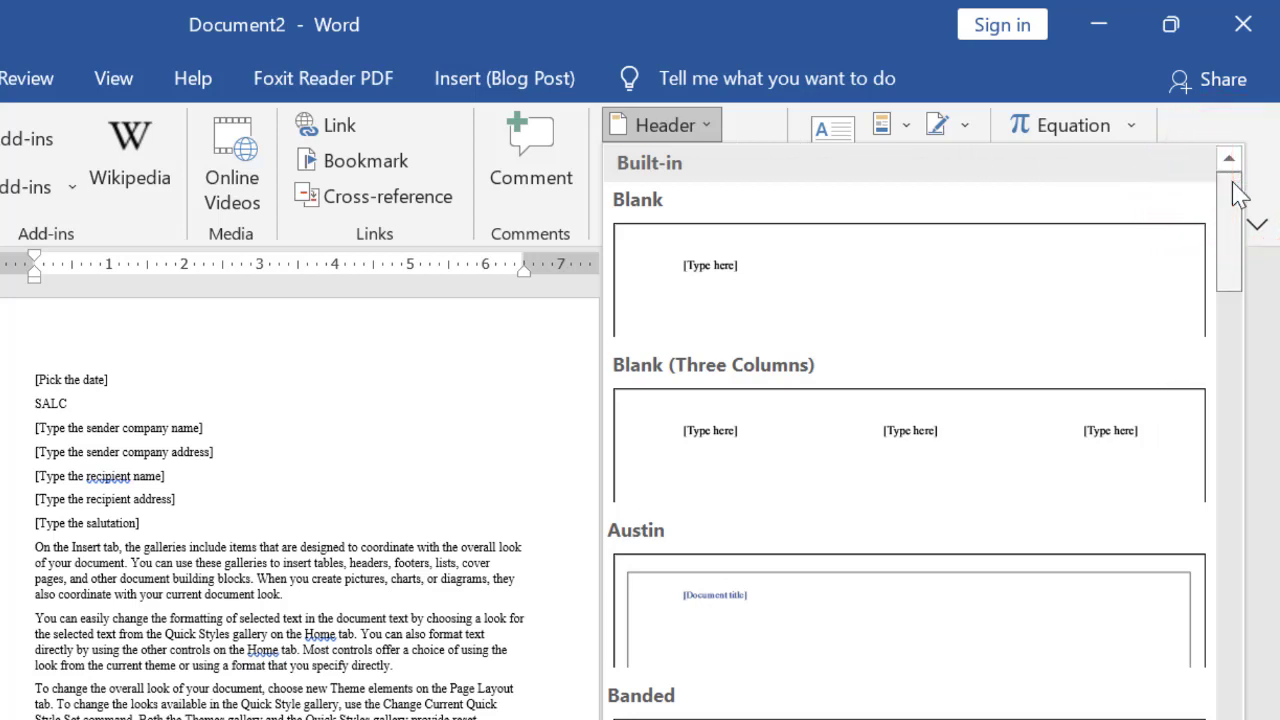
{"action": "left_click_drag", "start_coordinate": [1238, 195], "coordinate": [1234, 251]}
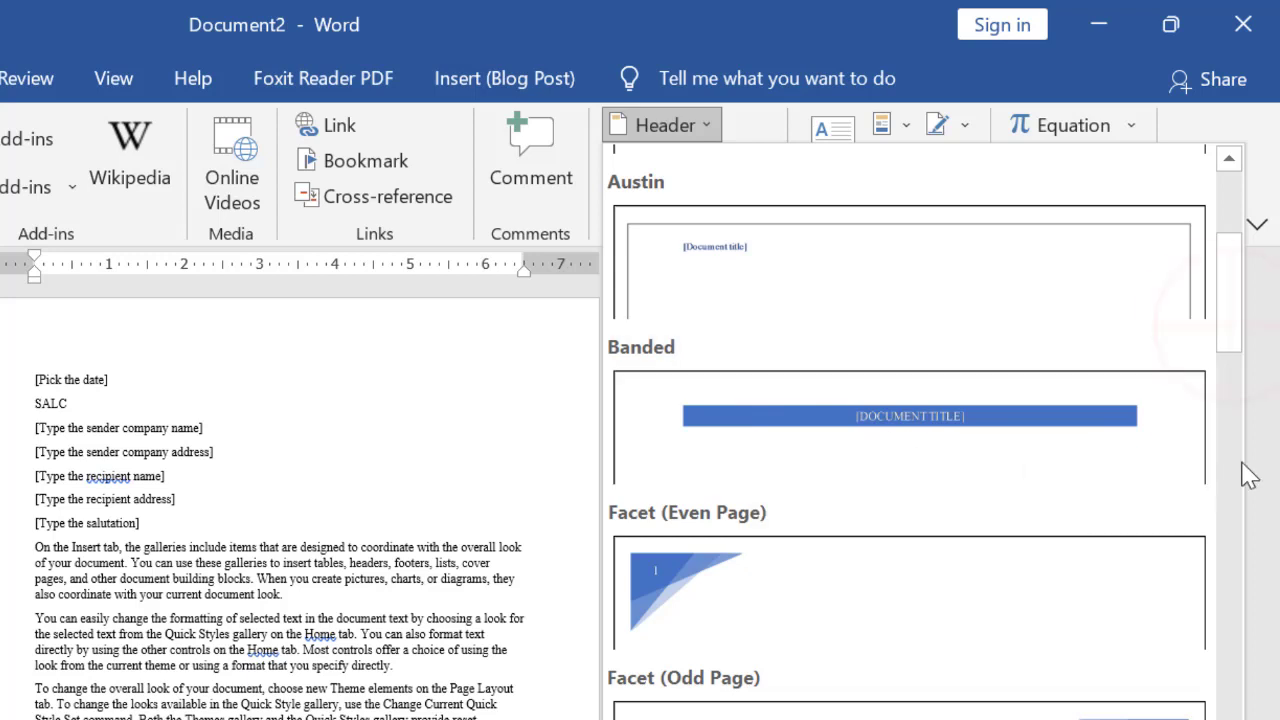
{"action": "left_click_drag", "start_coordinate": [1237, 330], "coordinate": [1235, 719]}
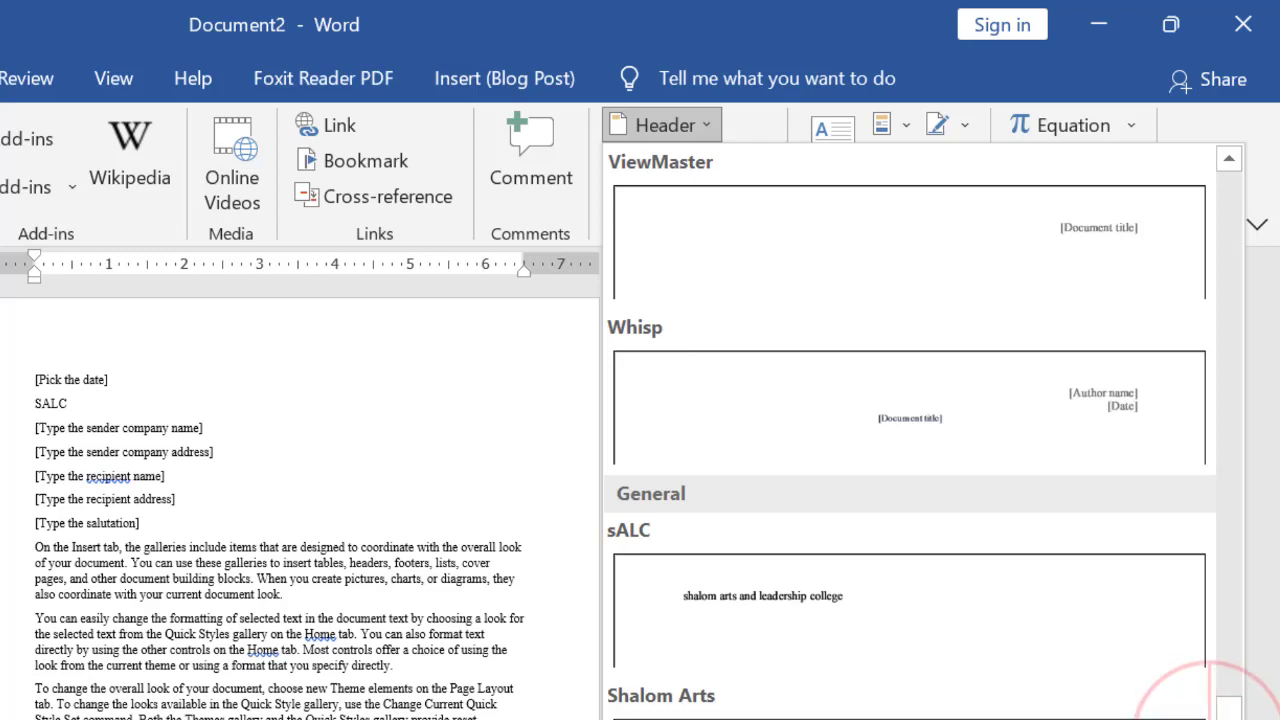
{"action": "left_click_drag", "start_coordinate": [1234, 719], "coordinate": [1249, 499]}
{"action": "left_click", "coordinate": [712, 122]}
Browse the built-in footer designs and the footer editing options without applying one
{"action": "left_click", "coordinate": [706, 163]}
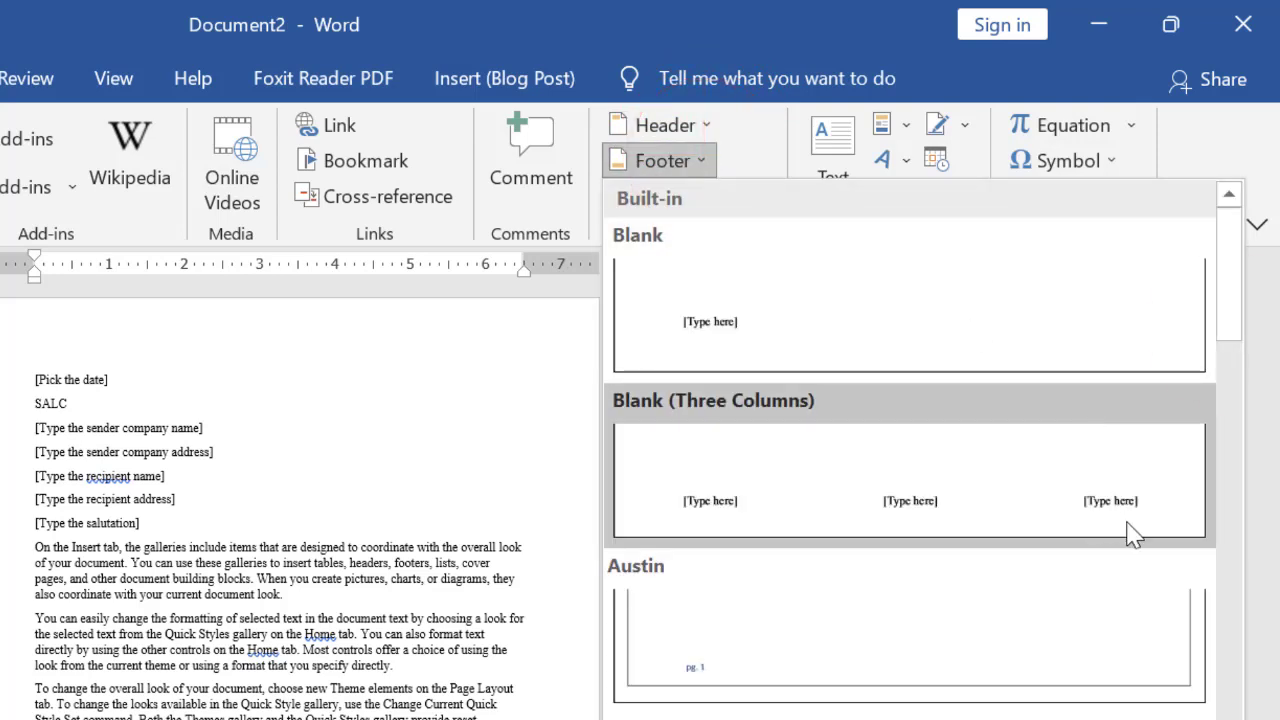
{"action": "left_click_drag", "start_coordinate": [1229, 325], "coordinate": [1220, 526]}
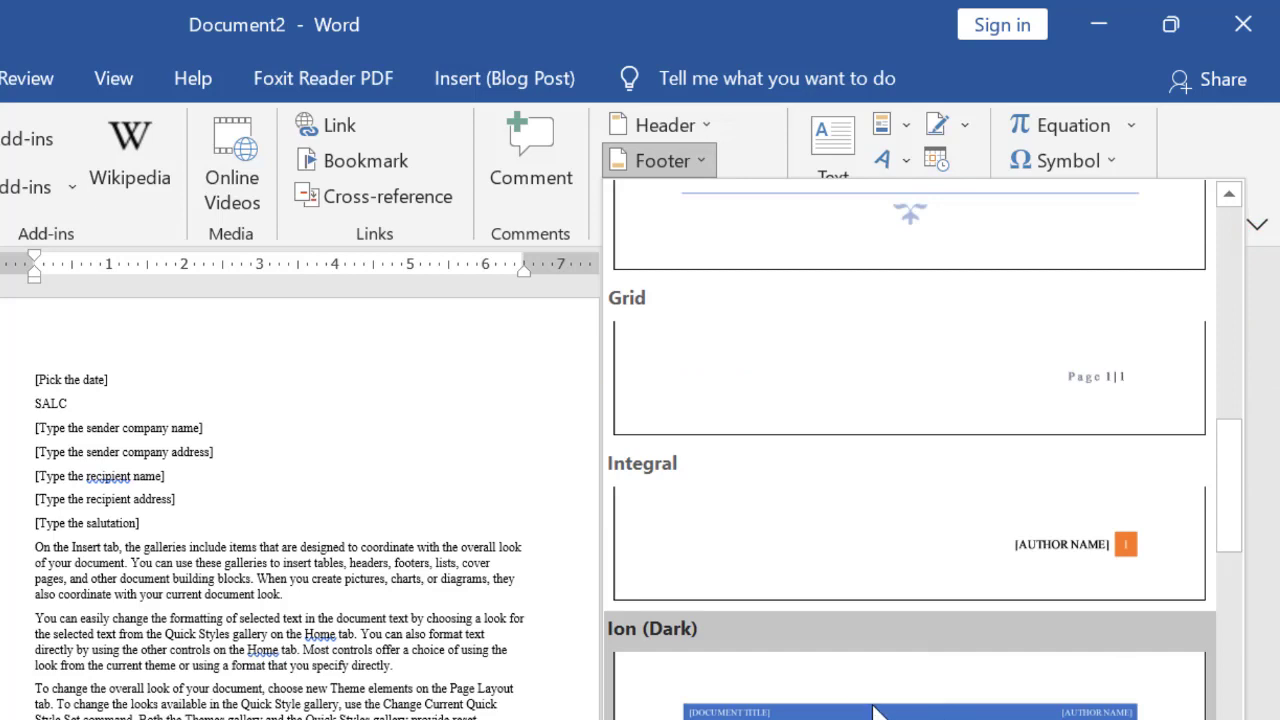
{"action": "left_click_drag", "start_coordinate": [1213, 543], "coordinate": [1240, 545]}
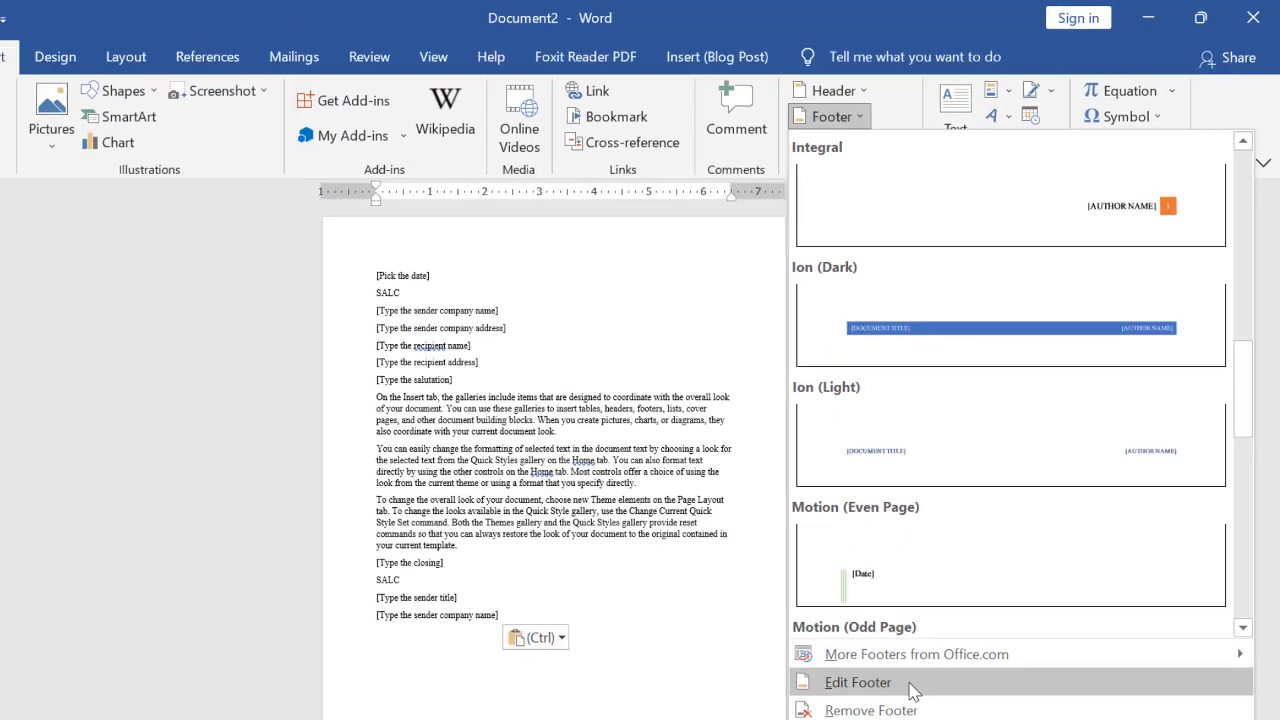
{"action": "left_click", "coordinate": [720, 512]}
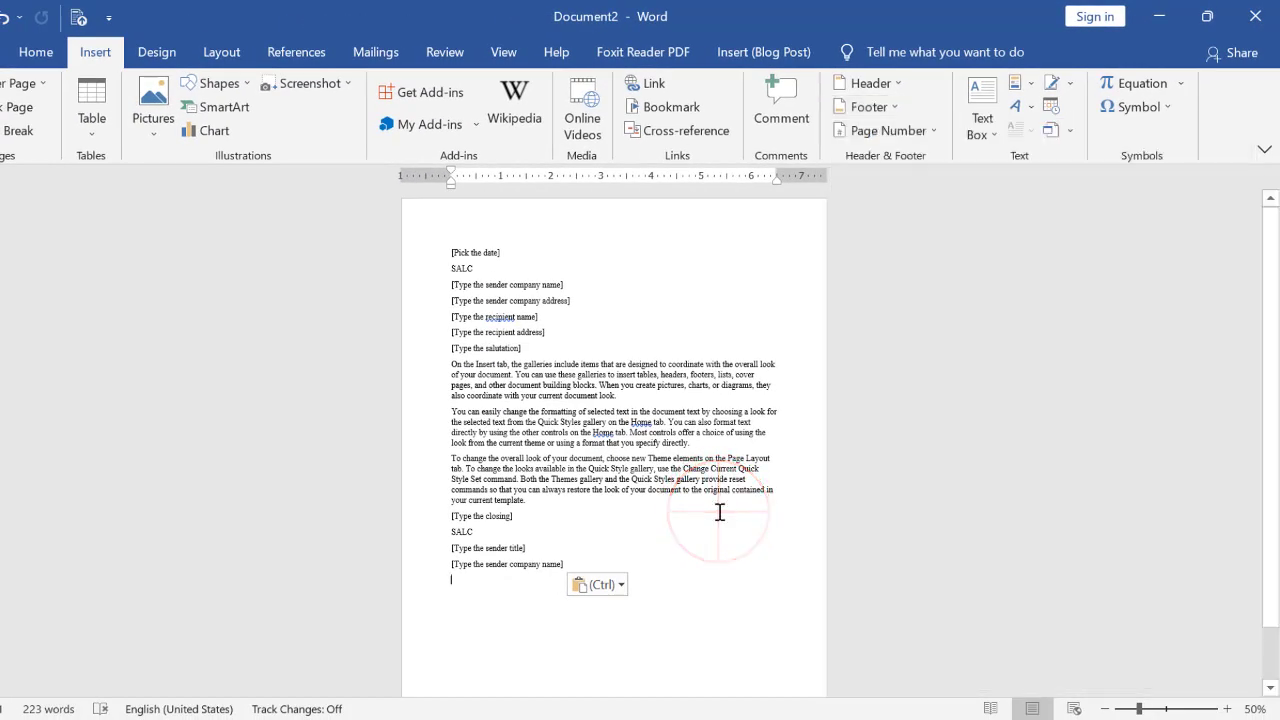
Review the page number designs for Top of Page, Bottom of Page, Page Margins and Current Position
{"action": "left_click", "coordinate": [925, 131]}
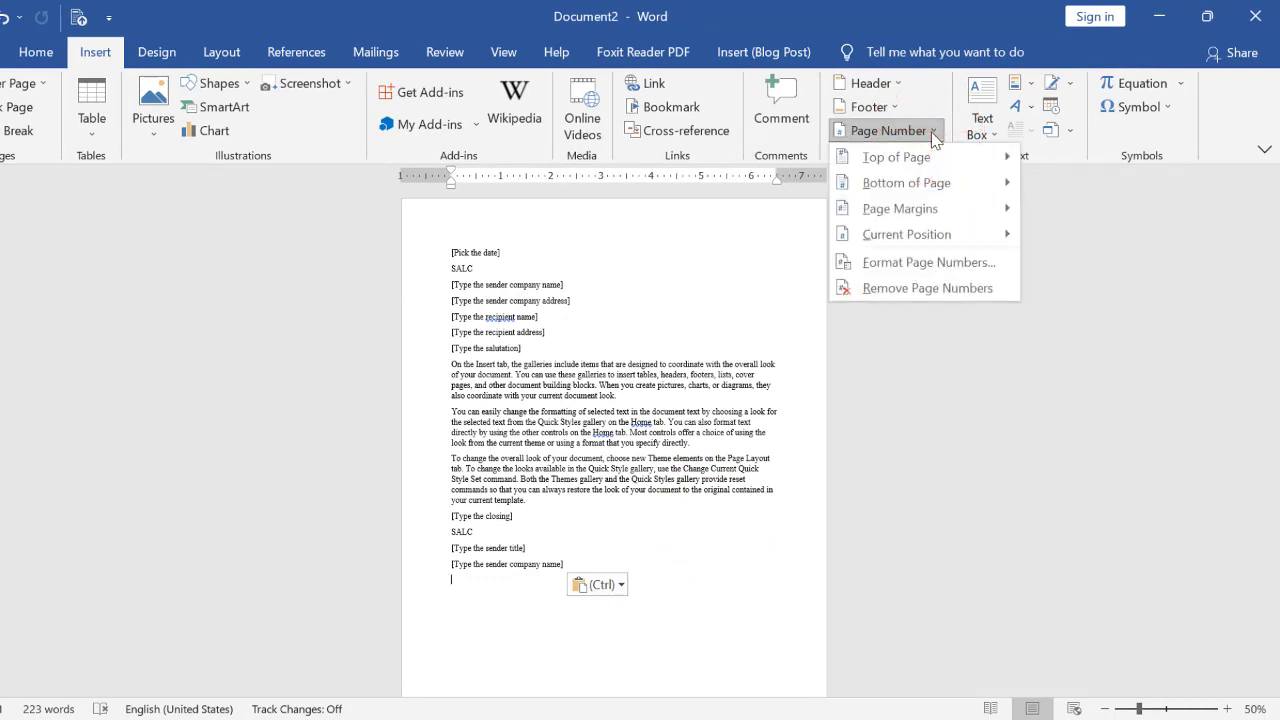
{"action": "left_click", "coordinate": [937, 155]}
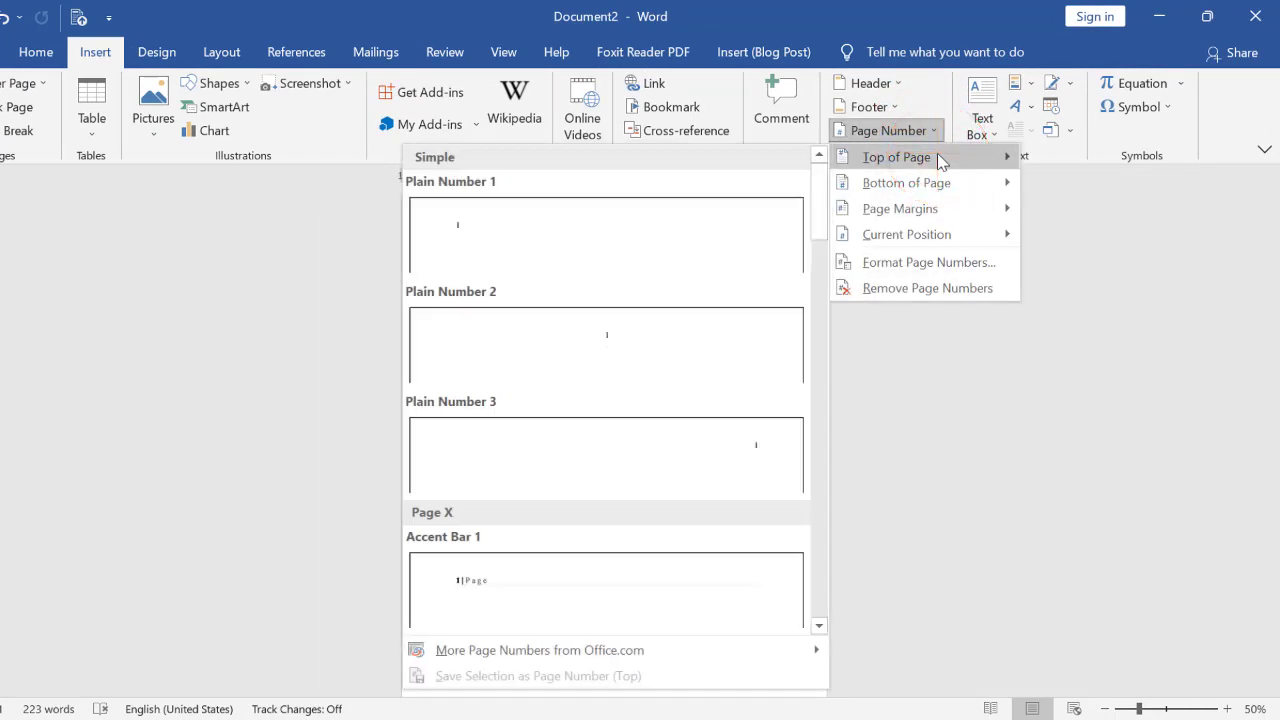
{"action": "left_click", "coordinate": [925, 184]}
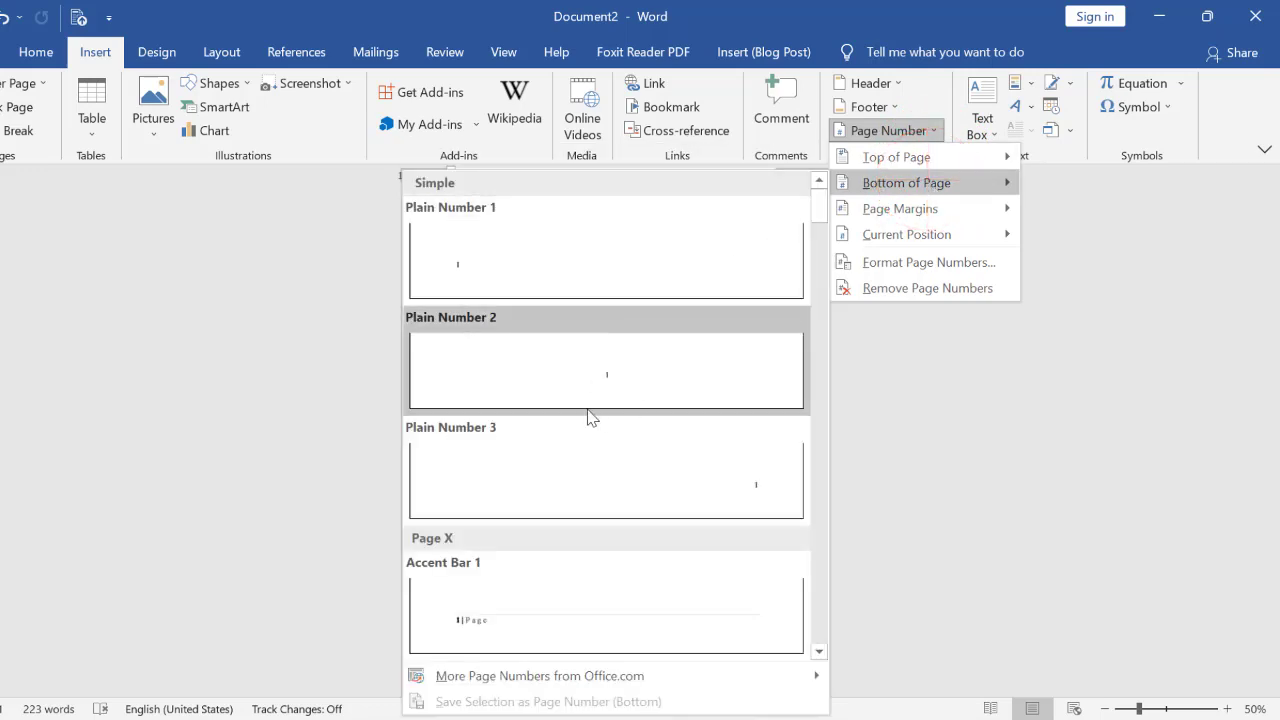
{"action": "left_click", "coordinate": [957, 209]}
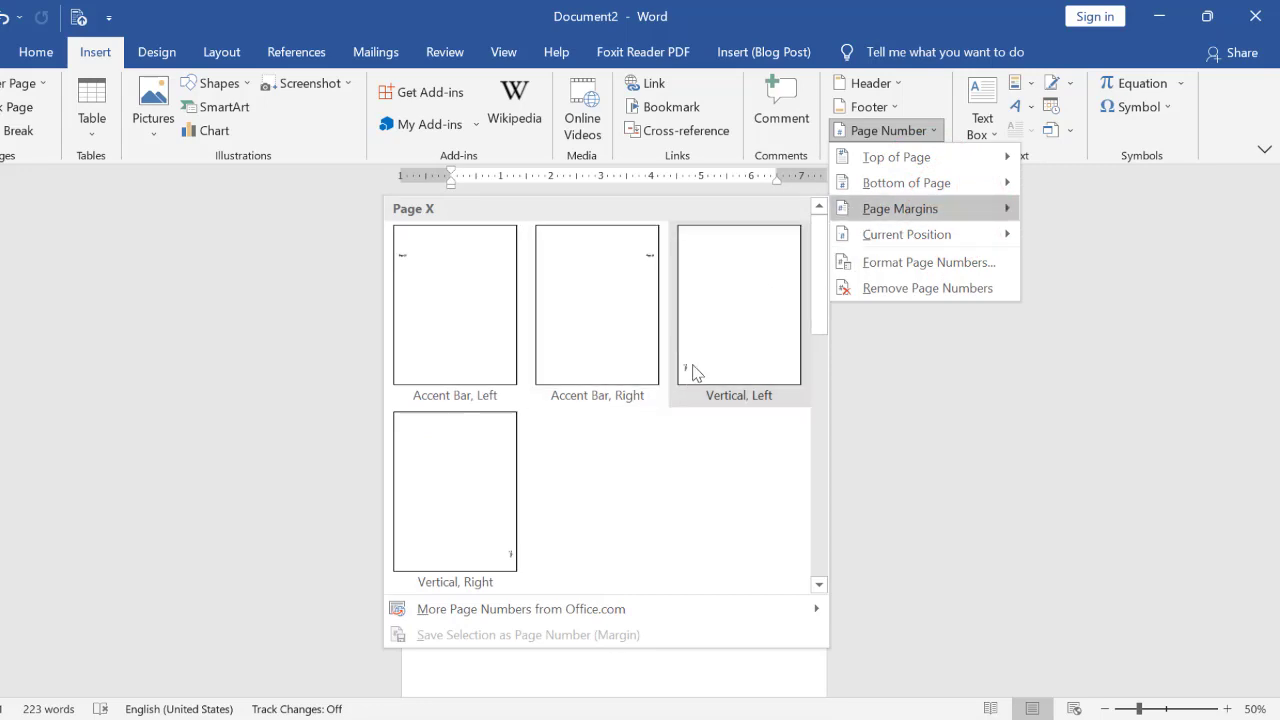
{"action": "left_click", "coordinate": [930, 234]}
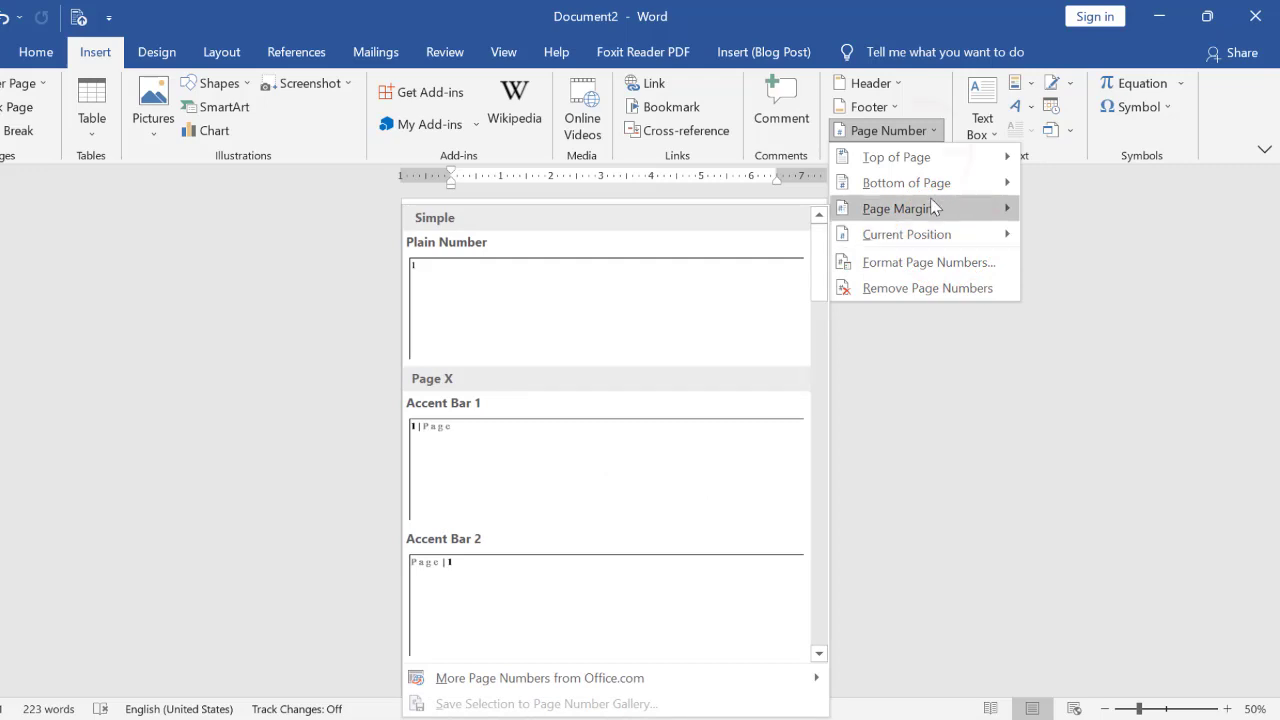
{"action": "left_click", "coordinate": [928, 132]}
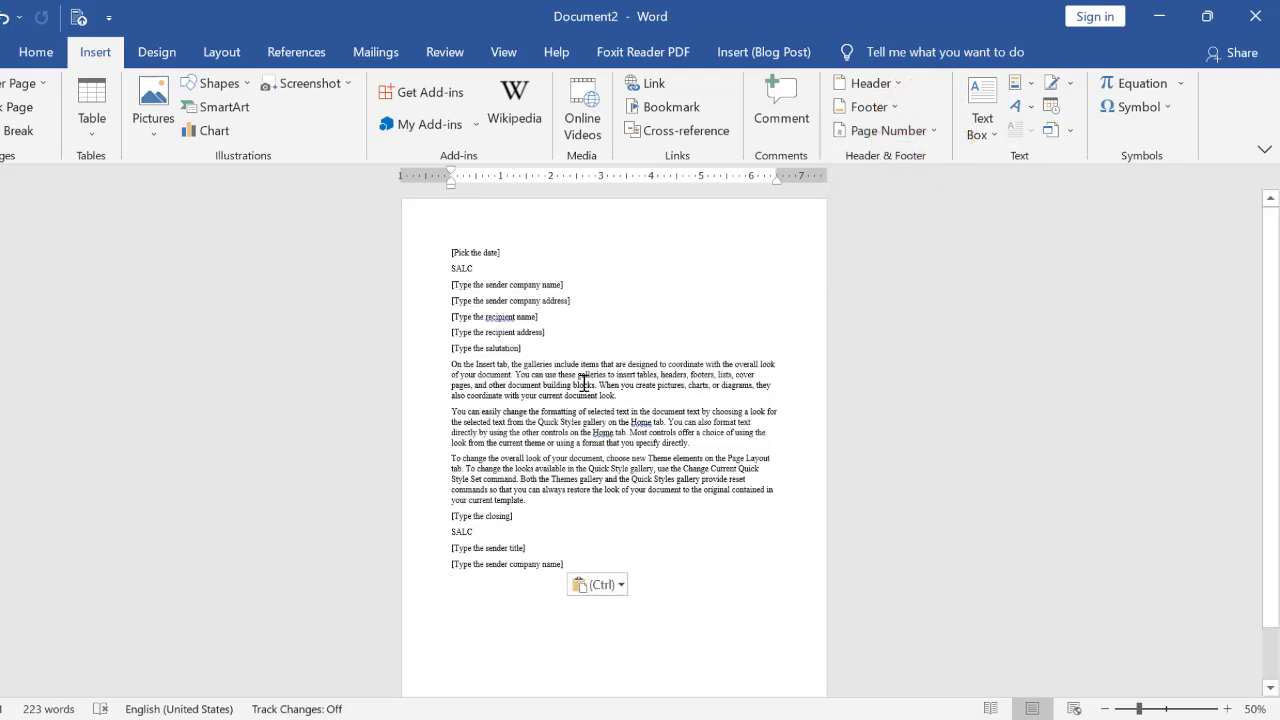
Open the page header of Document2 for editing with Edit Header
{"action": "left_click", "coordinate": [870, 83]}
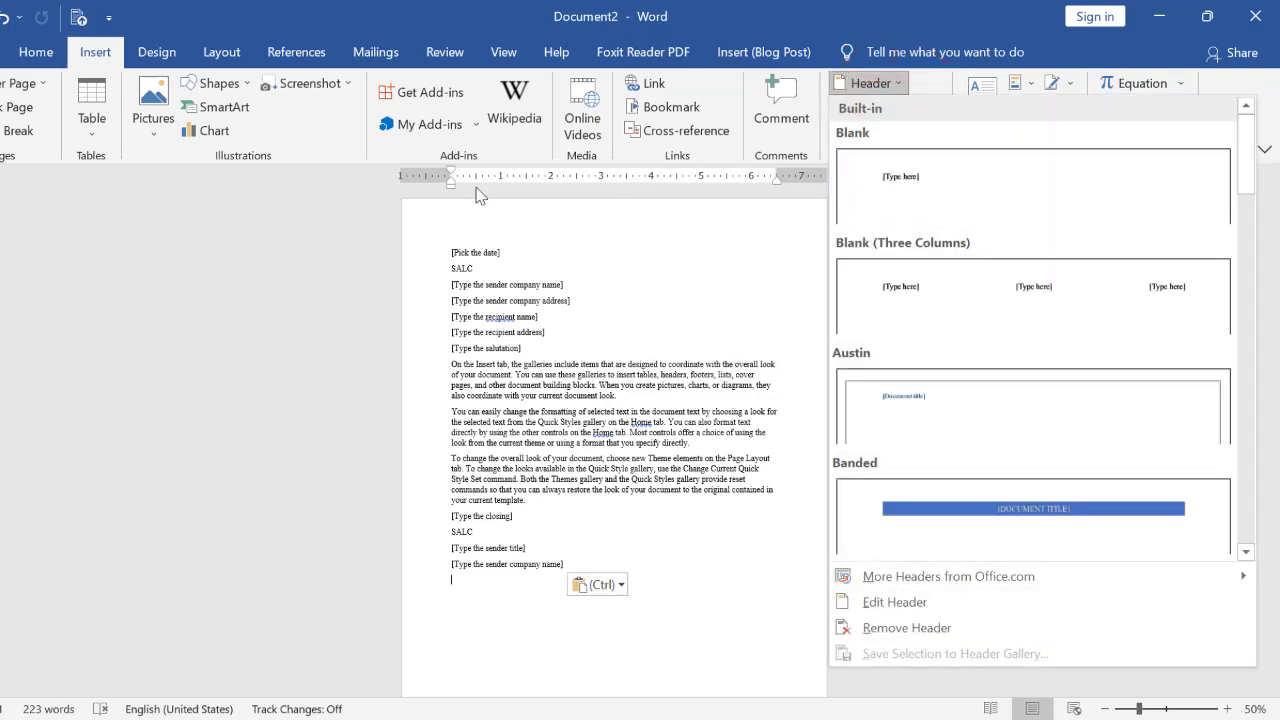
{"action": "left_click", "coordinate": [904, 608]}
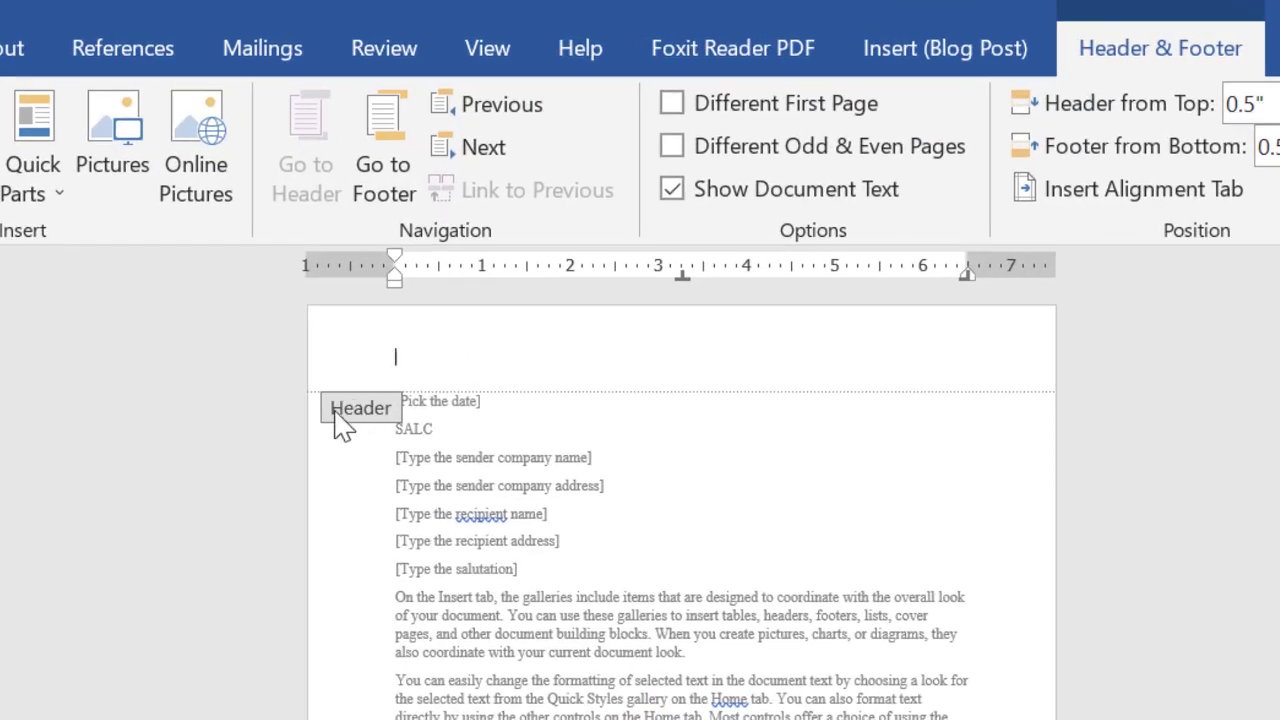
{"action": "scroll", "coordinate": [640, 500], "scroll_direction": "up", "scroll_amount": 5}
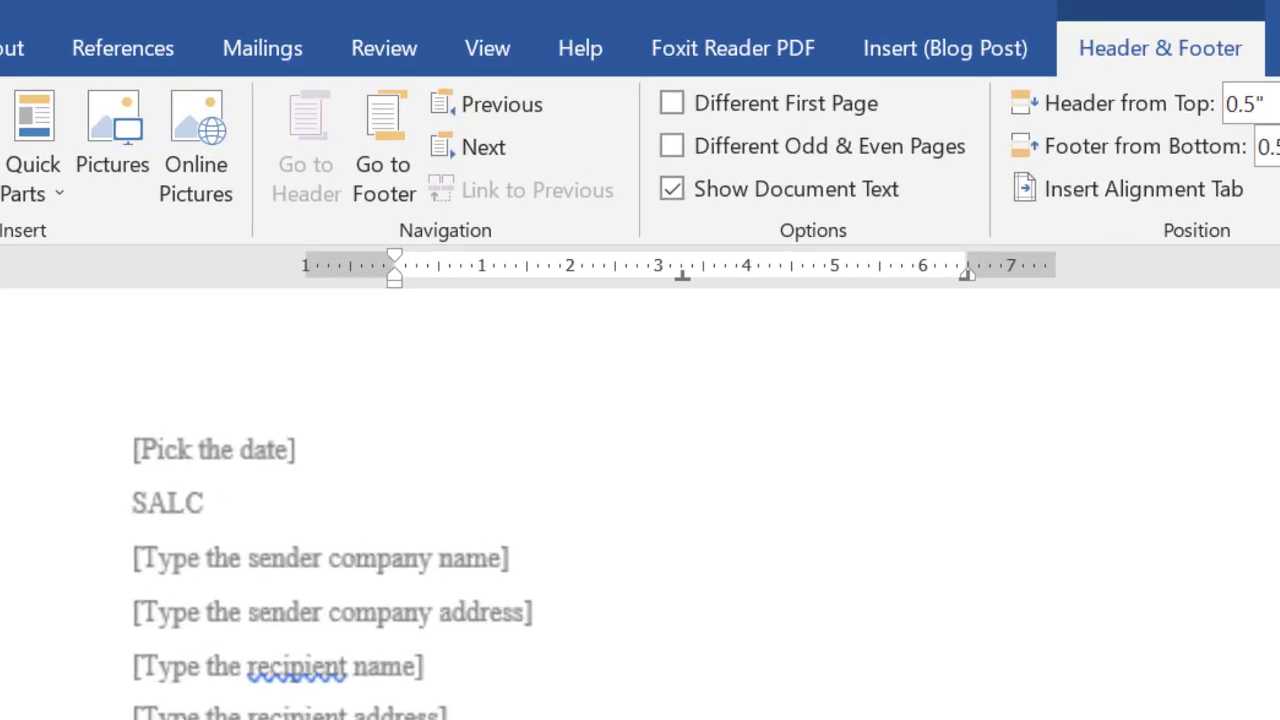
{"action": "scroll", "coordinate": [300, 575], "scroll_direction": "up", "scroll_amount": 1}
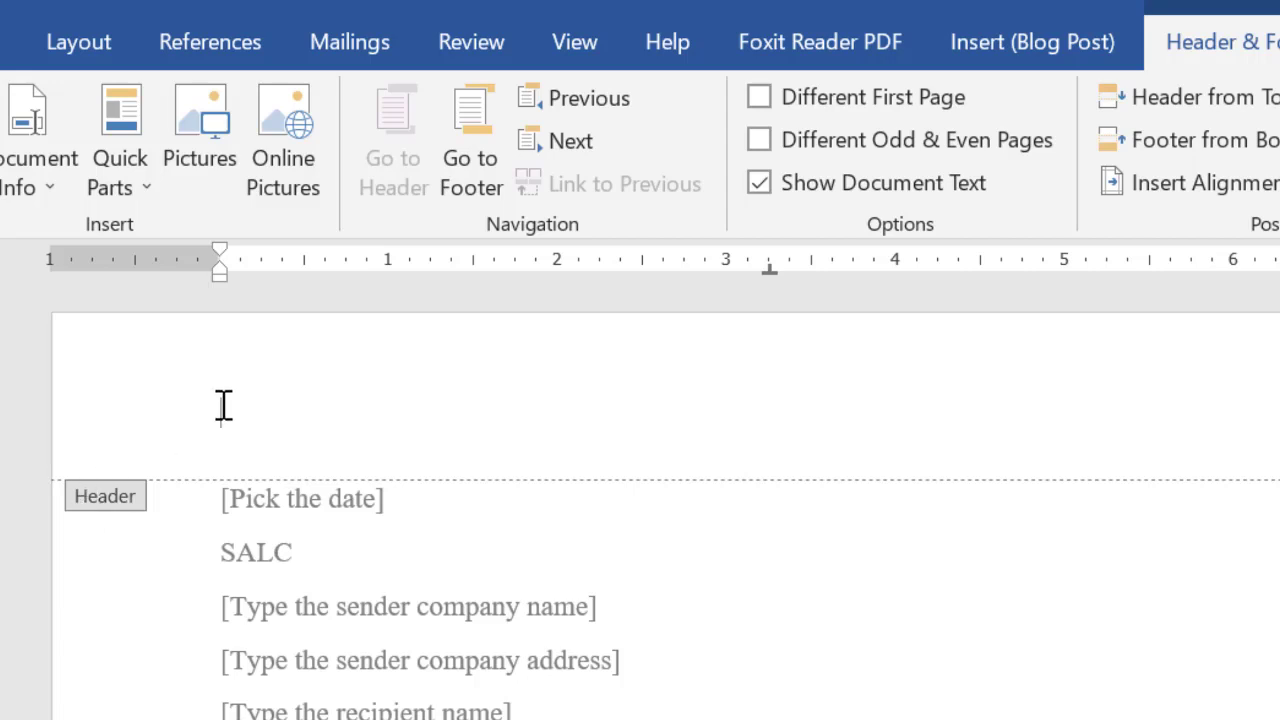
Open the page footer for editing with Edit Footer, and close header and footer editing
{"action": "scroll", "coordinate": [260, 480], "scroll_direction": "down", "scroll_amount": 10}
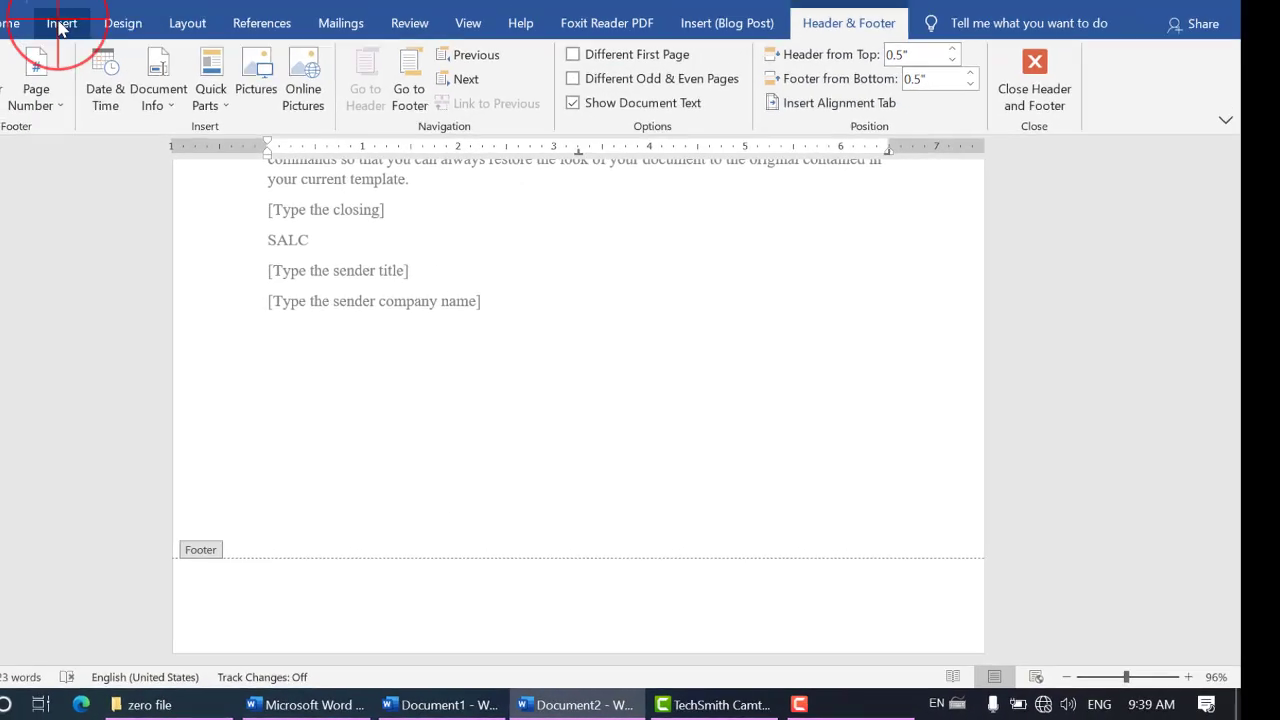
{"action": "left_click", "coordinate": [57, 22]}
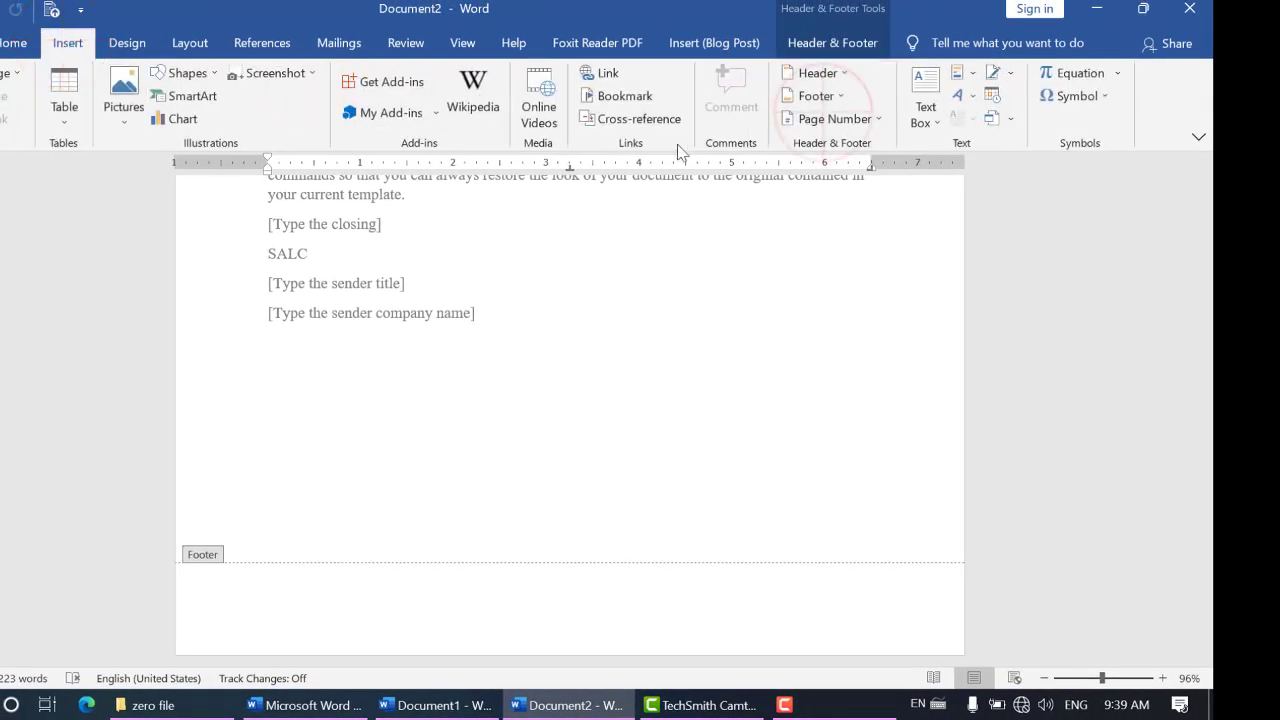
{"action": "left_click", "coordinate": [834, 97]}
{"action": "left_click", "coordinate": [840, 594]}
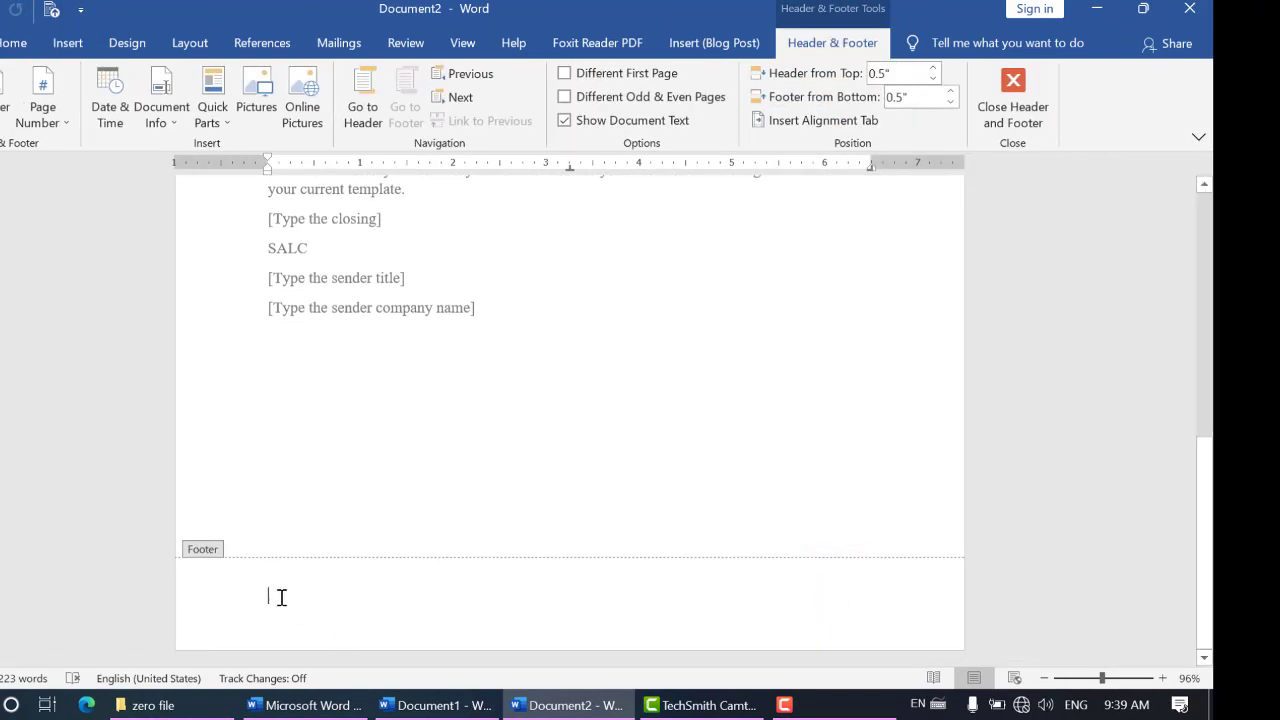
{"action": "scroll", "coordinate": [281, 600], "scroll_direction": "up", "scroll_amount": 10}
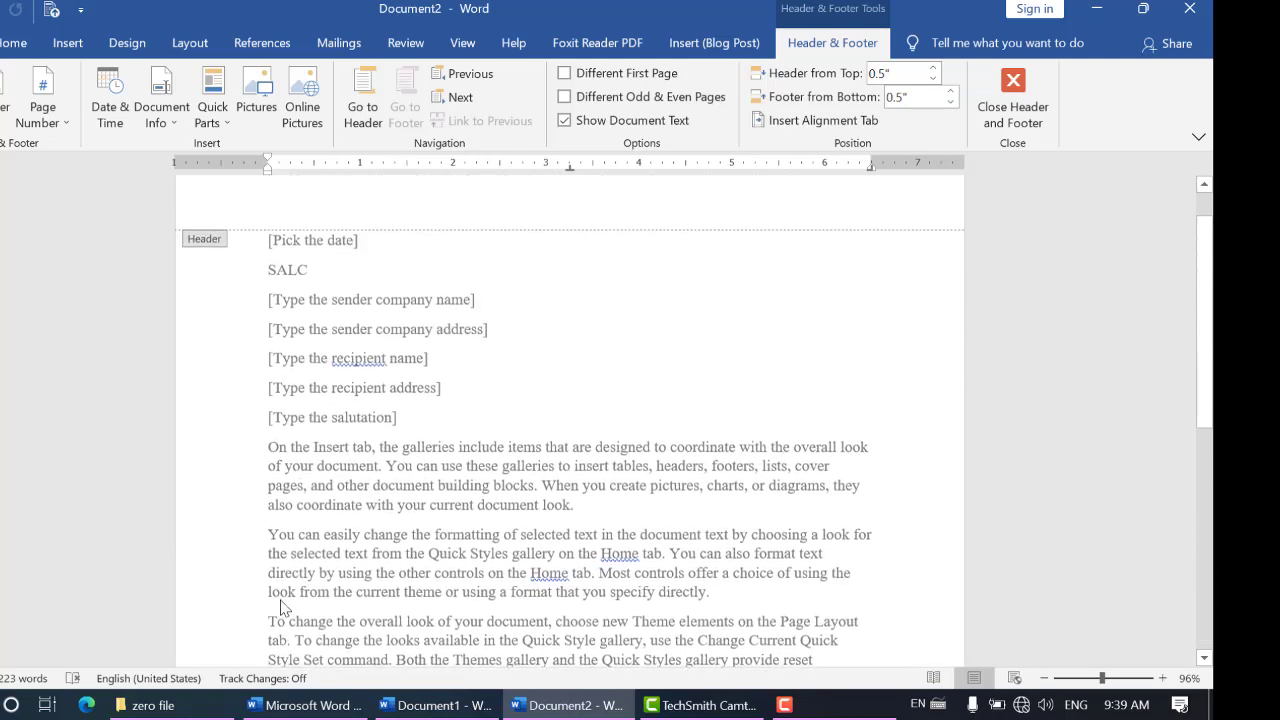
{"action": "scroll", "coordinate": [412, 534], "scroll_direction": "down", "scroll_amount": 10}
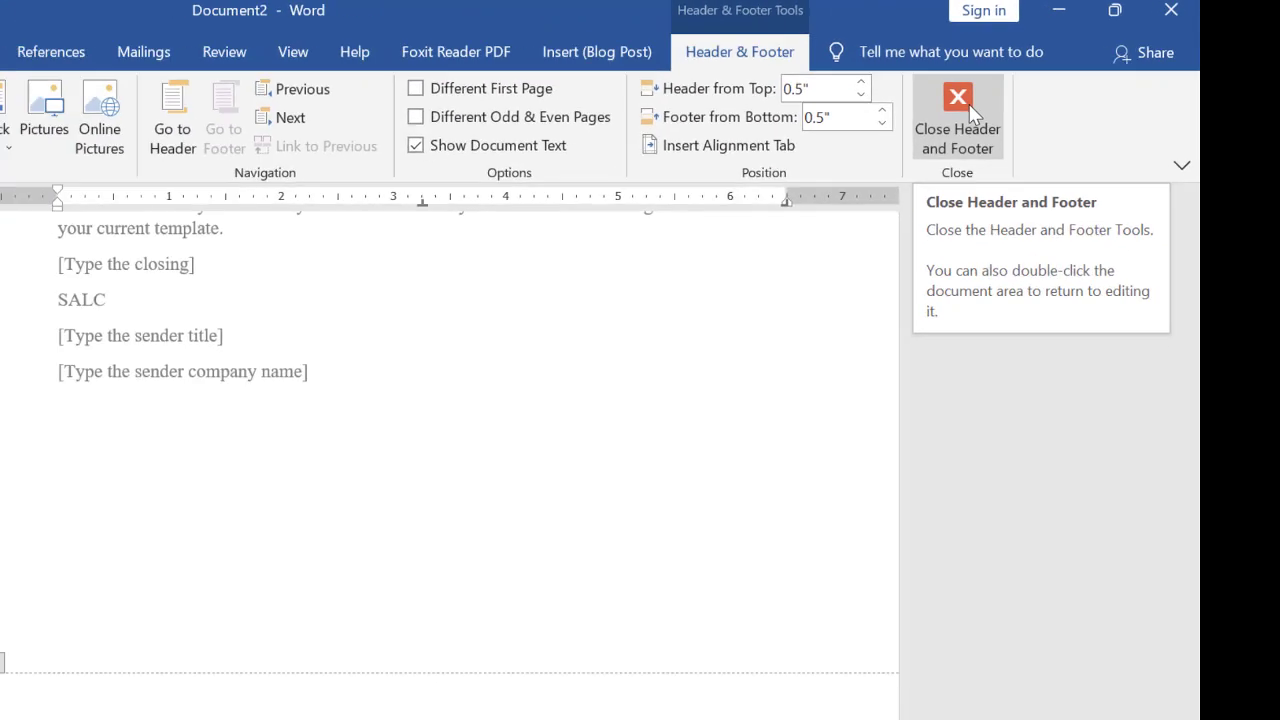
{"action": "left_click", "coordinate": [960, 108]}
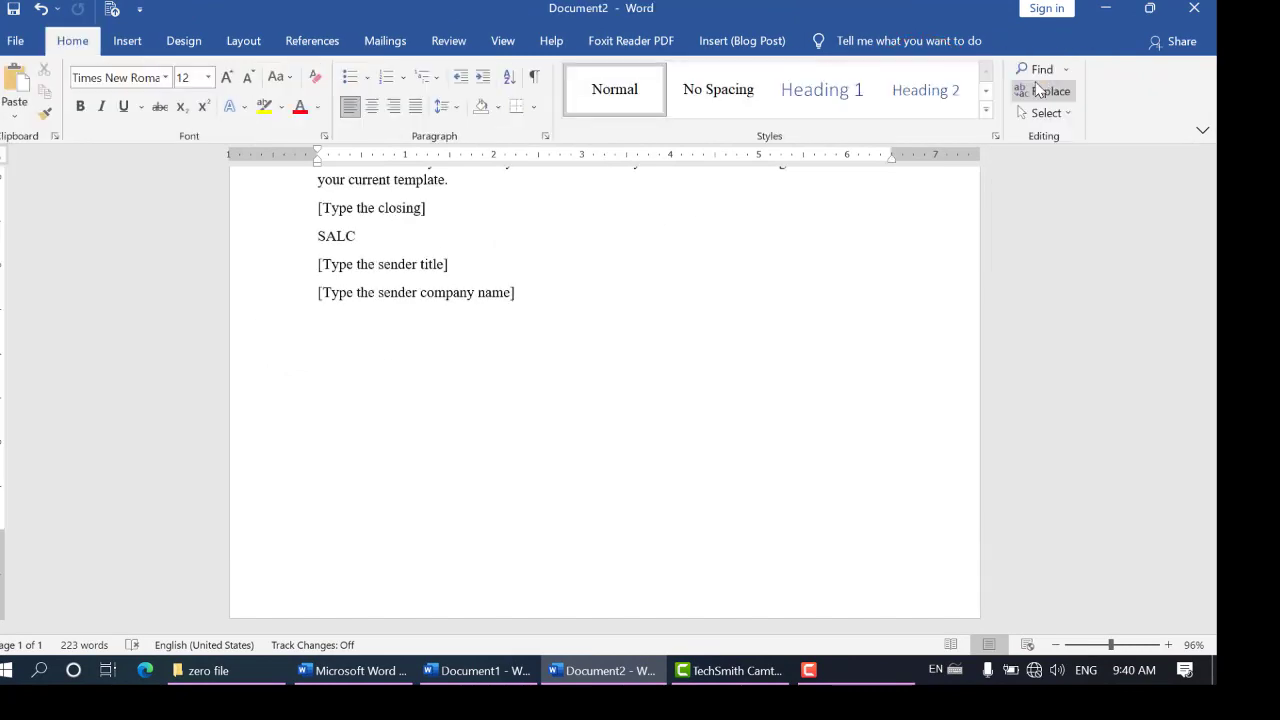
{"action": "scroll", "coordinate": [418, 434], "scroll_direction": "up", "scroll_amount": 6}
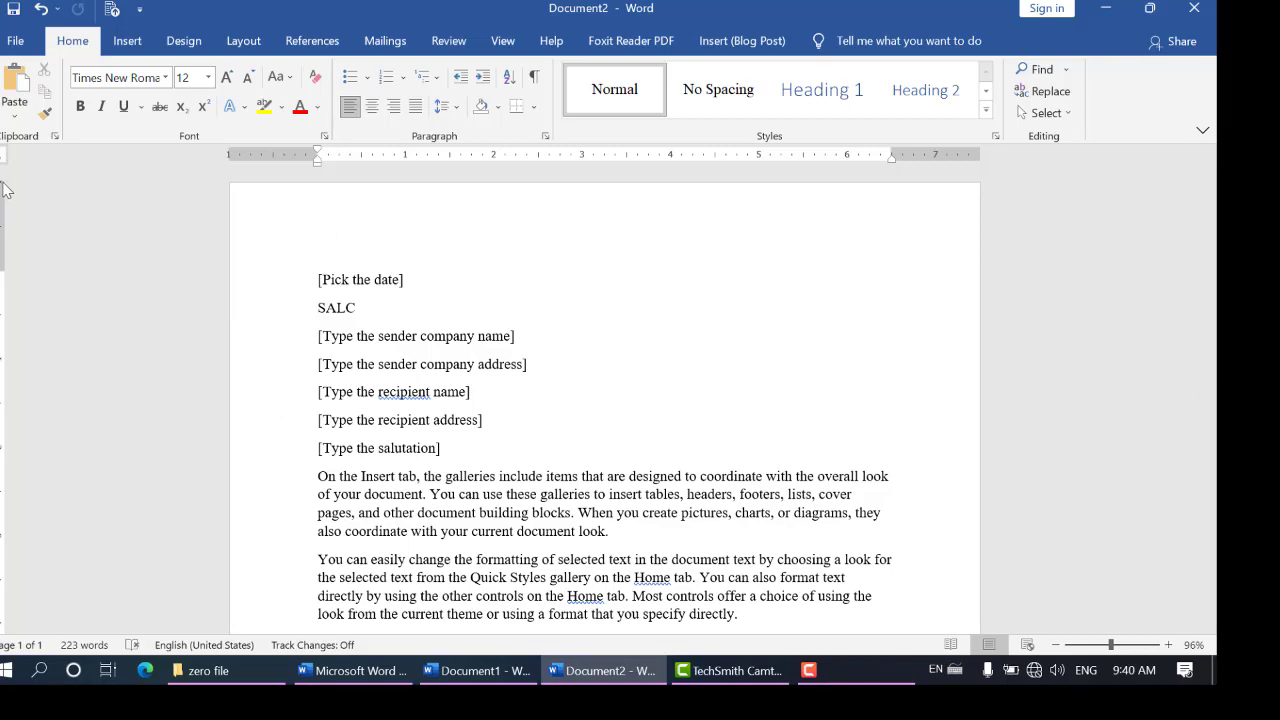
Open the page header for editing directly from the blank space above the letter text, and return to the body text
{"action": "left_click_drag", "start_coordinate": [2, 270], "coordinate": [2, 270]}
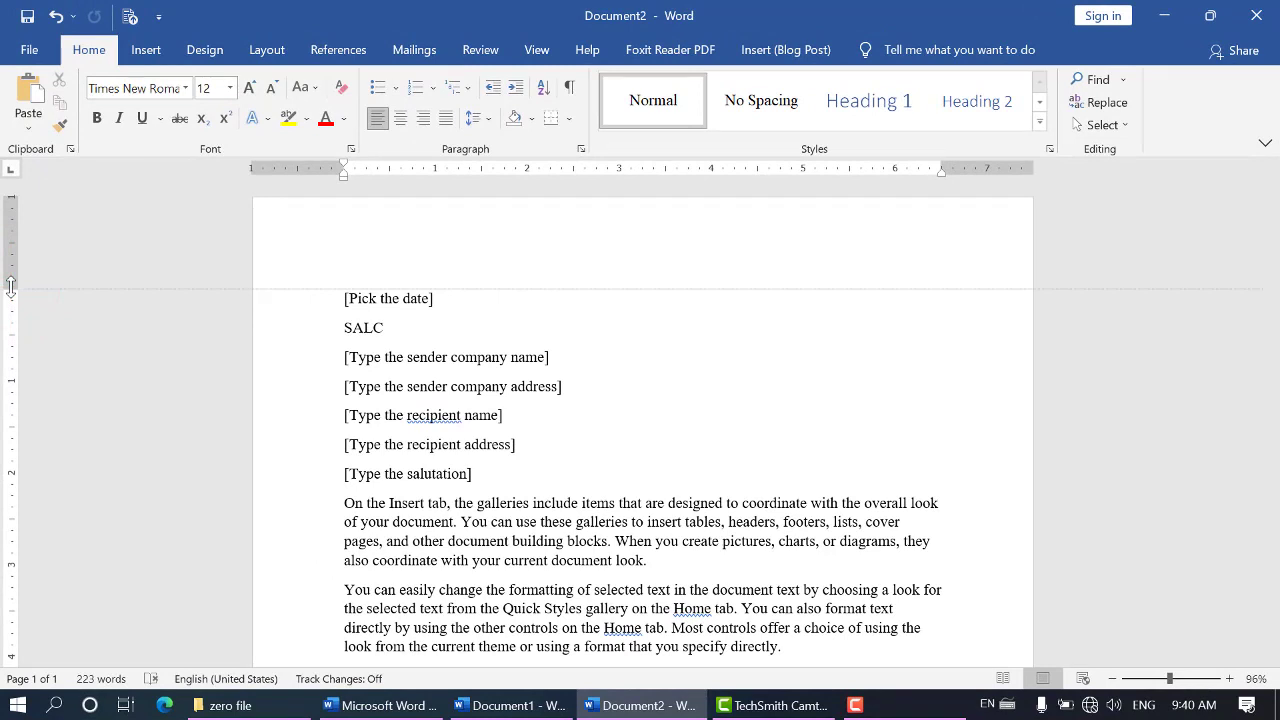
{"action": "left_click", "coordinate": [363, 234]}
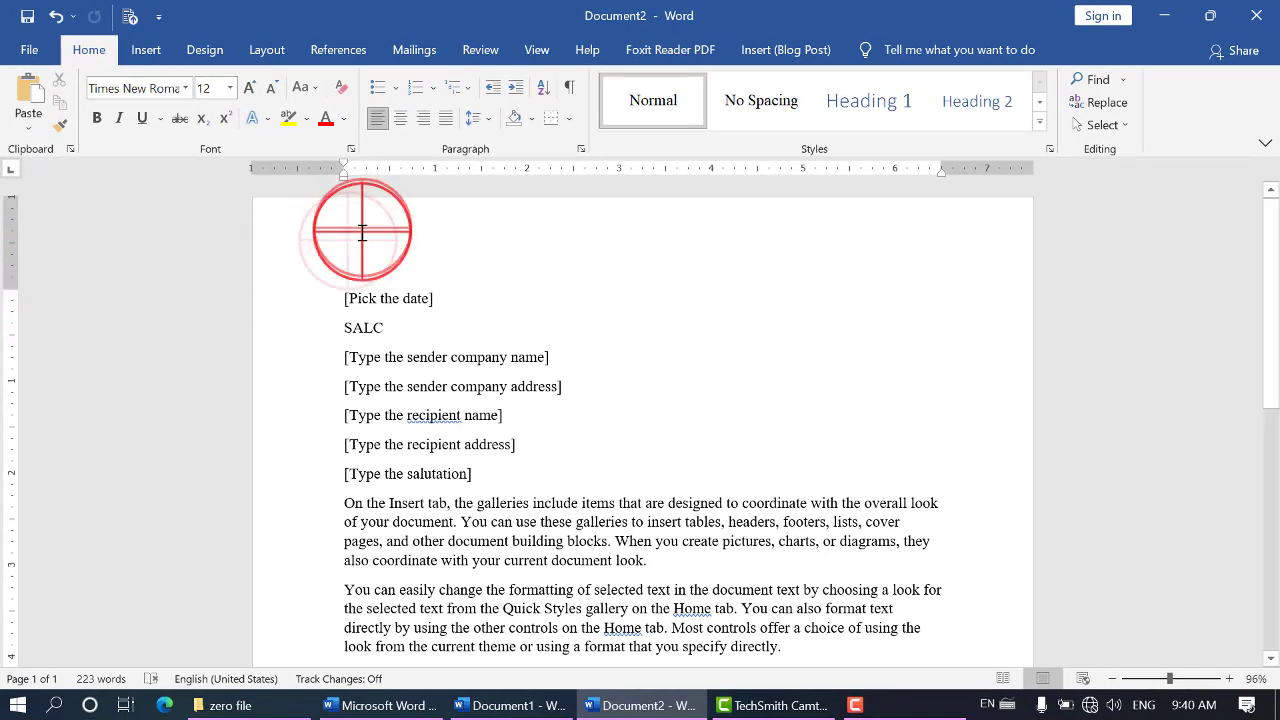
{"action": "double_click", "coordinate": [363, 234]}
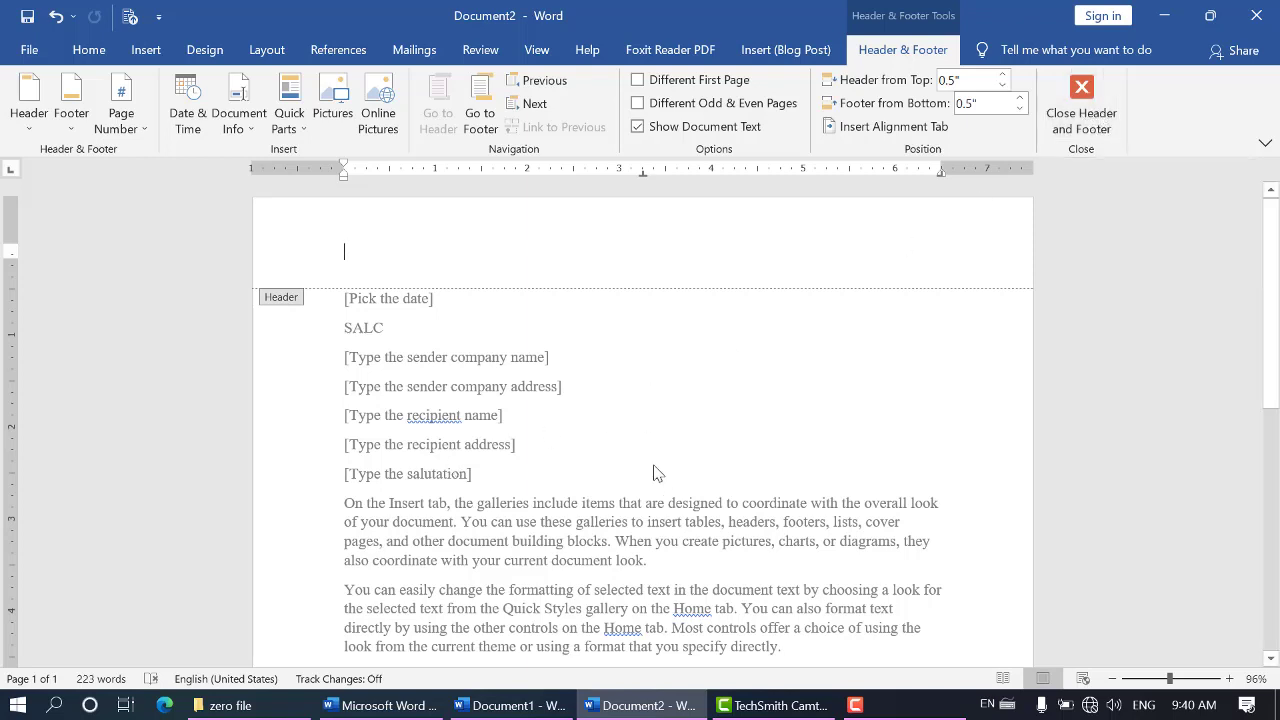
{"action": "scroll", "coordinate": [645, 445], "scroll_direction": "down", "scroll_amount": 3}
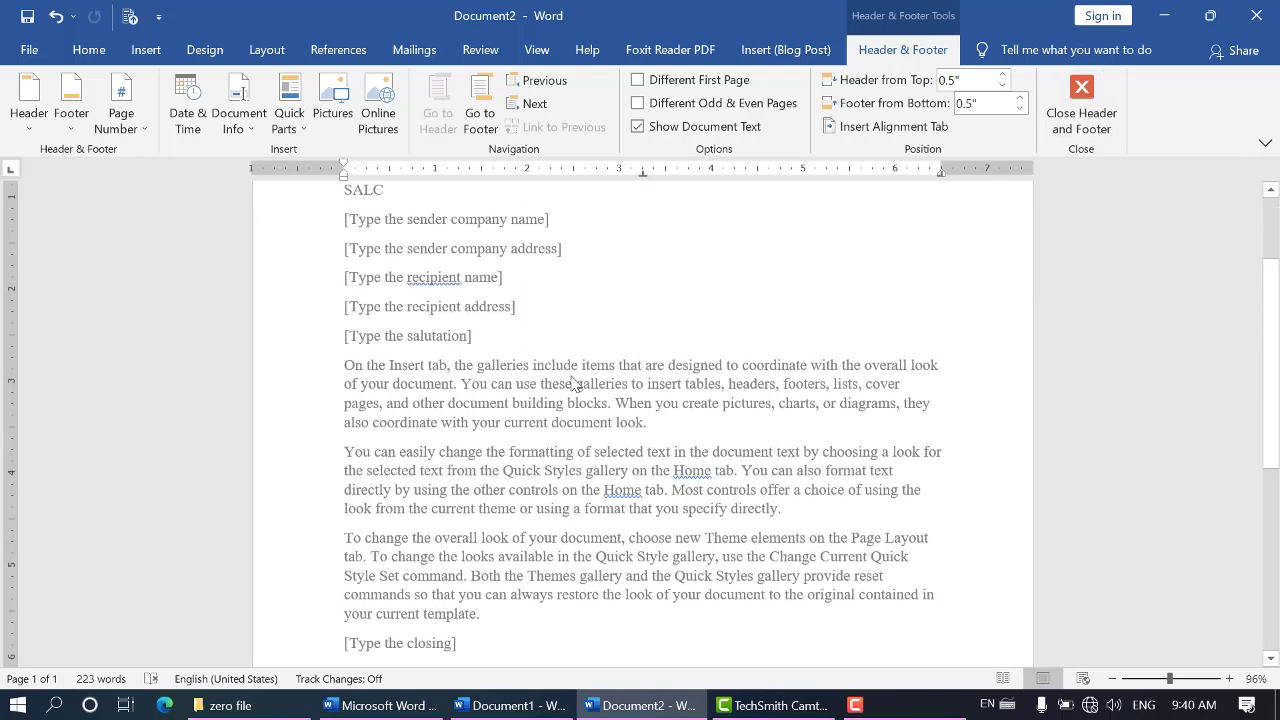
{"action": "scroll", "coordinate": [560, 380], "scroll_direction": "up", "scroll_amount": 2}
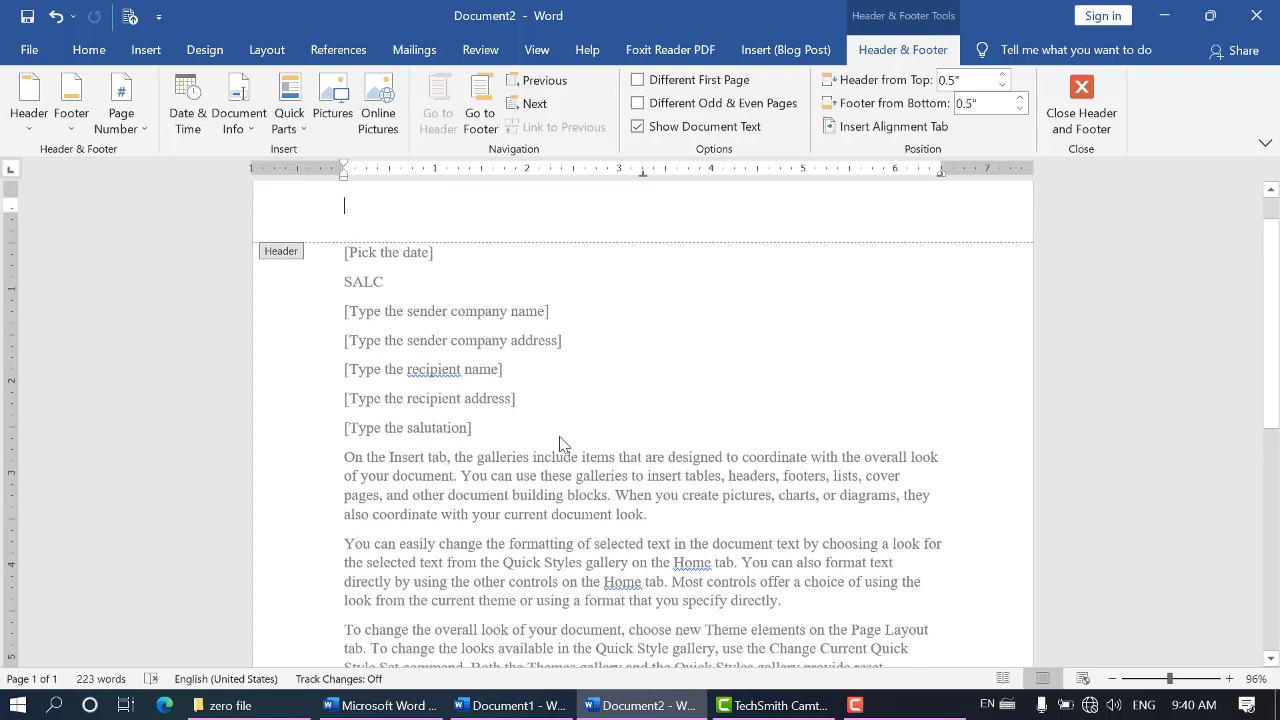
{"action": "scroll", "coordinate": [580, 372], "scroll_direction": "up", "scroll_amount": 1}
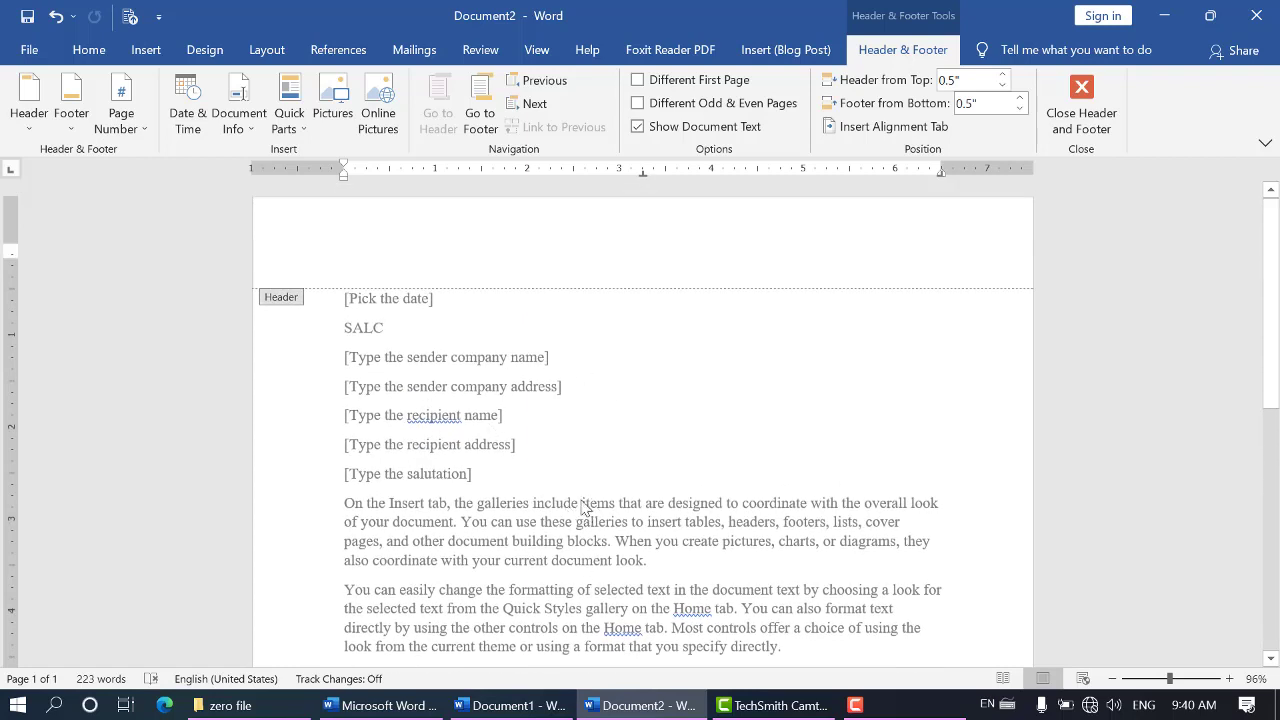
{"action": "double_click", "coordinate": [608, 520]}
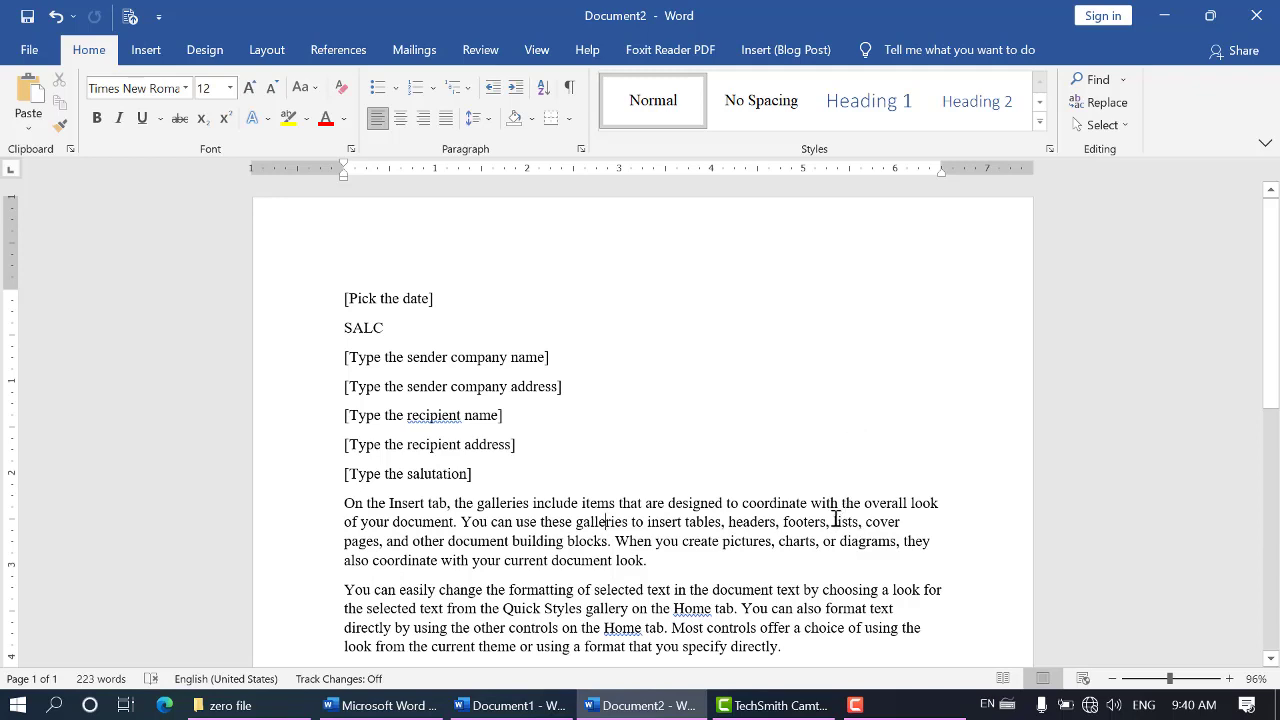
Insert the built-in Semaphore header into the letter
{"action": "left_click", "coordinate": [146, 49]}
{"action": "left_click", "coordinate": [884, 80]}
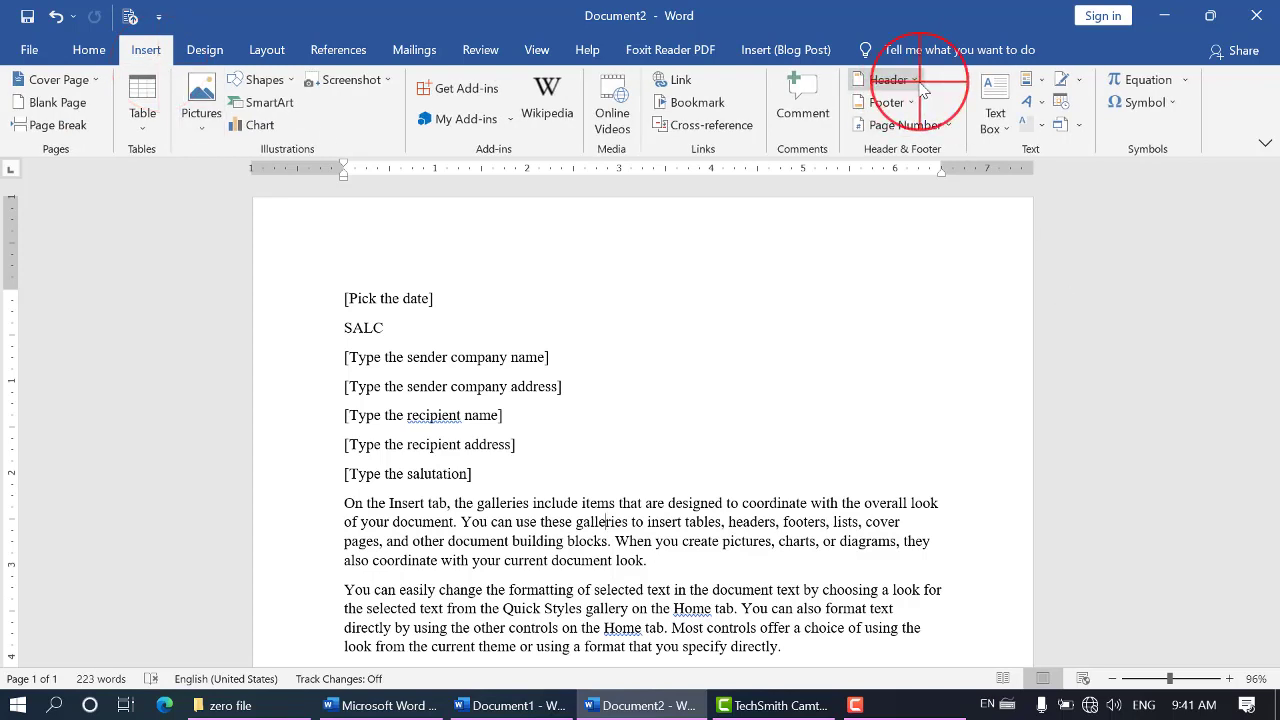
{"action": "left_click_drag", "start_coordinate": [1247, 155], "coordinate": [1232, 381]}
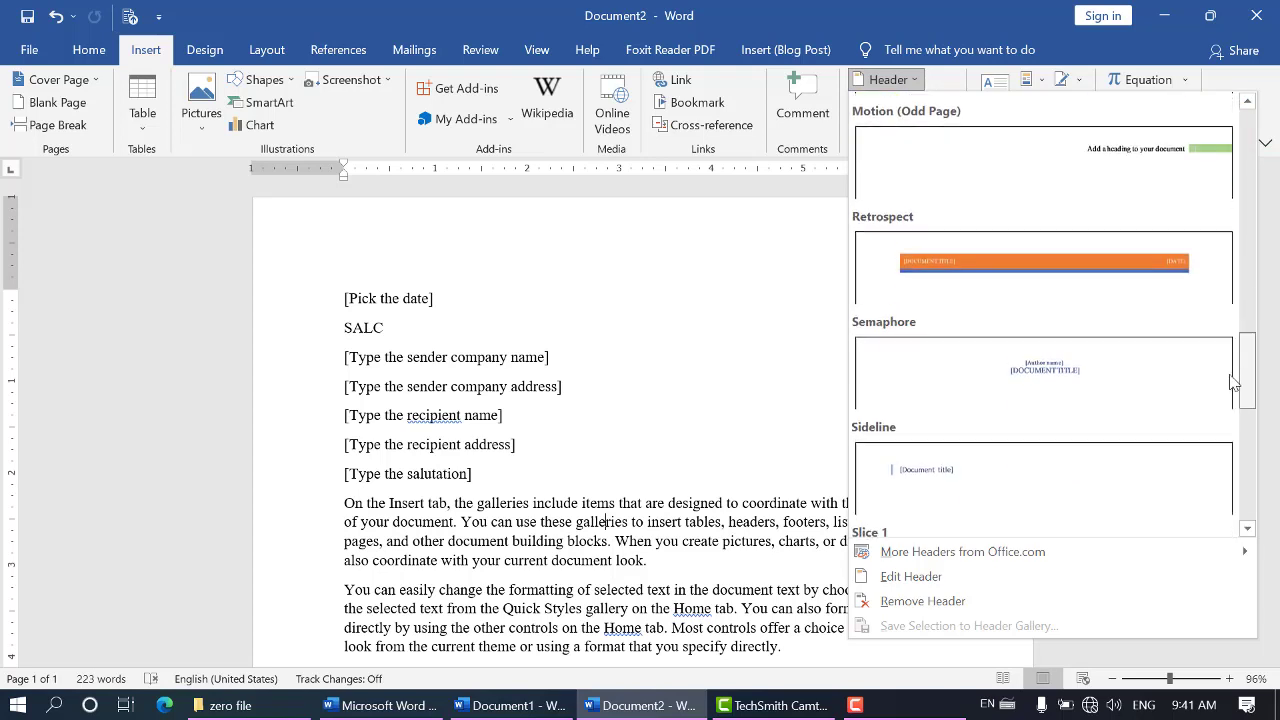
{"action": "left_click", "coordinate": [1088, 358]}
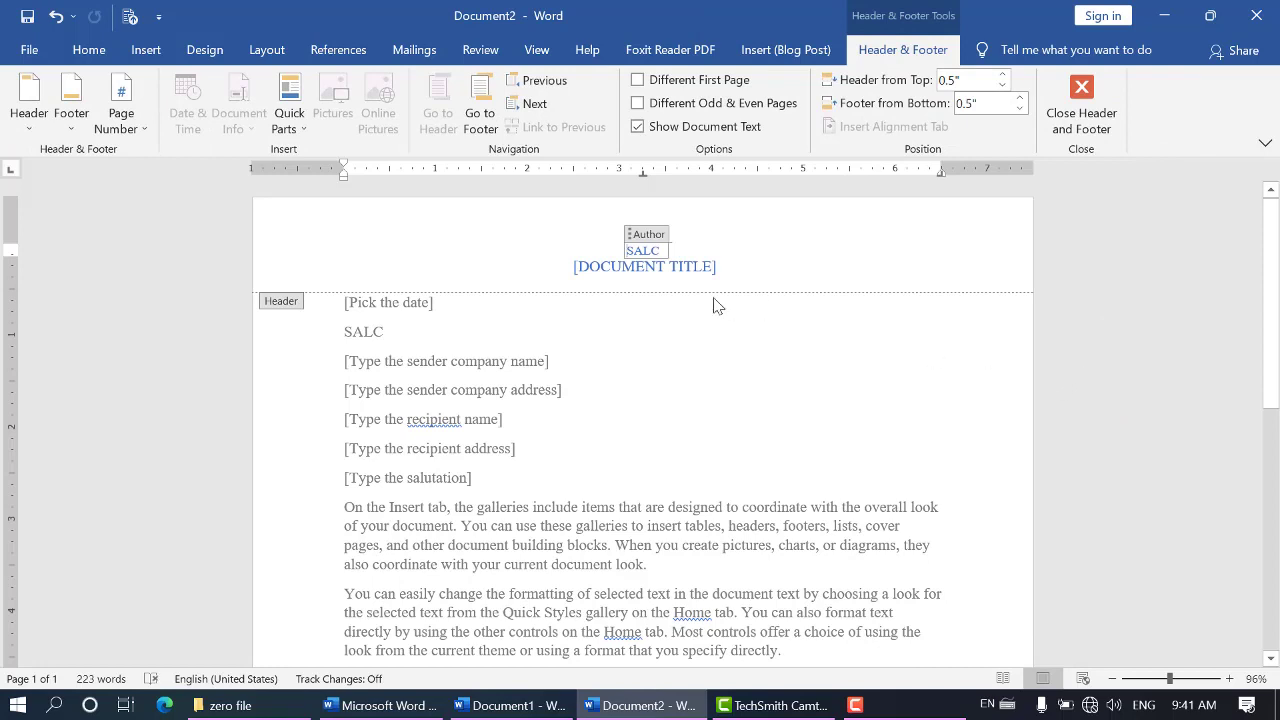
Replace the document title placeholder in the header with MICROSOFT OFFICE
{"action": "left_click", "coordinate": [705, 268]}
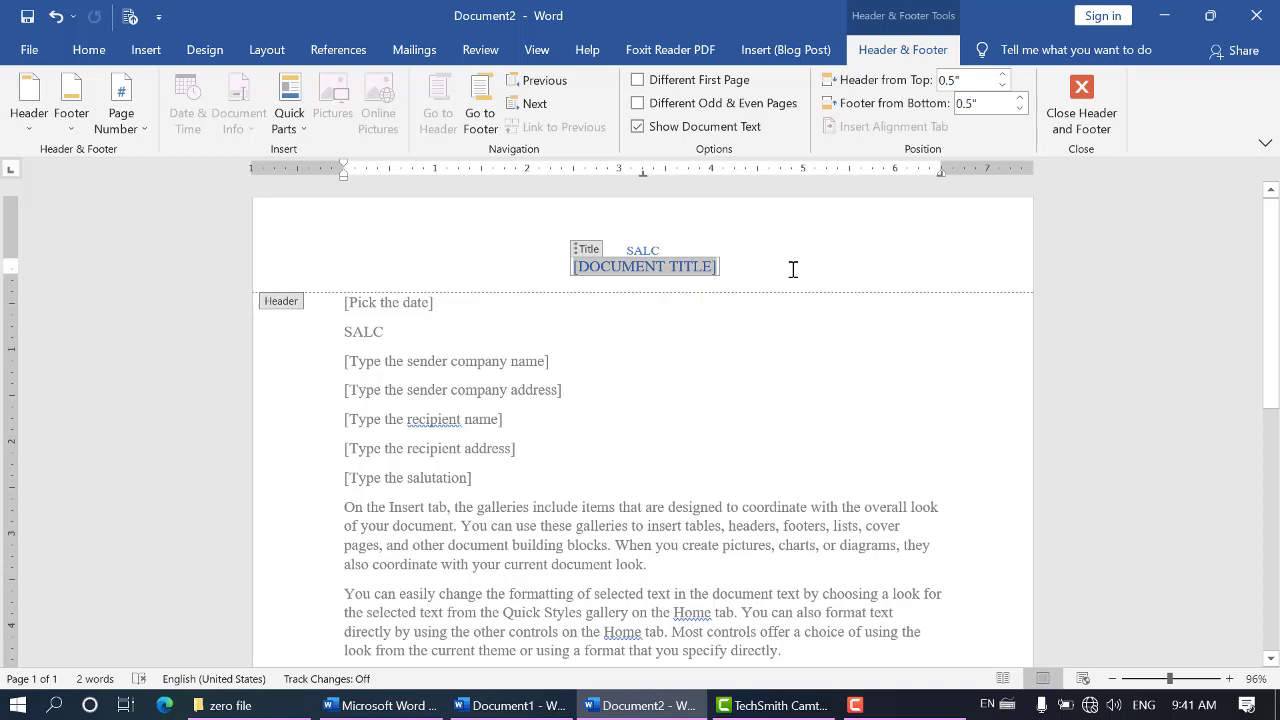
{"action": "type", "text": "M"}
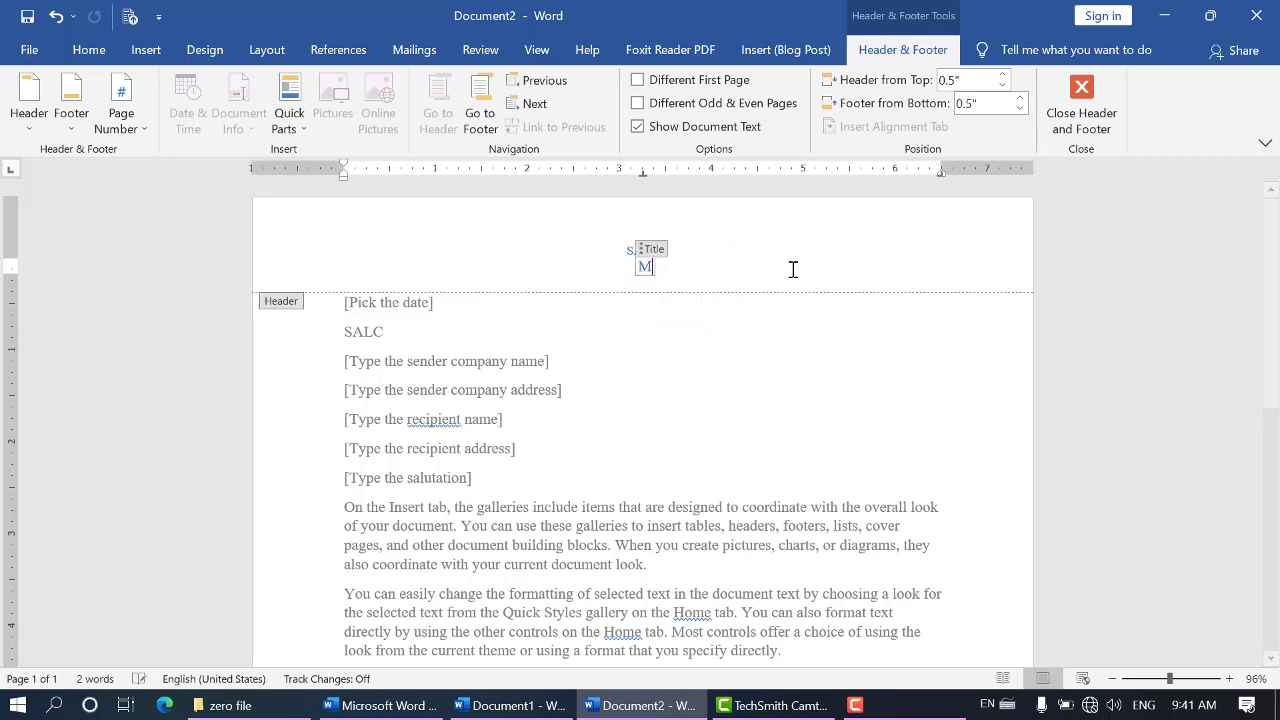
{"action": "type", "text": "ICRO"}
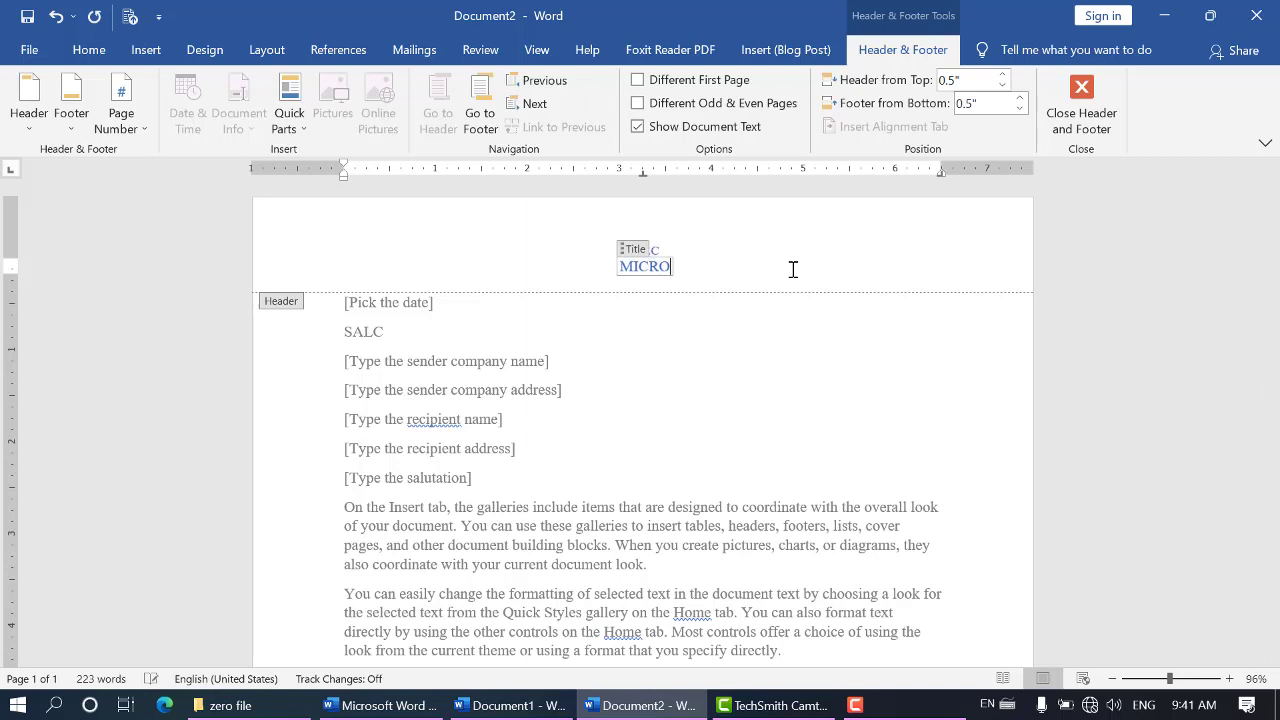
{"action": "type", "text": "SOFT"}
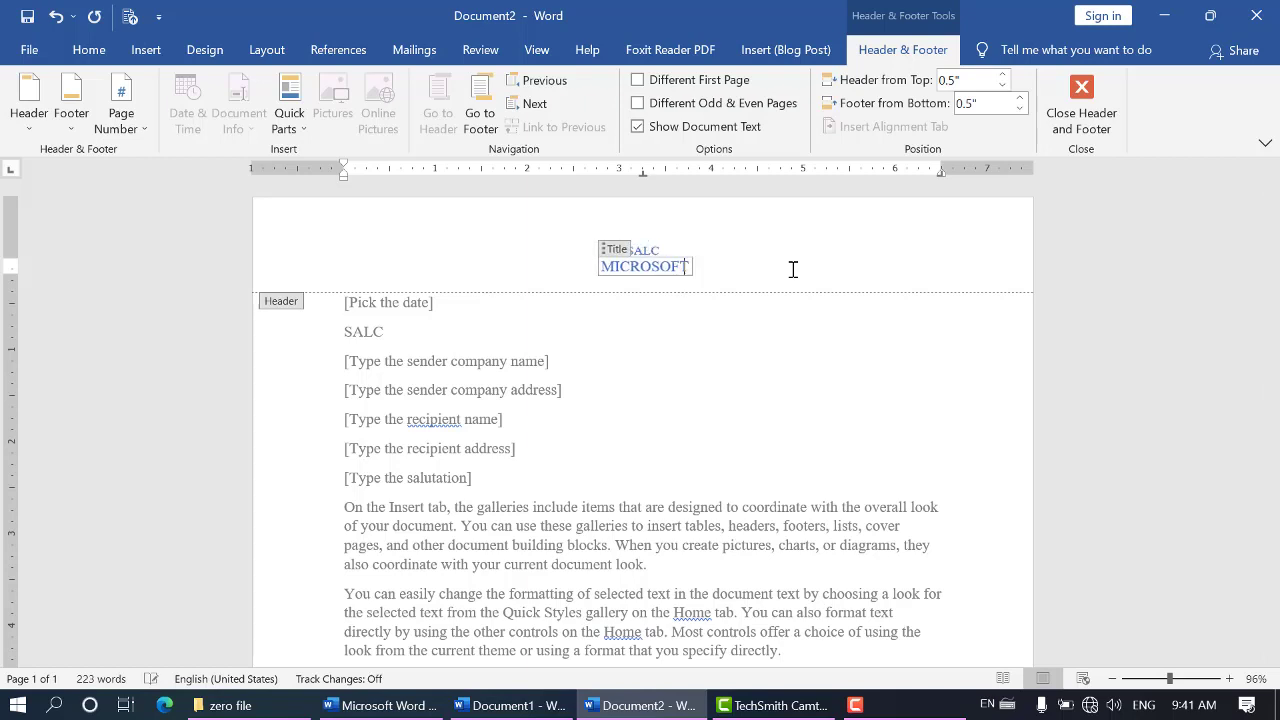
{"action": "type", "text": " OFFICE"}
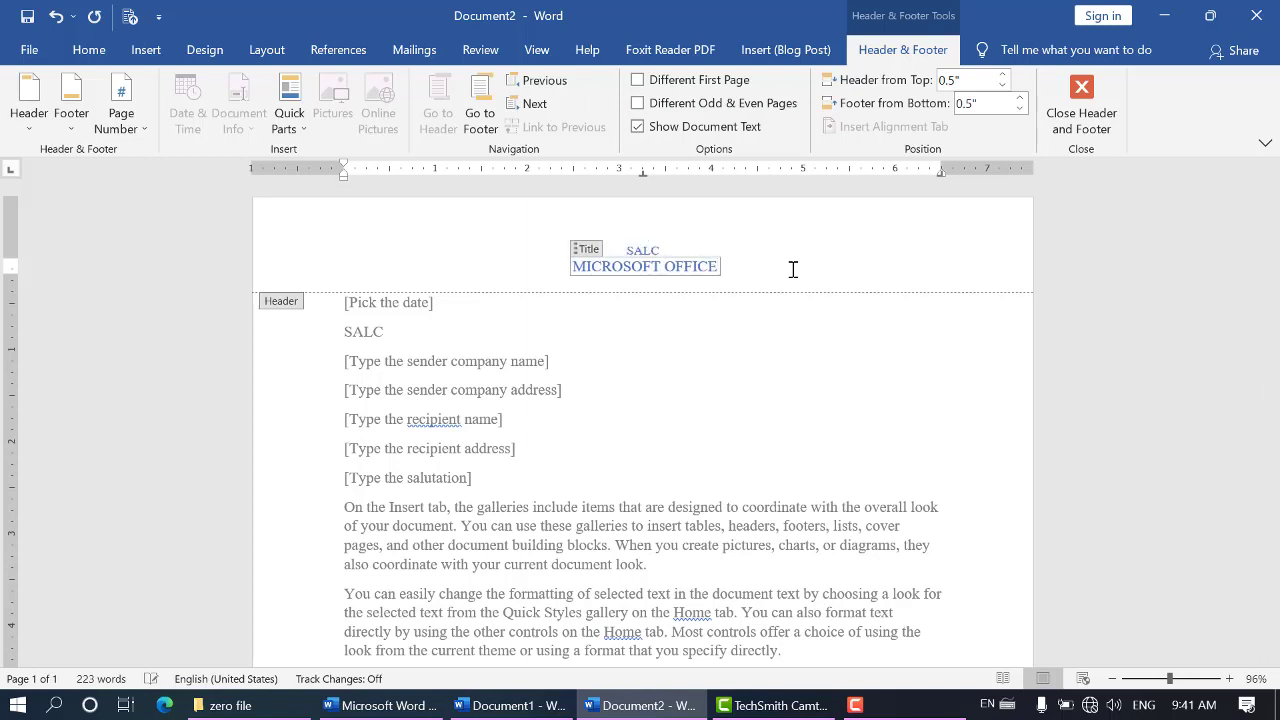
{"action": "left_click", "coordinate": [700, 405]}
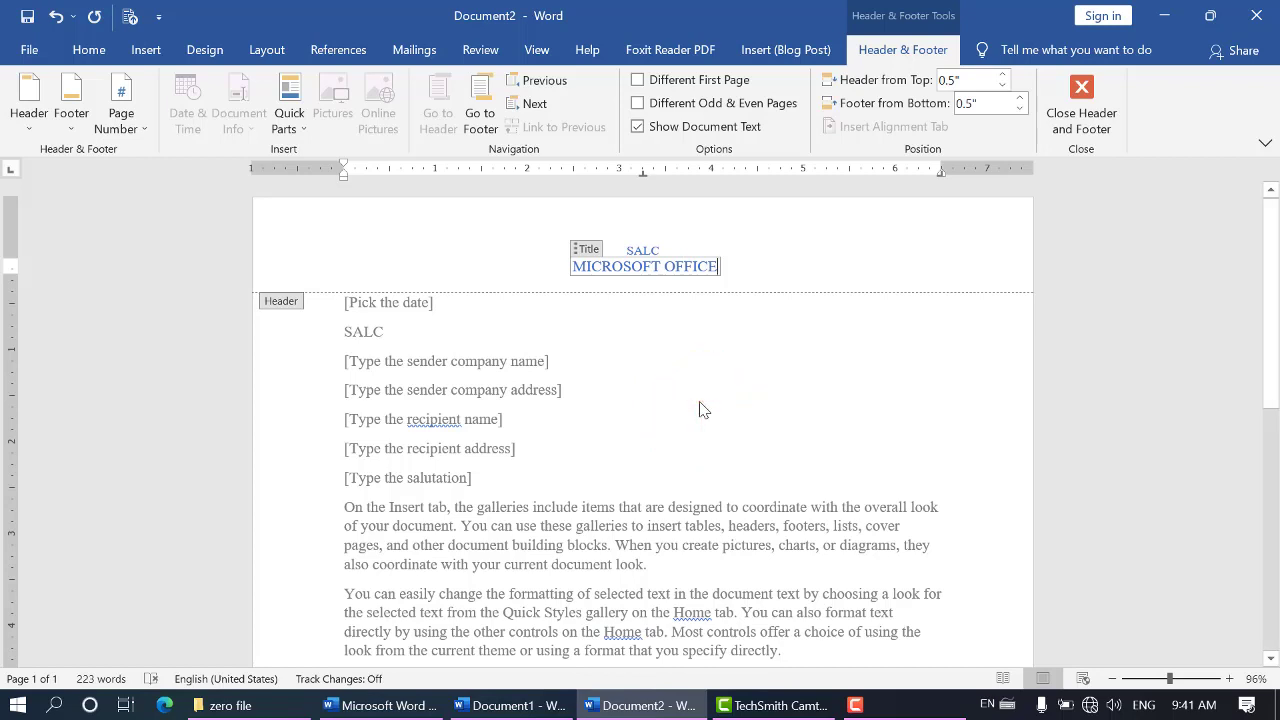
Insert the built-in Ion (Light) footer into the letter
{"action": "left_click", "coordinate": [157, 57]}
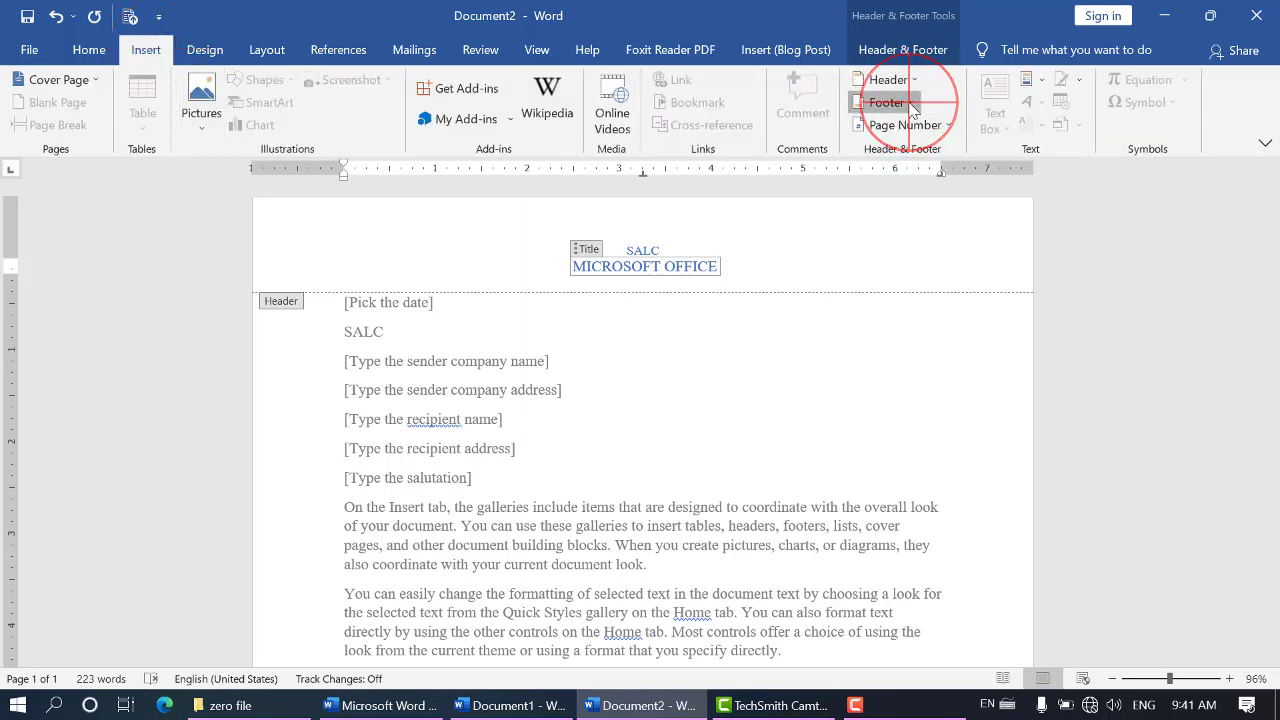
{"action": "left_click", "coordinate": [905, 104]}
{"action": "scroll", "coordinate": [1120, 330], "scroll_direction": "down", "scroll_amount": 10}
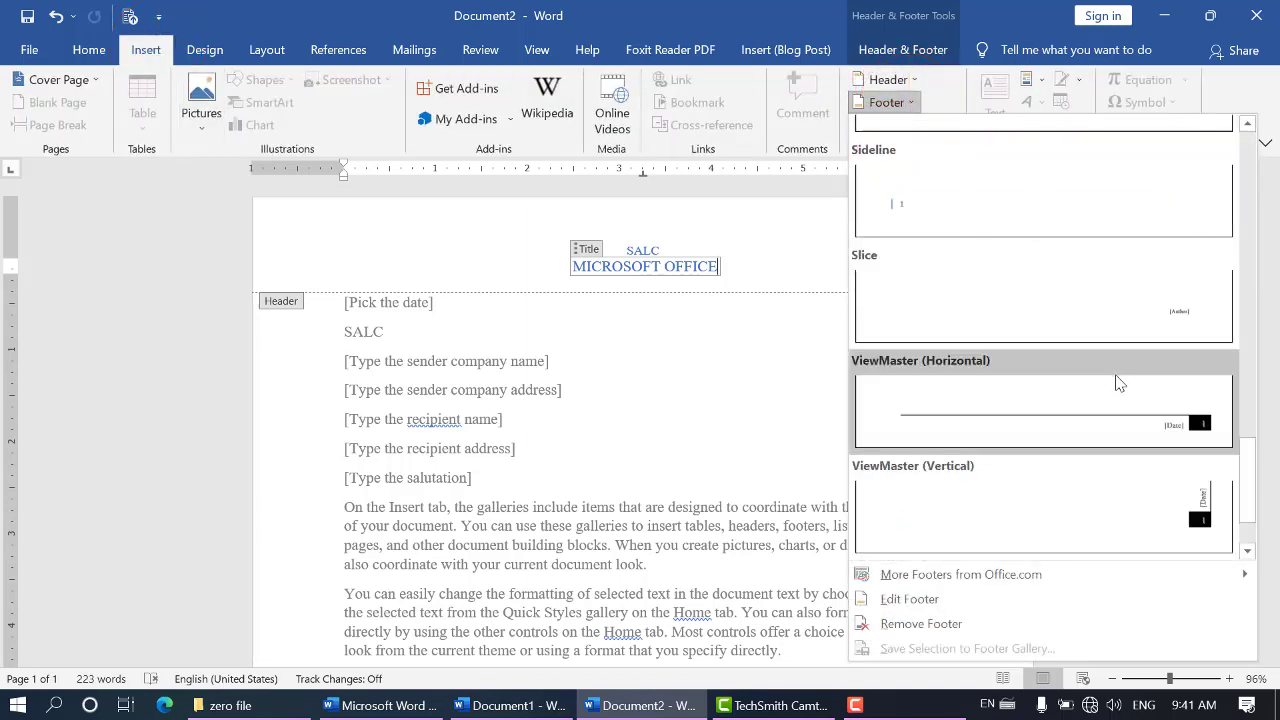
{"action": "scroll", "coordinate": [1025, 420], "scroll_direction": "down", "scroll_amount": 1}
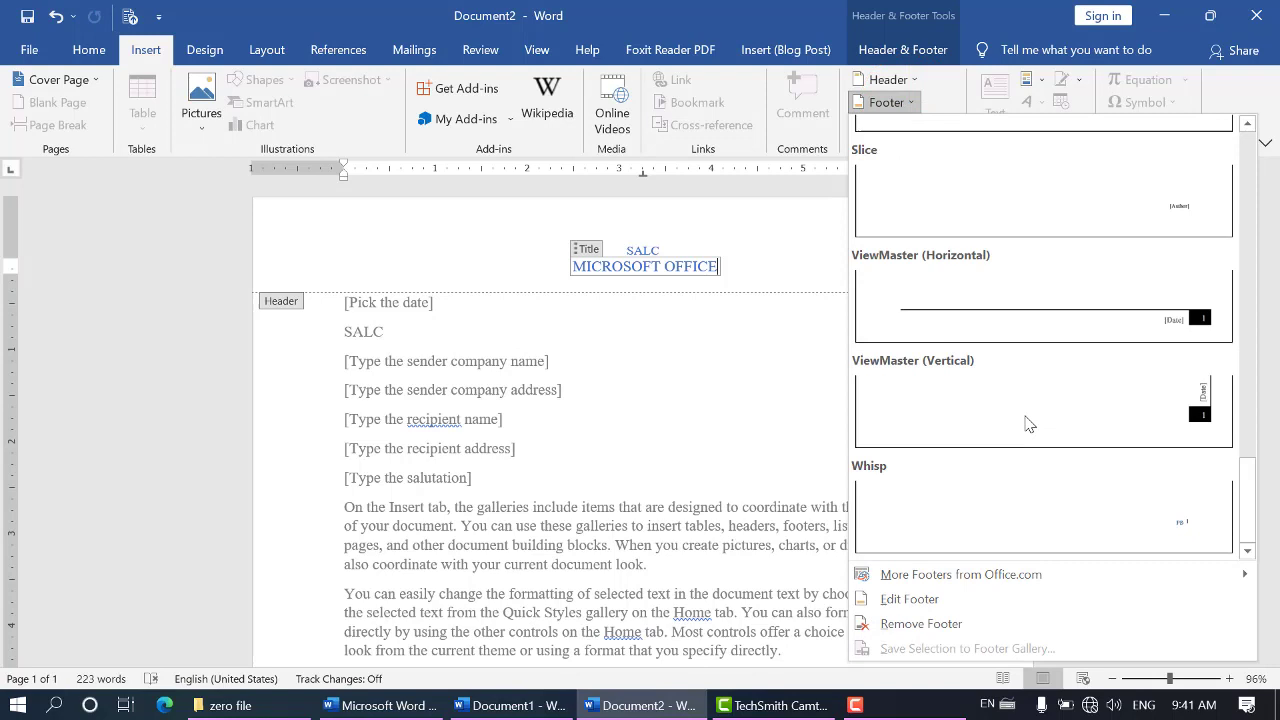
{"action": "scroll", "coordinate": [1028, 423], "scroll_direction": "up", "scroll_amount": 6}
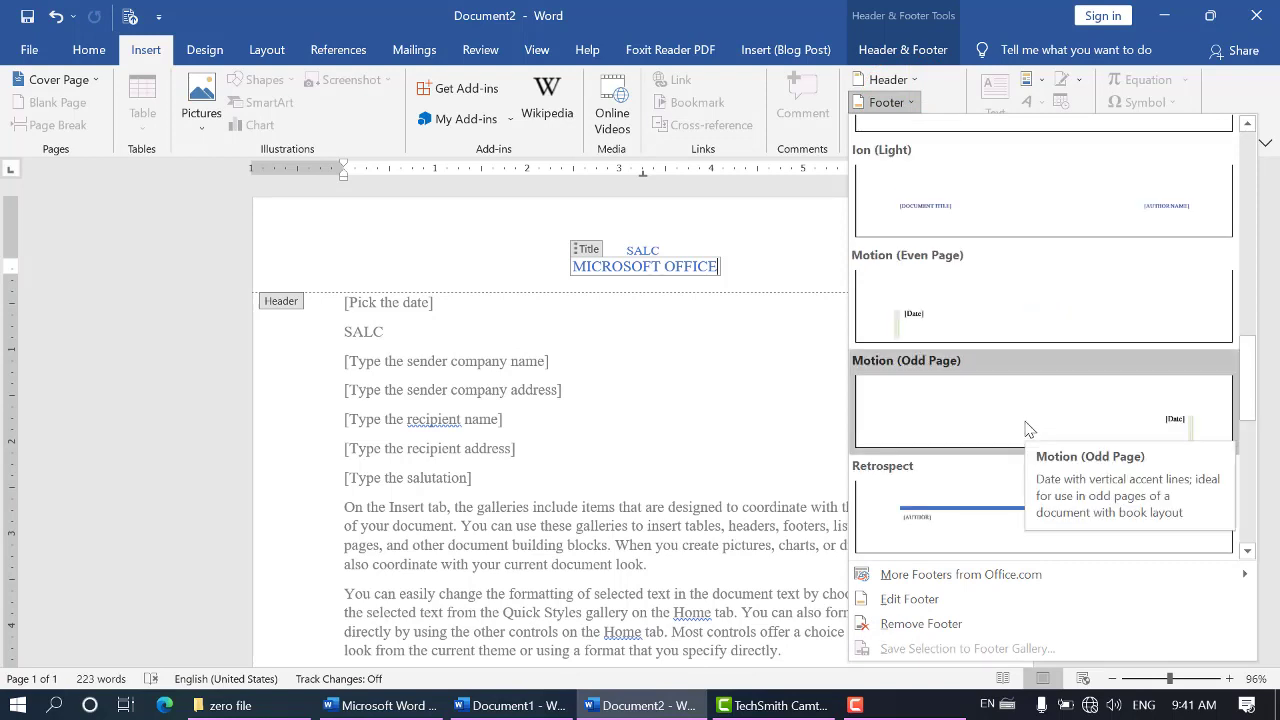
{"action": "left_click", "coordinate": [900, 203]}
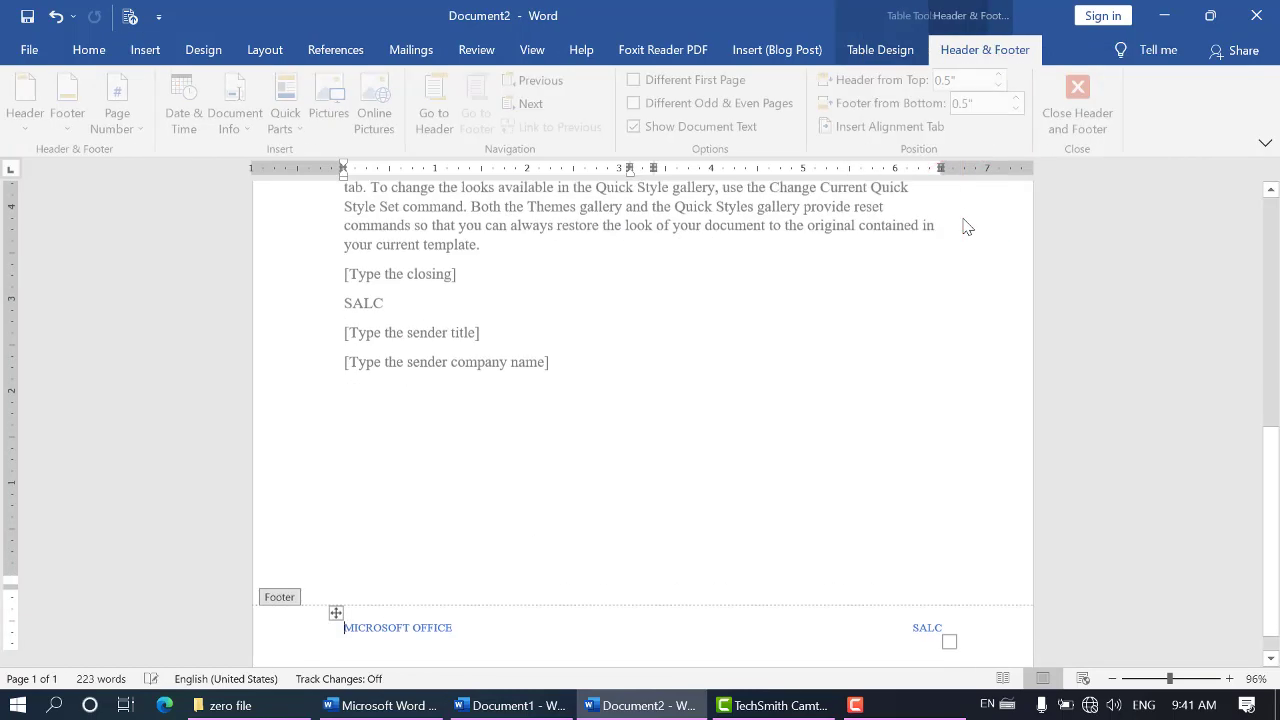
Select the author field and the title field in the footer in turn to show they are editable
{"action": "left_click", "coordinate": [920, 580]}
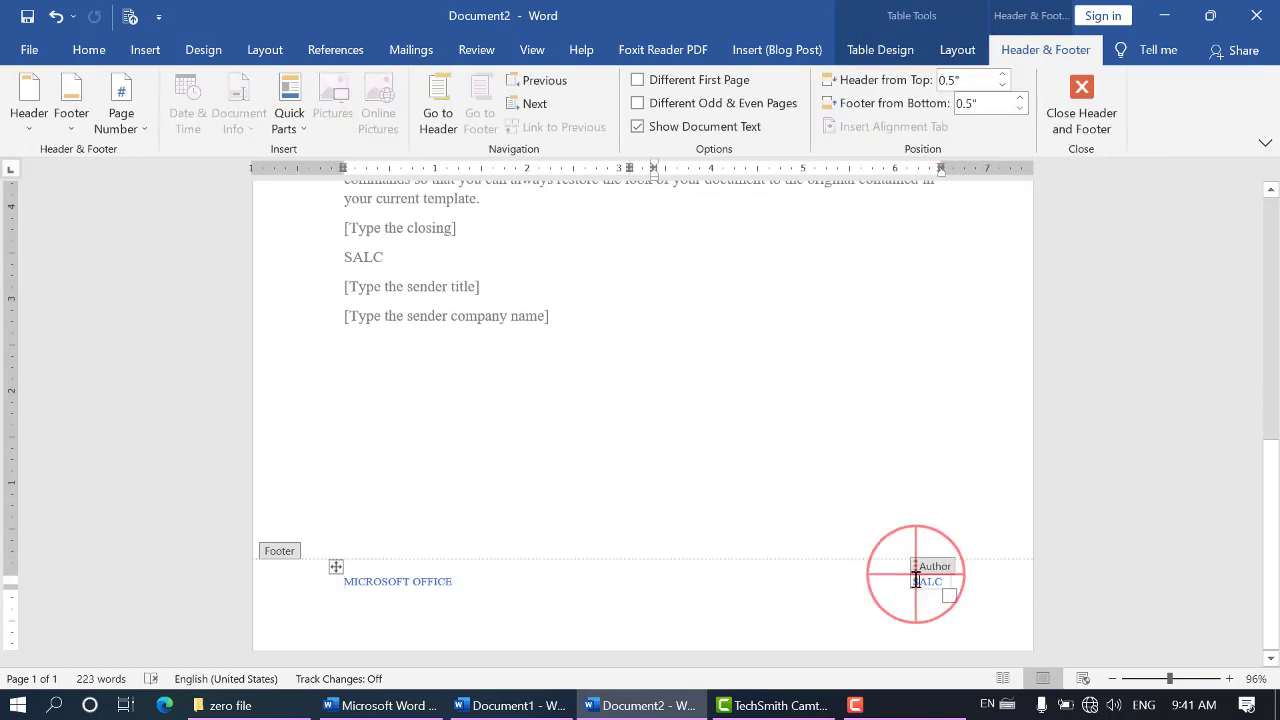
{"action": "left_click_drag", "start_coordinate": [914, 581], "coordinate": [950, 585]}
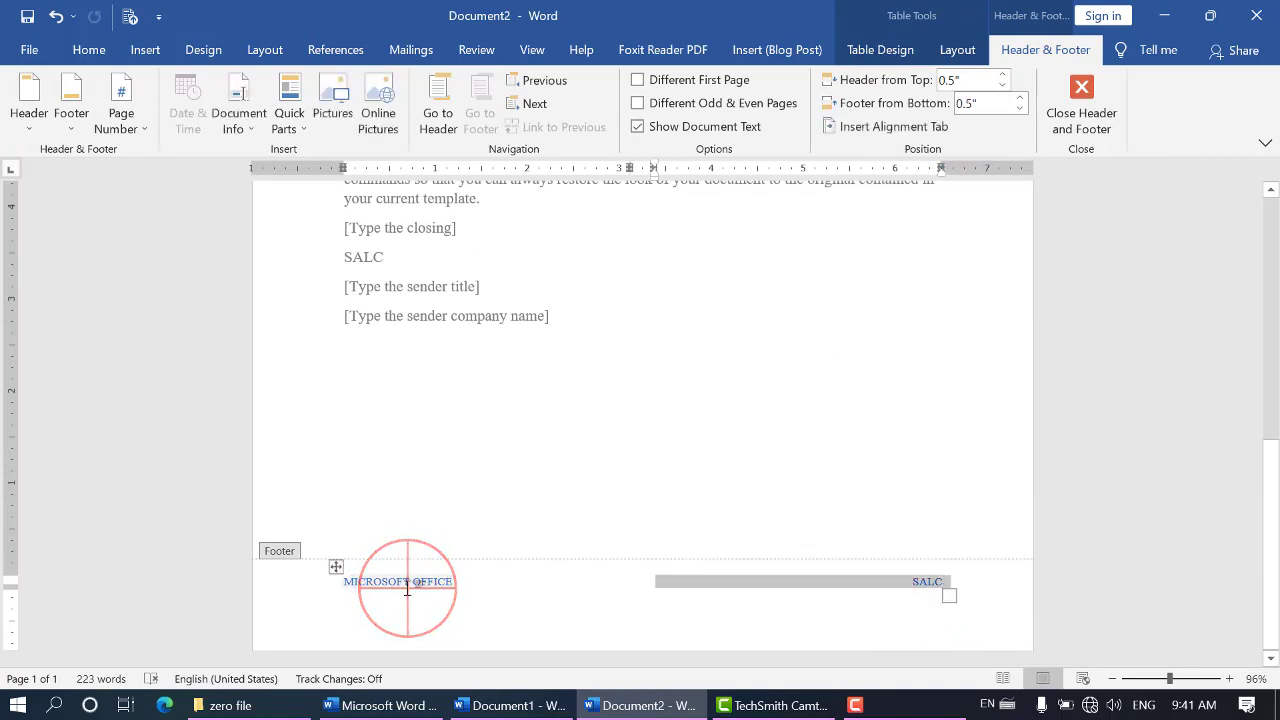
{"action": "left_click", "coordinate": [408, 590]}
{"action": "left_click", "coordinate": [452, 581]}
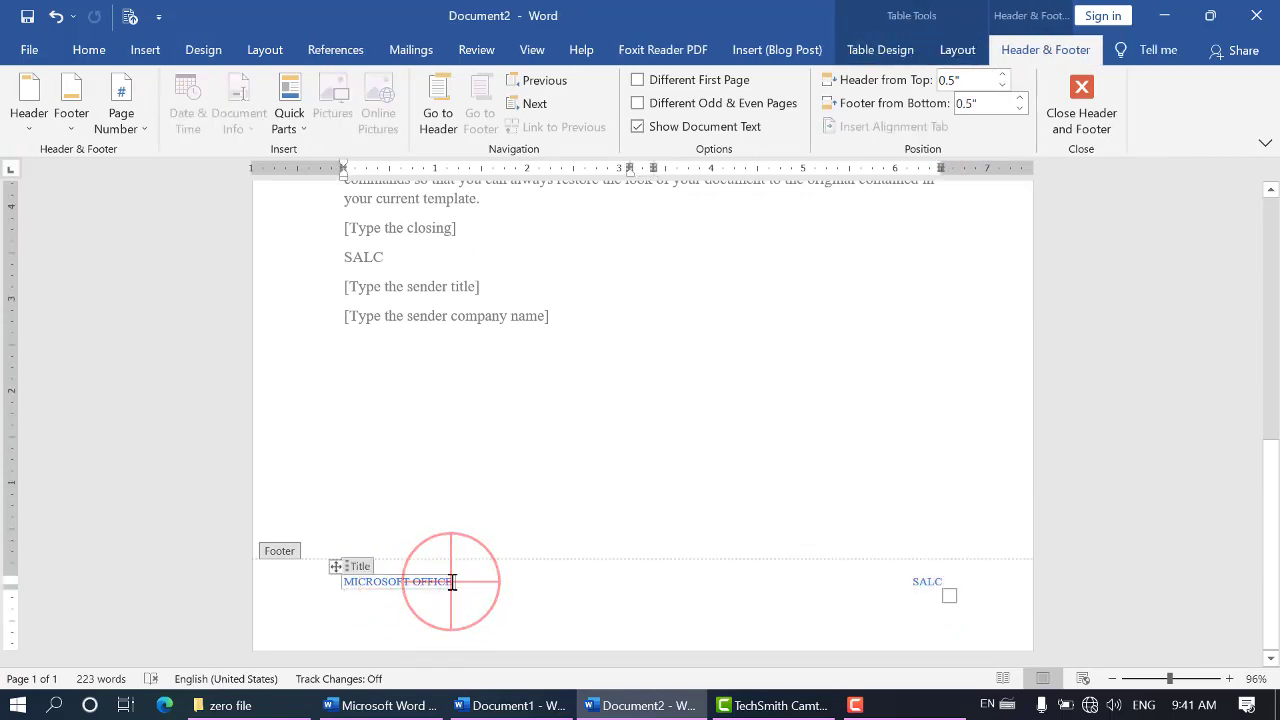
{"action": "left_click", "coordinate": [350, 573]}
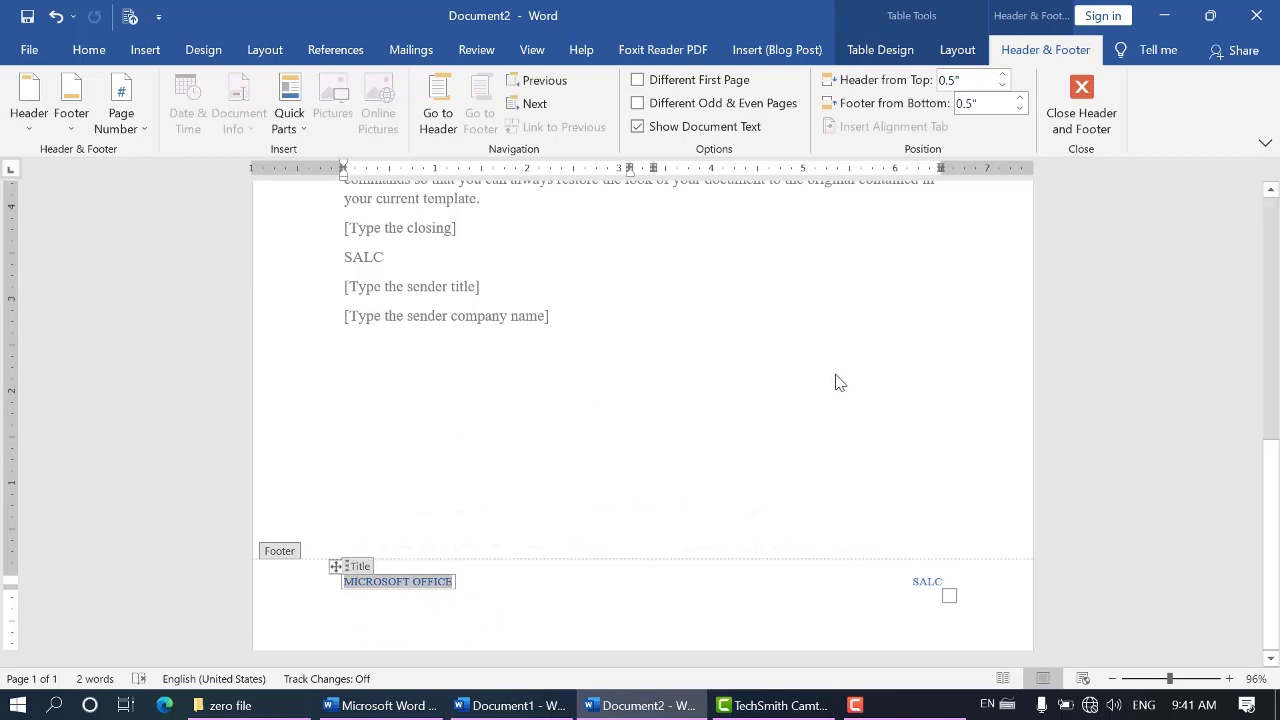
Close header and footer editing, and check the header and footer on the letter page
{"action": "left_click", "coordinate": [1080, 118]}
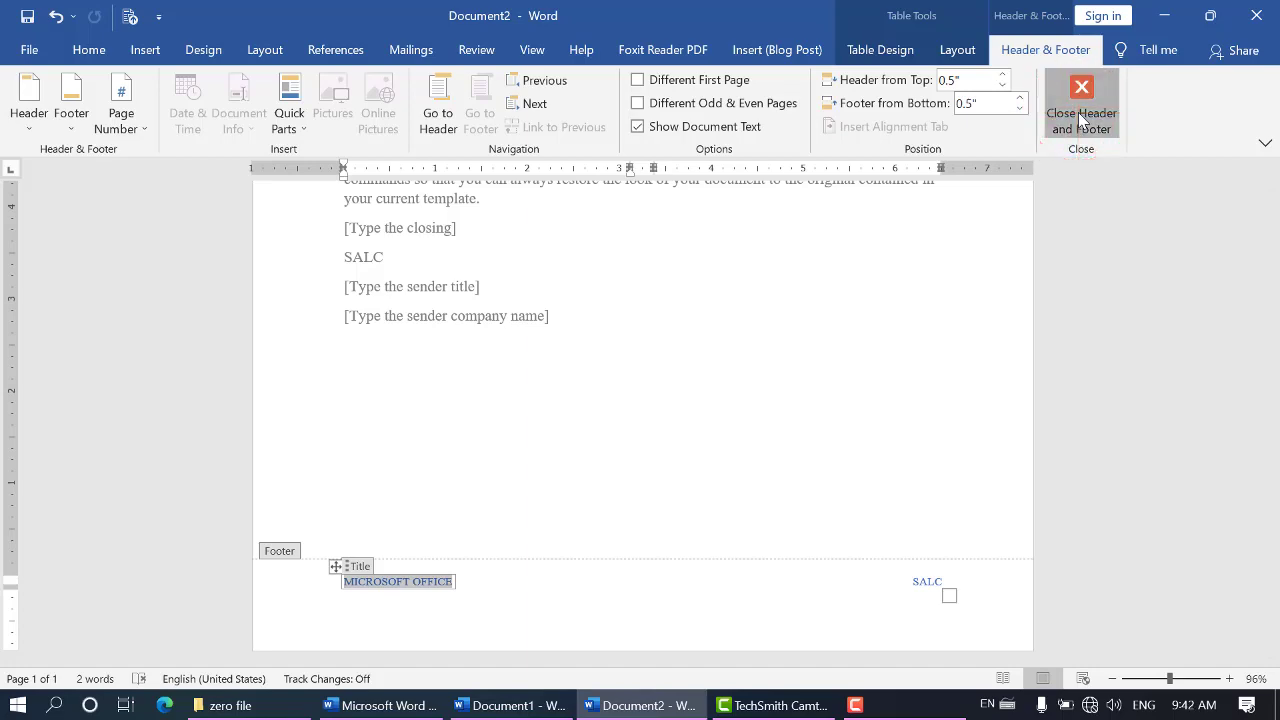
{"action": "scroll", "coordinate": [705, 449], "scroll_direction": "up", "scroll_amount": 5}
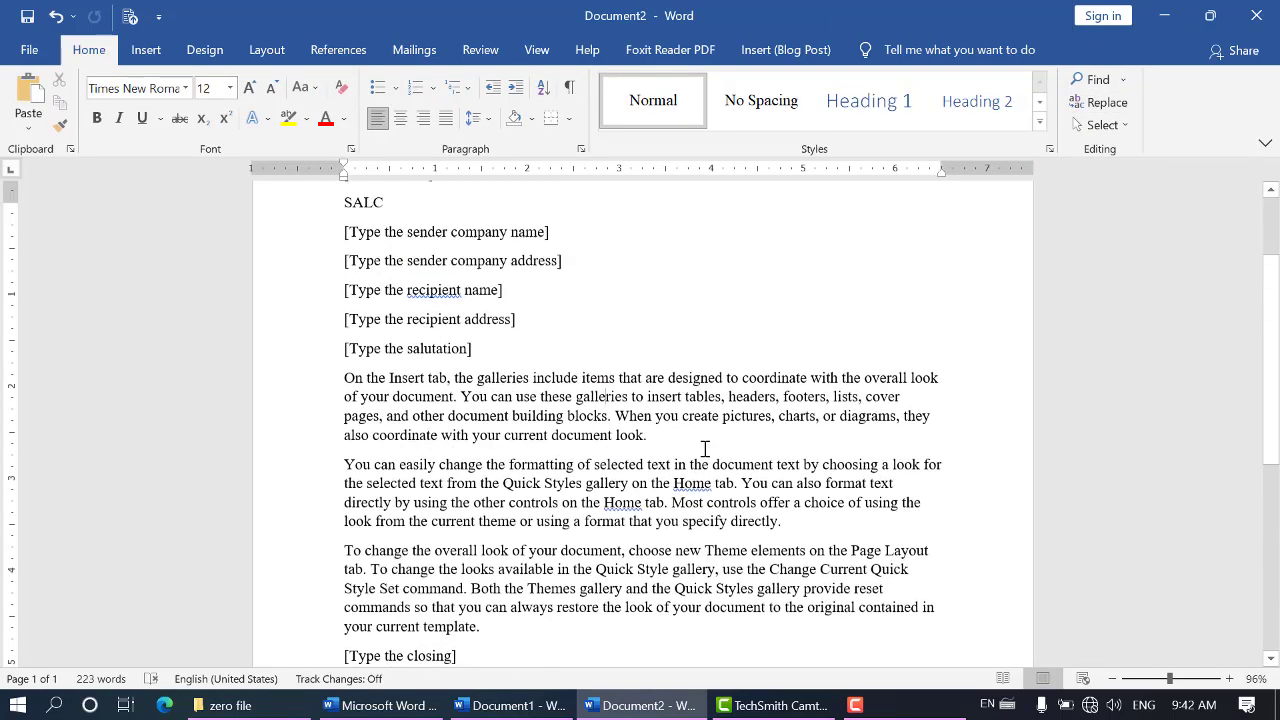
{"action": "scroll", "coordinate": [705, 449], "scroll_direction": "up", "scroll_amount": 1}
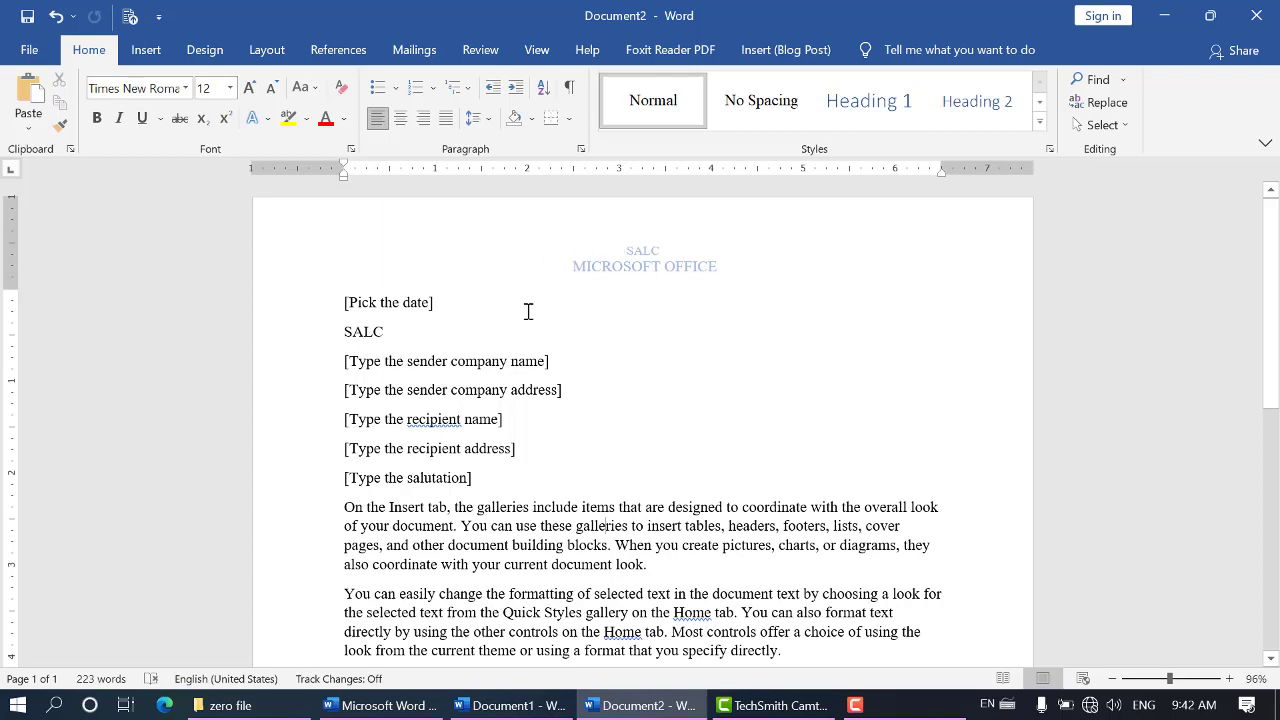
{"action": "scroll", "coordinate": [542, 346], "scroll_direction": "down", "scroll_amount": 10}
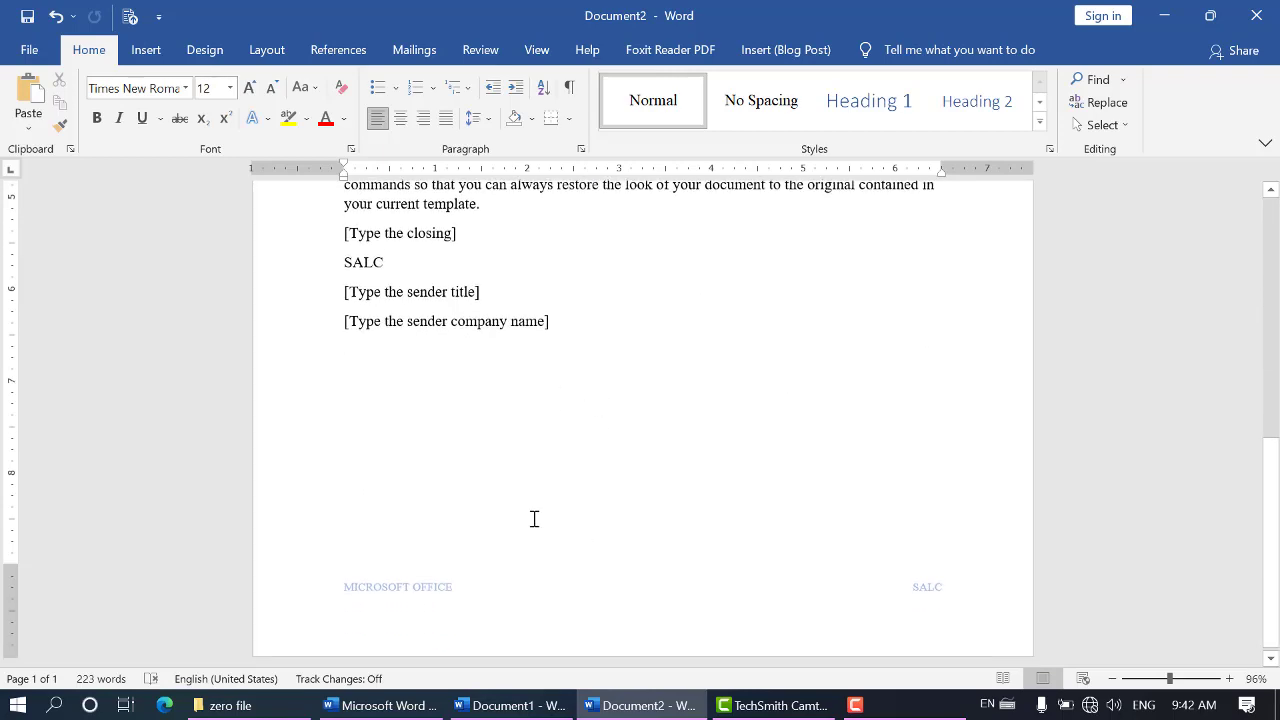
{"action": "scroll", "coordinate": [532, 524], "scroll_direction": "up", "scroll_amount": 5}
{"action": "scroll", "coordinate": [531, 528], "scroll_direction": "down", "scroll_amount": 5}
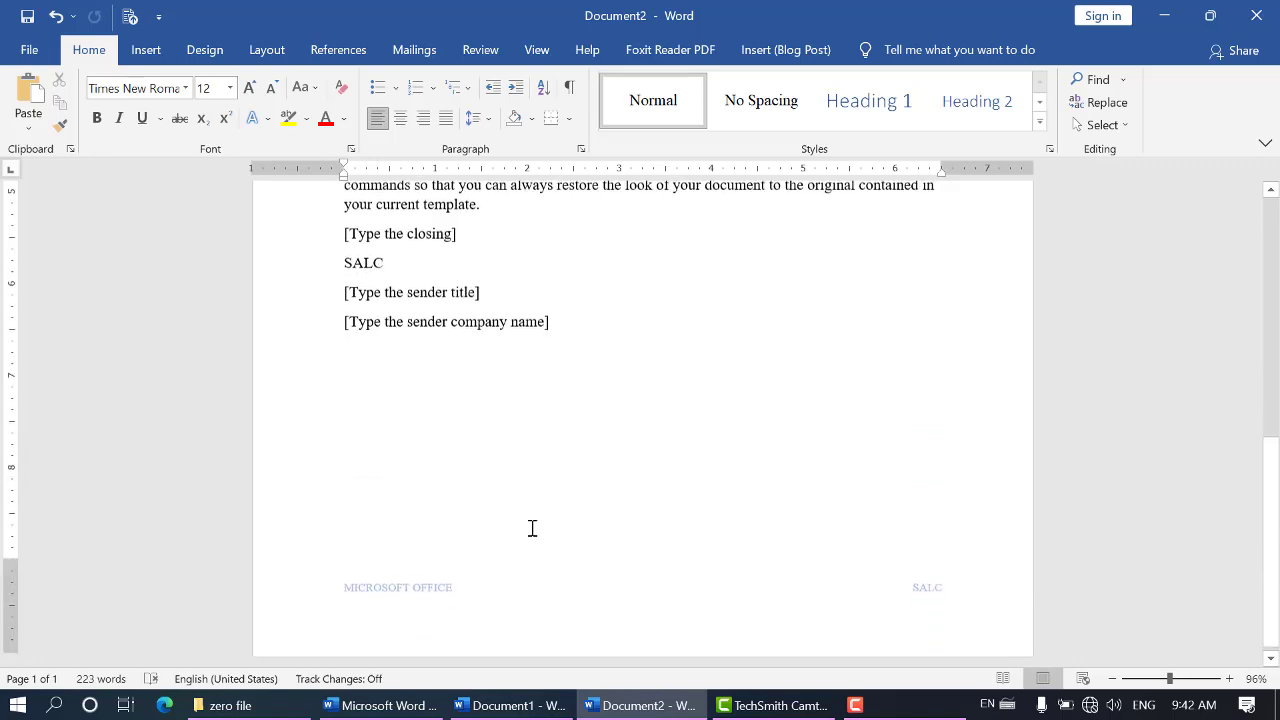
Add blank paragraphs after the closing sender company name until a second page starts, and check its header and footer
{"action": "left_click", "coordinate": [1144, 679]}
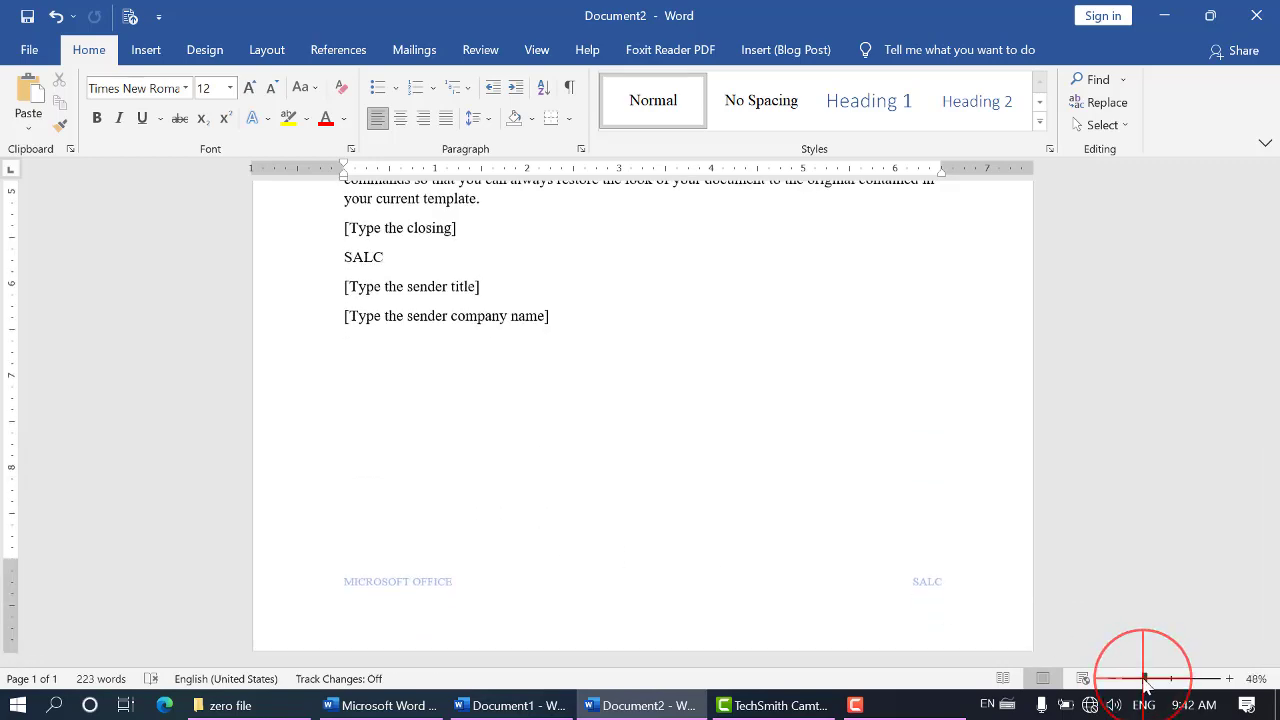
{"action": "left_click", "coordinate": [542, 571]}
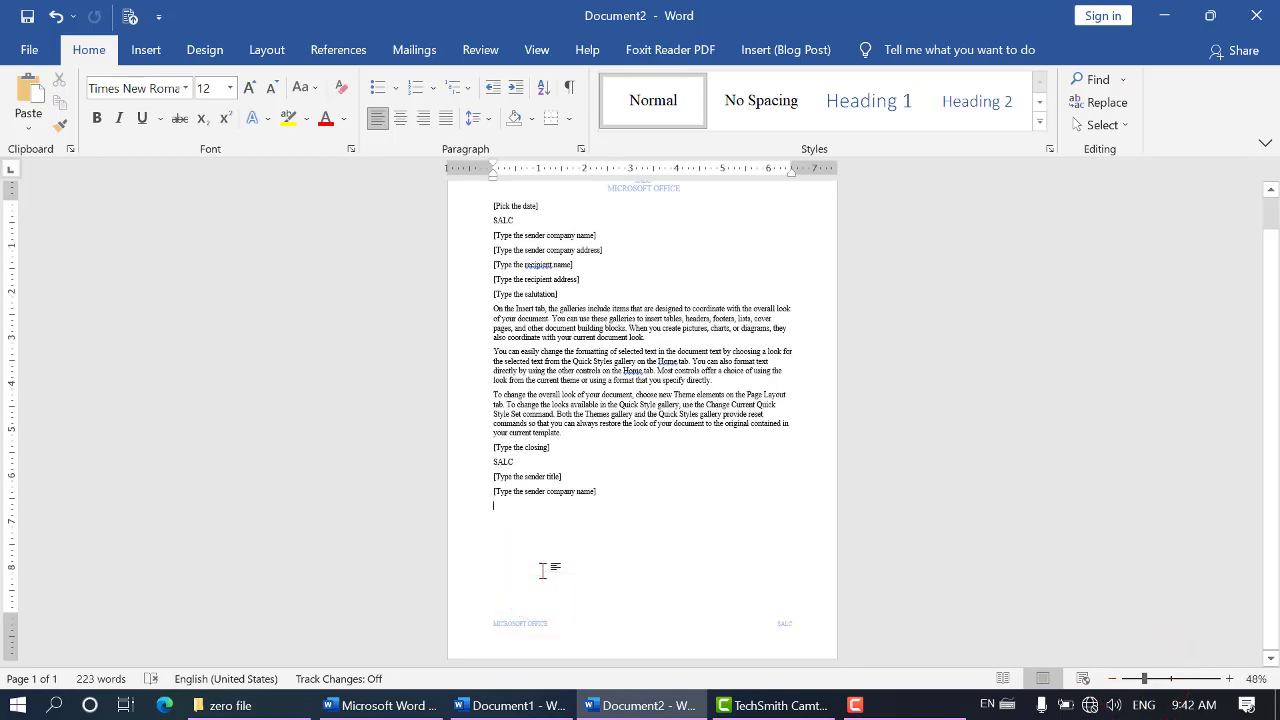
{"action": "key", "text": "Return"}
{"action": "key", "text": "Return"}
{"action": "key", "text": "Return"}
{"action": "key", "text": "Return"}
{"action": "key", "text": "Return"}
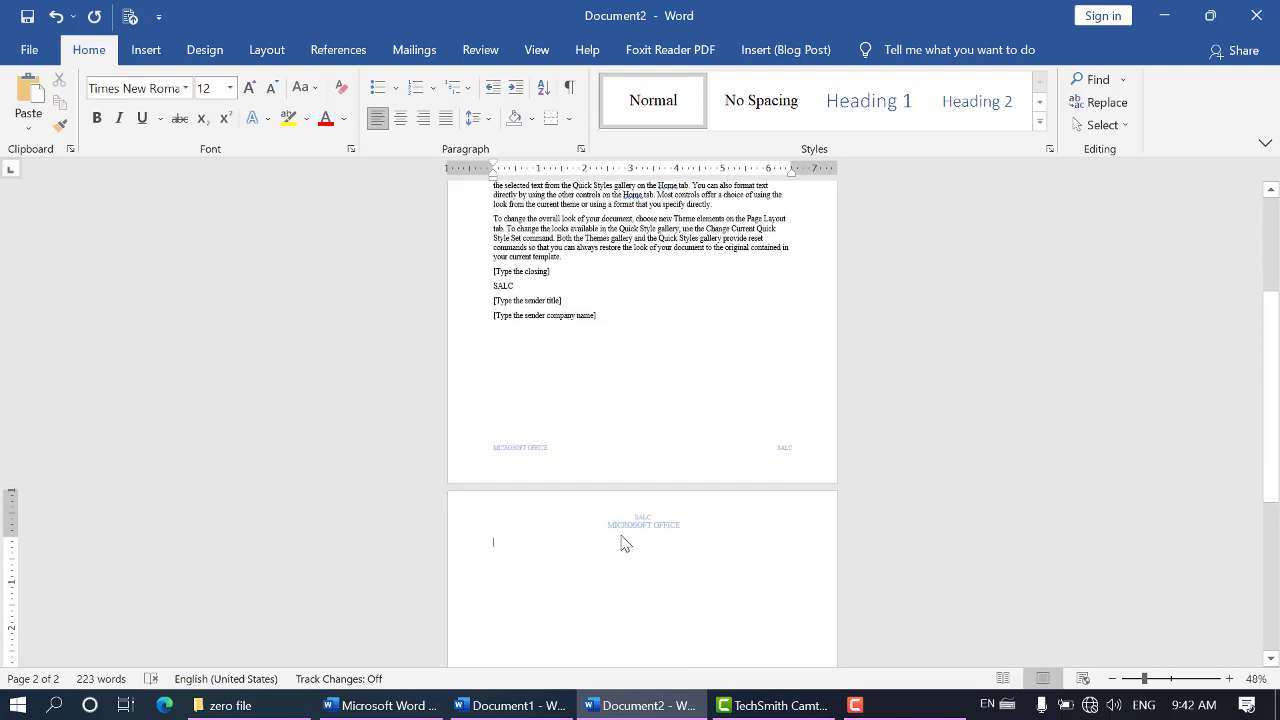
{"action": "scroll", "coordinate": [621, 543], "scroll_direction": "down", "scroll_amount": 5}
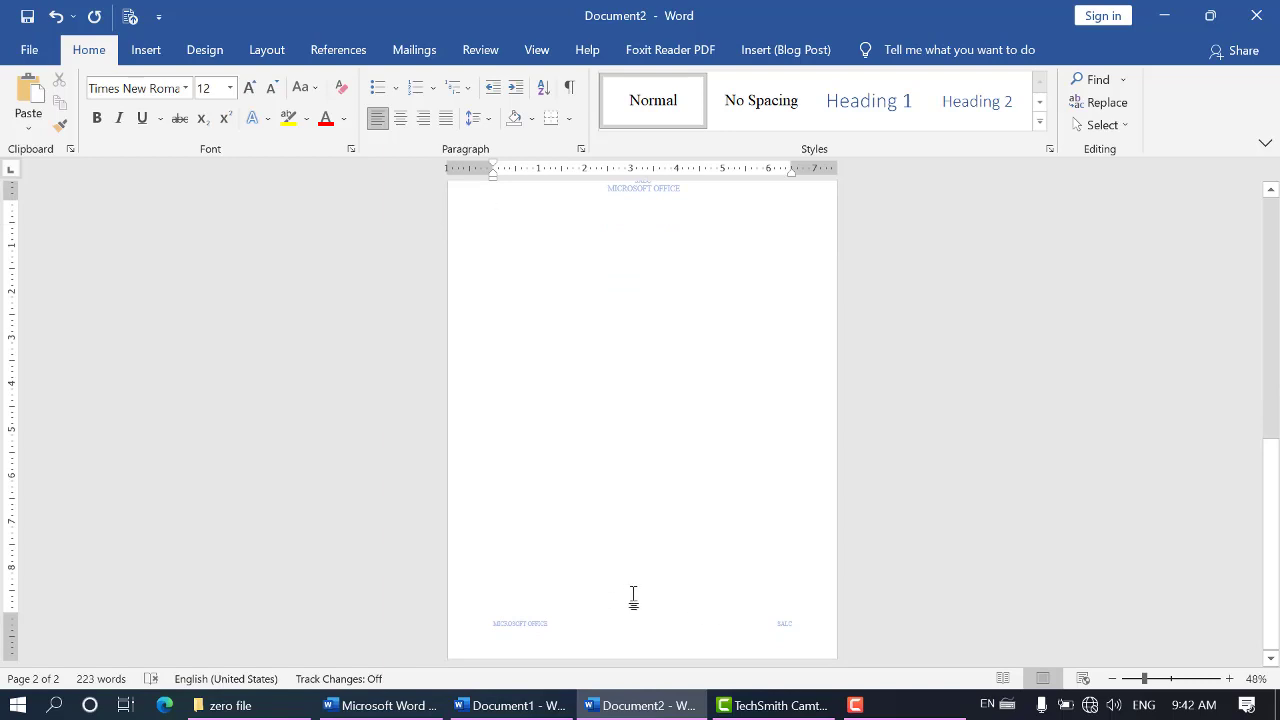
{"action": "scroll", "coordinate": [633, 595], "scroll_direction": "up", "scroll_amount": 3}
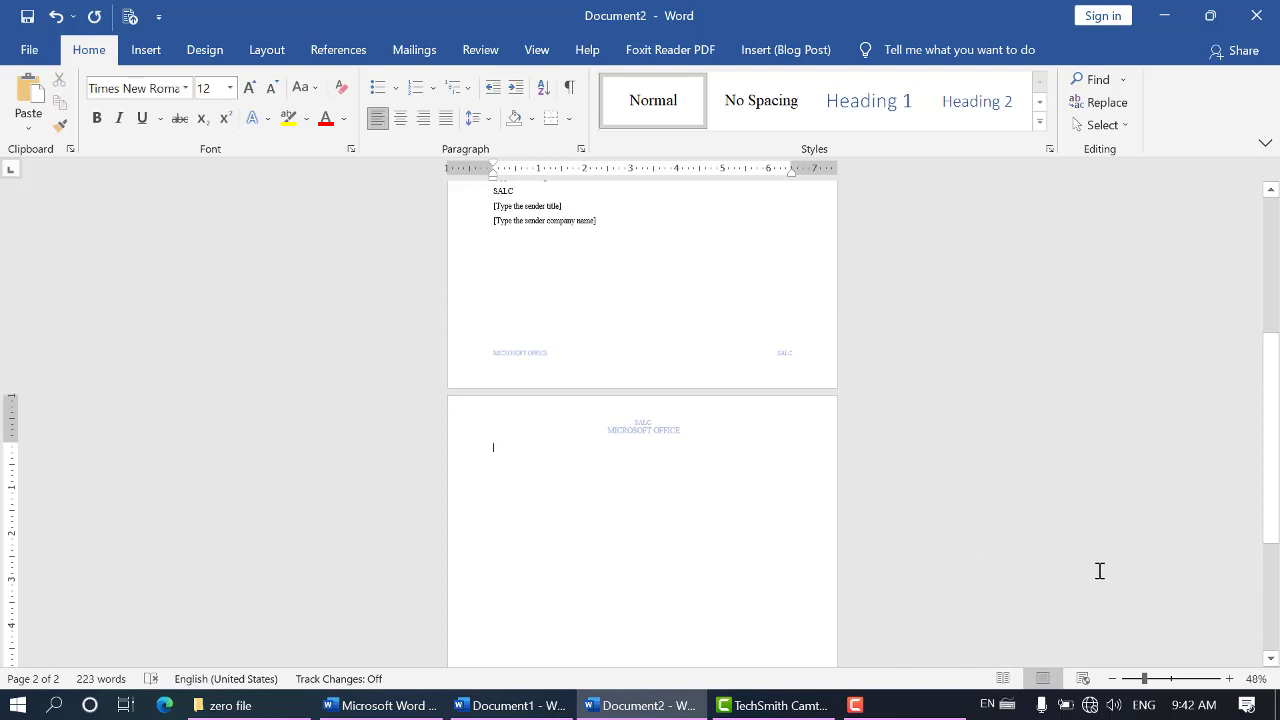
Open the letter's header for editing and delete its author and title fields
{"action": "scroll", "coordinate": [1096, 584], "scroll_direction": "up", "scroll_amount": 3}
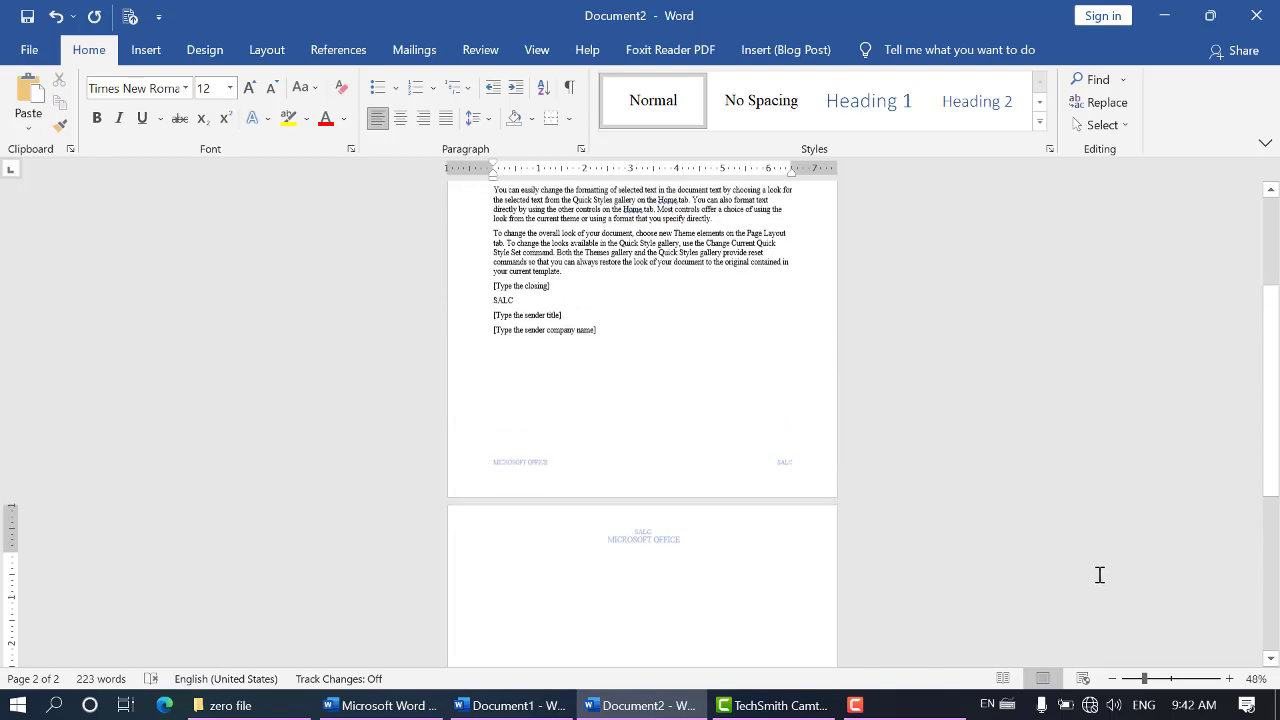
{"action": "left_click", "coordinate": [1169, 679]}
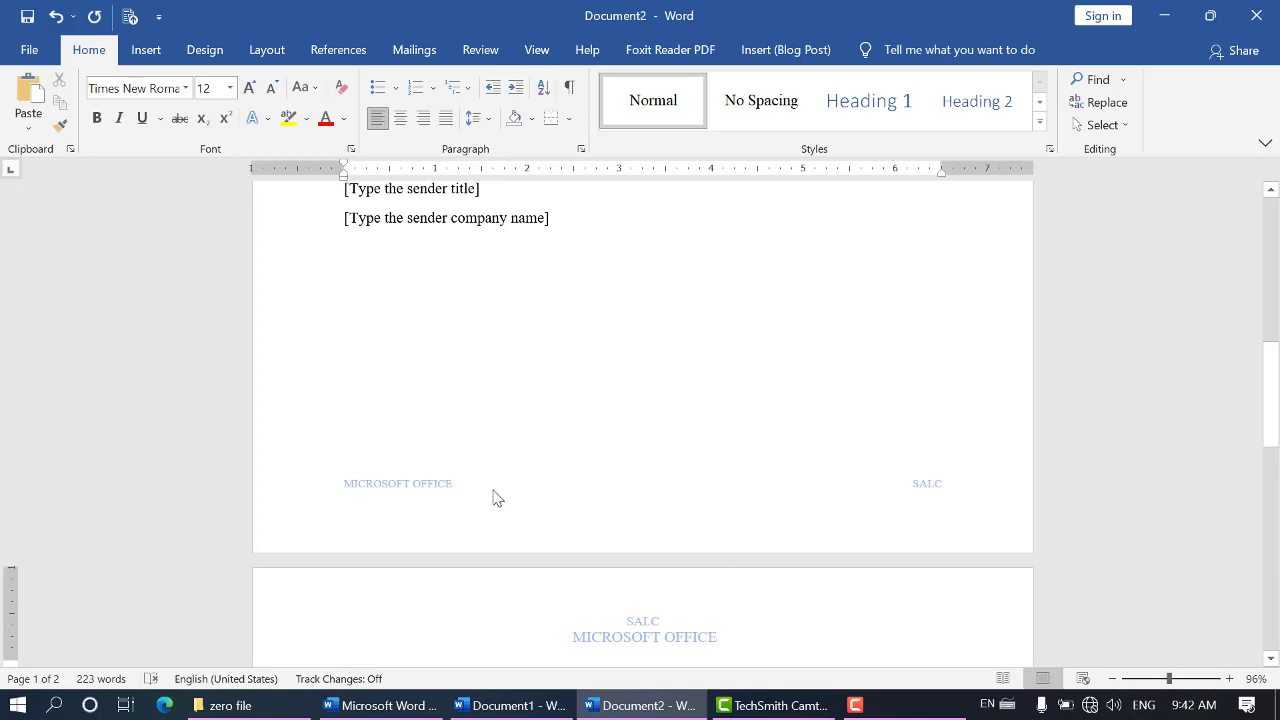
{"action": "scroll", "coordinate": [502, 472], "scroll_direction": "up", "scroll_amount": 6}
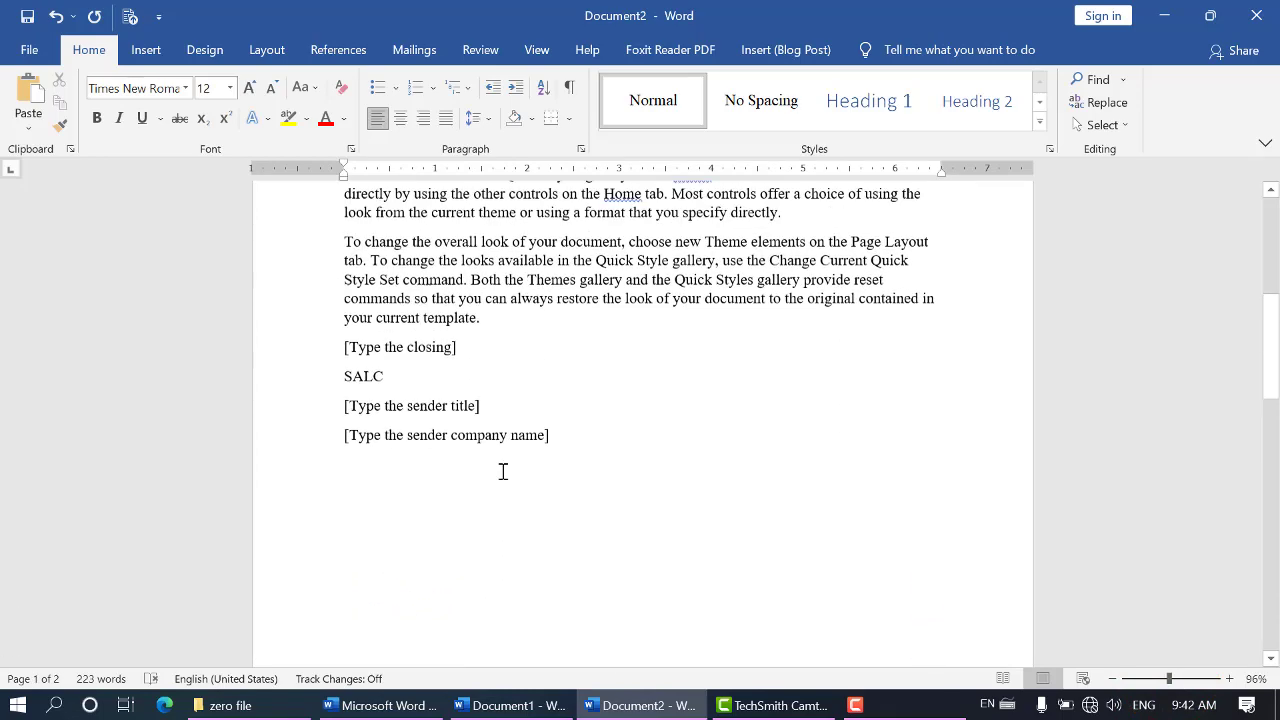
{"action": "left_click", "coordinate": [160, 57]}
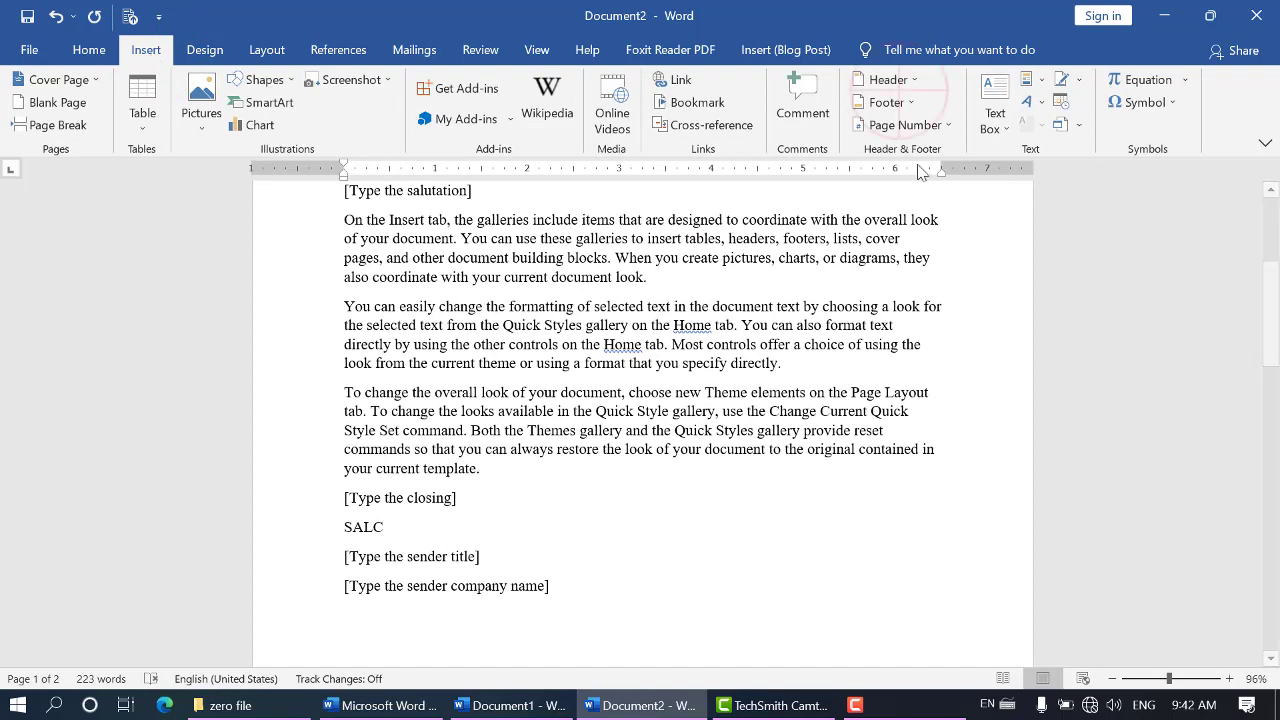
{"action": "left_click", "coordinate": [900, 79]}
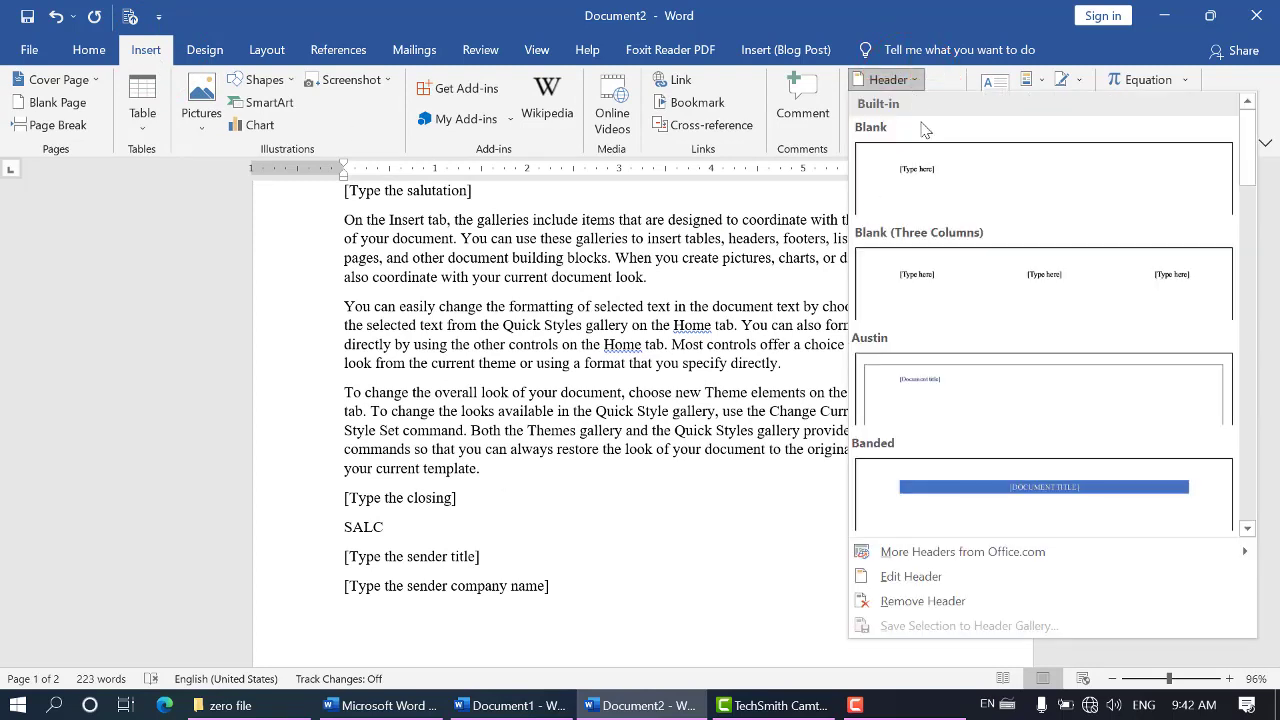
{"action": "left_click", "coordinate": [898, 580]}
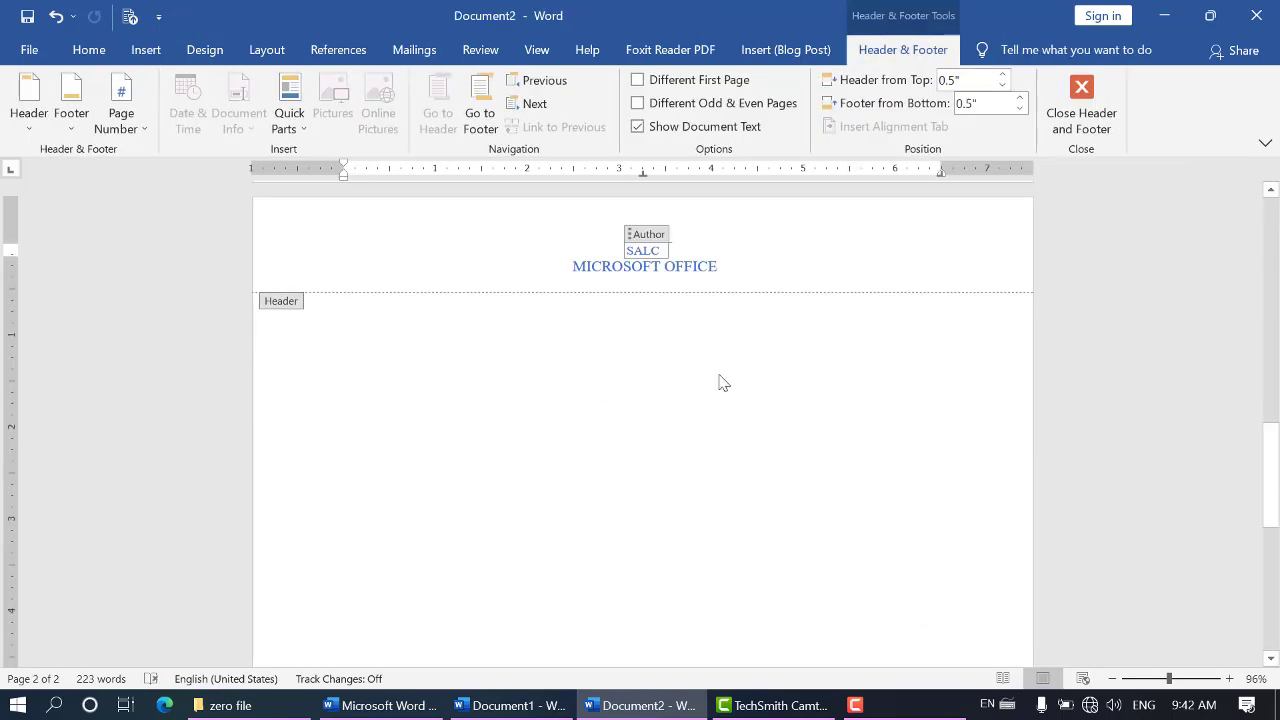
{"action": "left_click", "coordinate": [632, 237]}
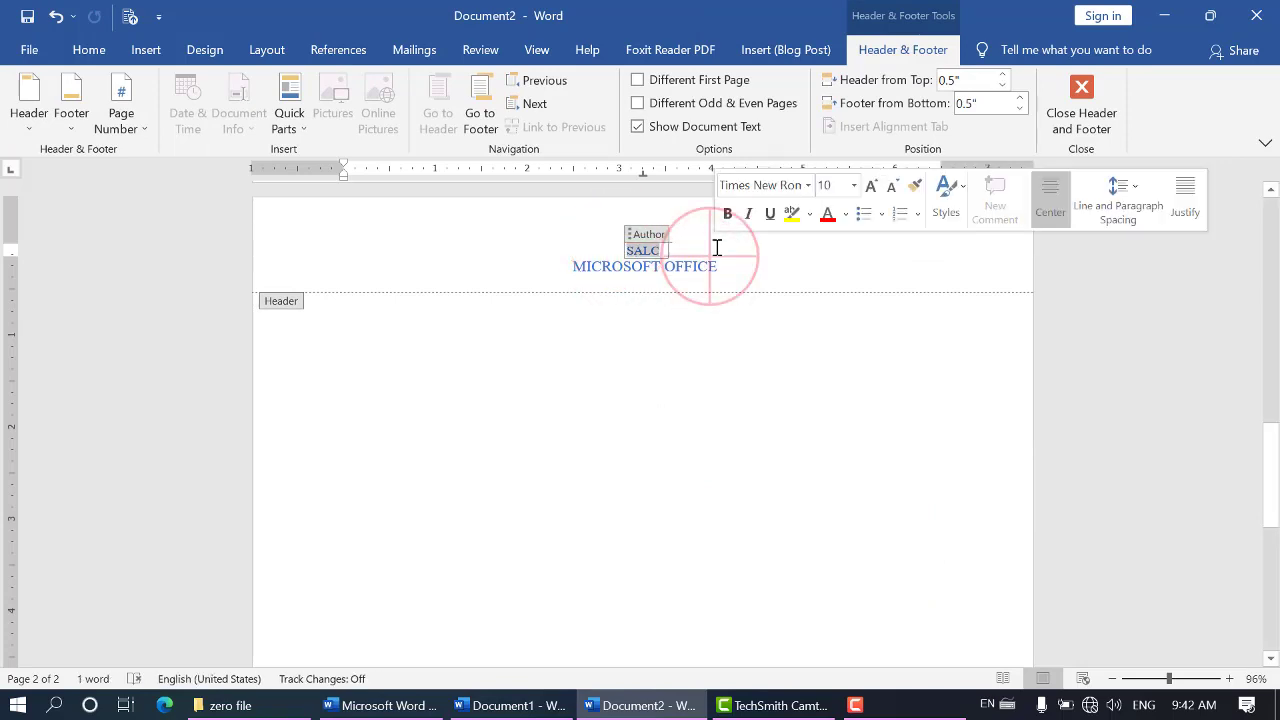
{"action": "left_click_drag", "start_coordinate": [722, 251], "coordinate": [586, 244]}
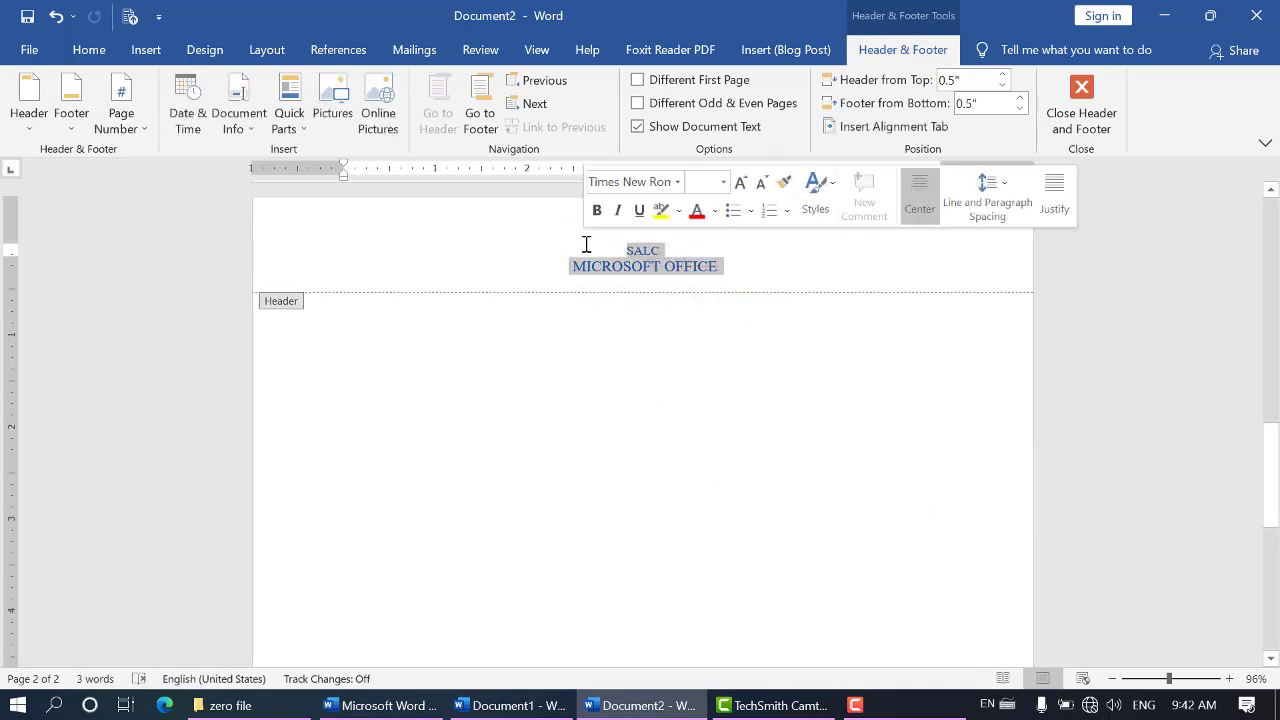
{"action": "key", "text": "Delete"}
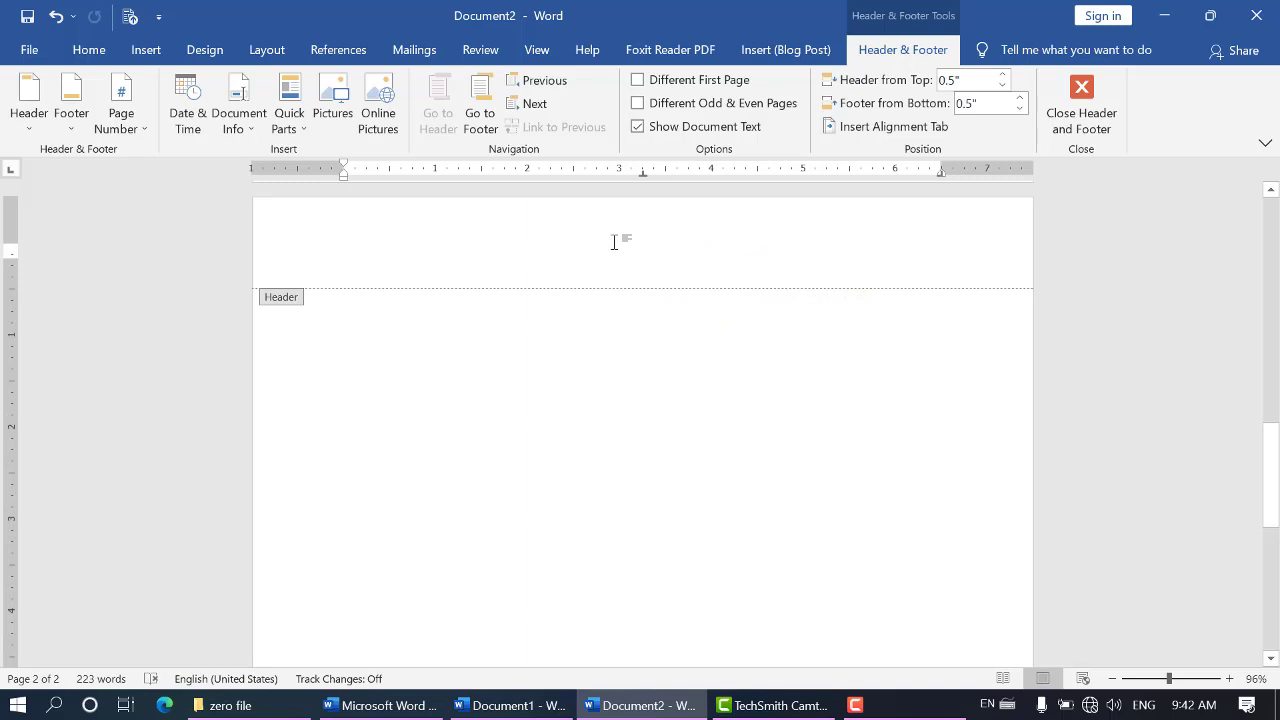
Enter "Shalom Arts and Leadership College" as the header text, enlarge it to 18 pt and centre it
{"action": "type", "text": "S"}
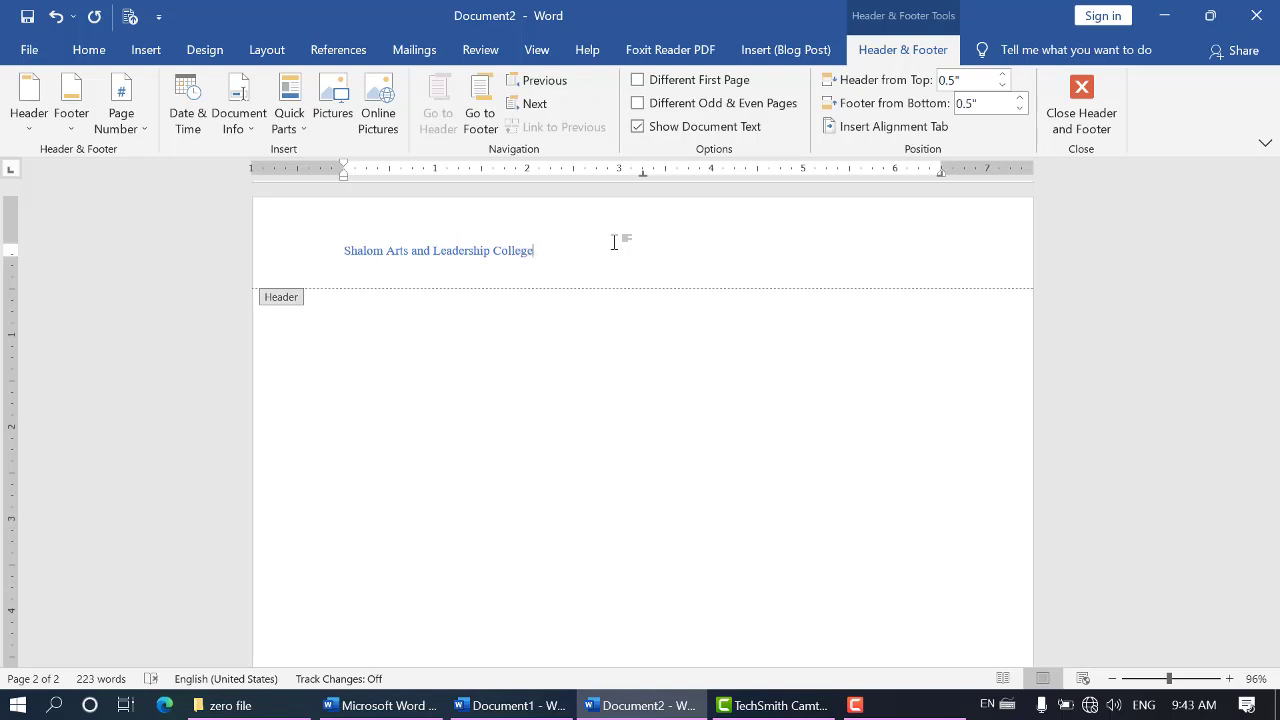
{"action": "left_click_drag", "start_coordinate": [560, 251], "coordinate": [316, 264]}
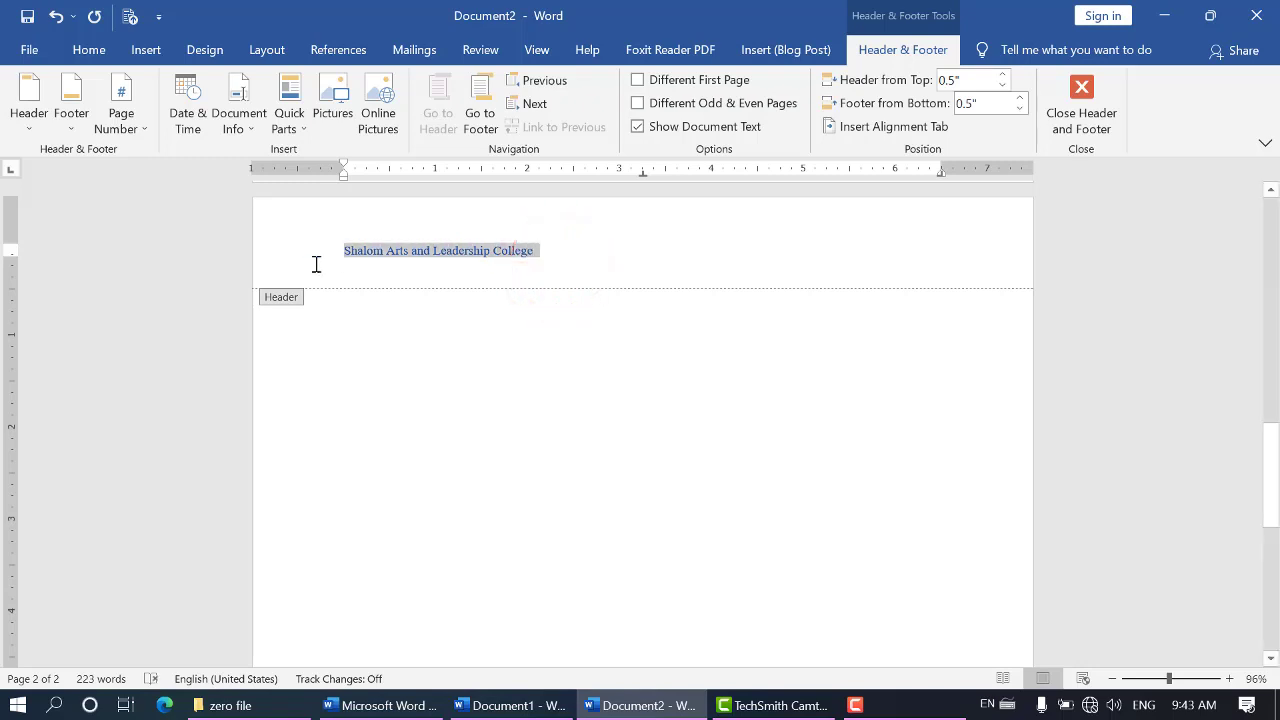
{"action": "left_click", "coordinate": [88, 50]}
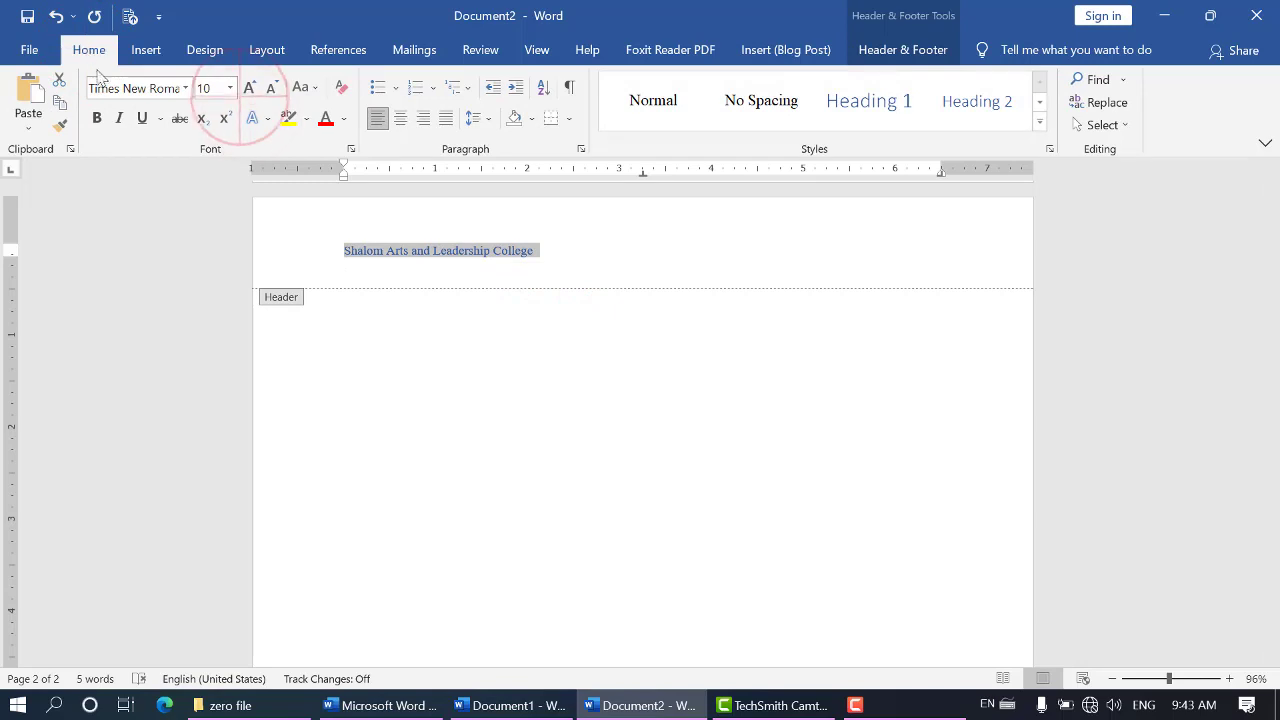
{"action": "left_click", "coordinate": [249, 87]}
{"action": "left_click", "coordinate": [249, 87]}
{"action": "left_click", "coordinate": [249, 87]}
{"action": "left_click", "coordinate": [249, 87]}
{"action": "left_click", "coordinate": [249, 87]}
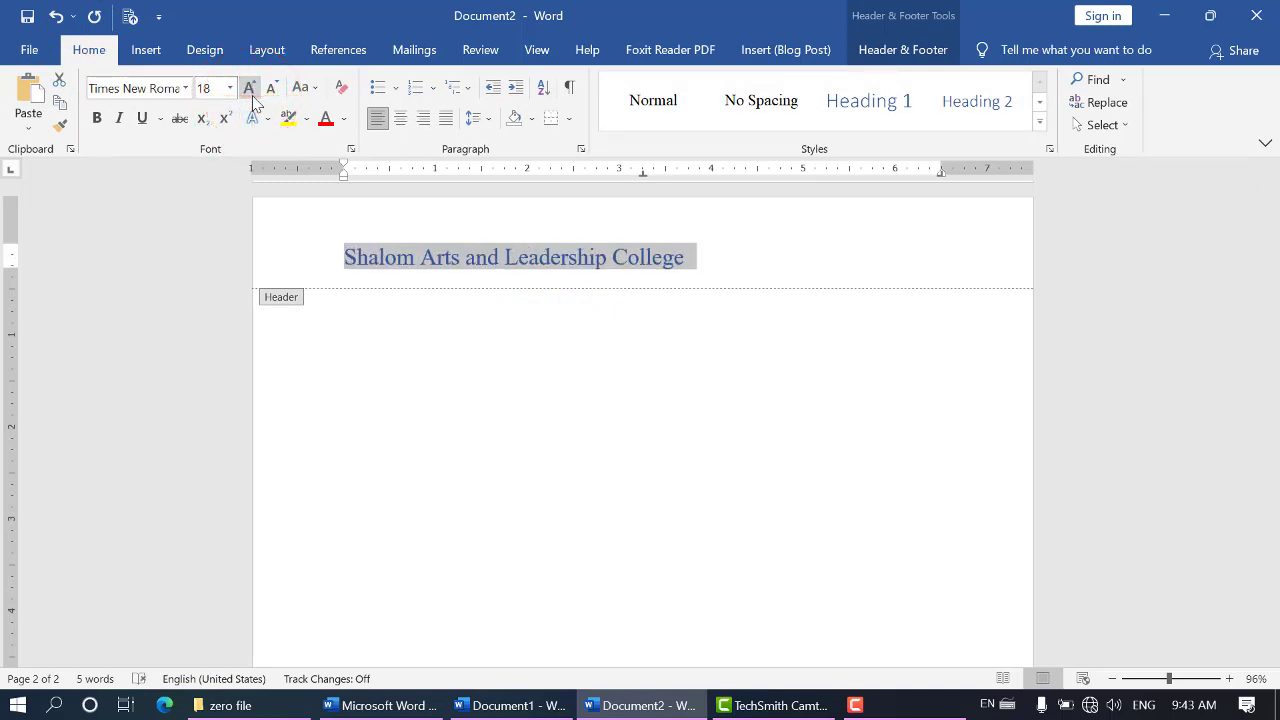
{"action": "left_click", "coordinate": [400, 118]}
Add a second header line under the college name at 12 pt reading "Excellence and Intigrity"
{"action": "left_click", "coordinate": [810, 257]}
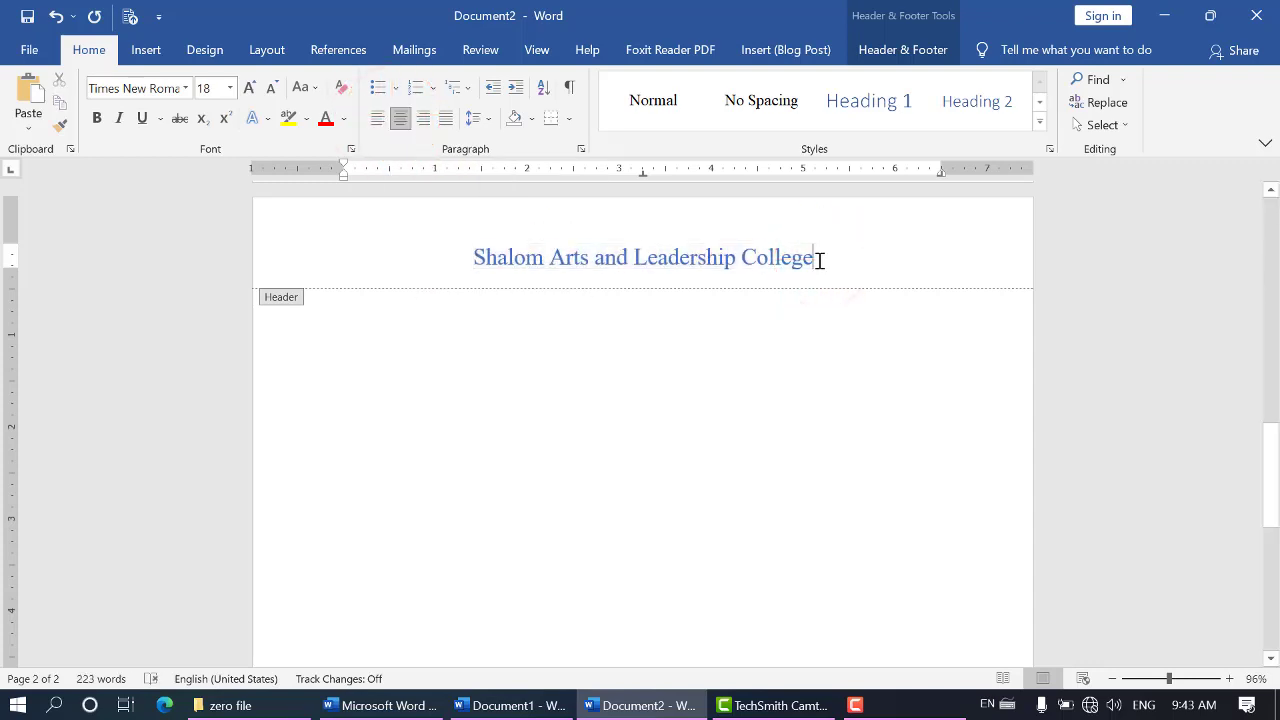
{"action": "key", "text": "Return"}
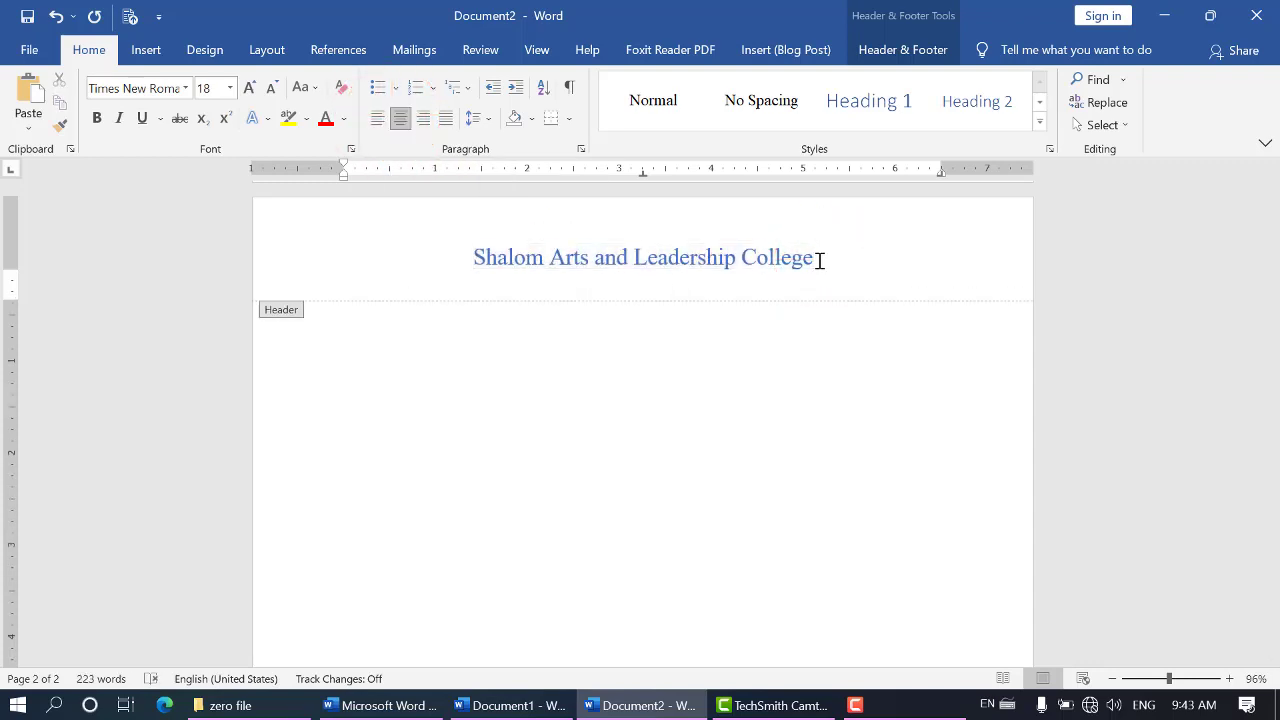
{"action": "left_click", "coordinate": [272, 90]}
{"action": "left_click", "coordinate": [272, 92]}
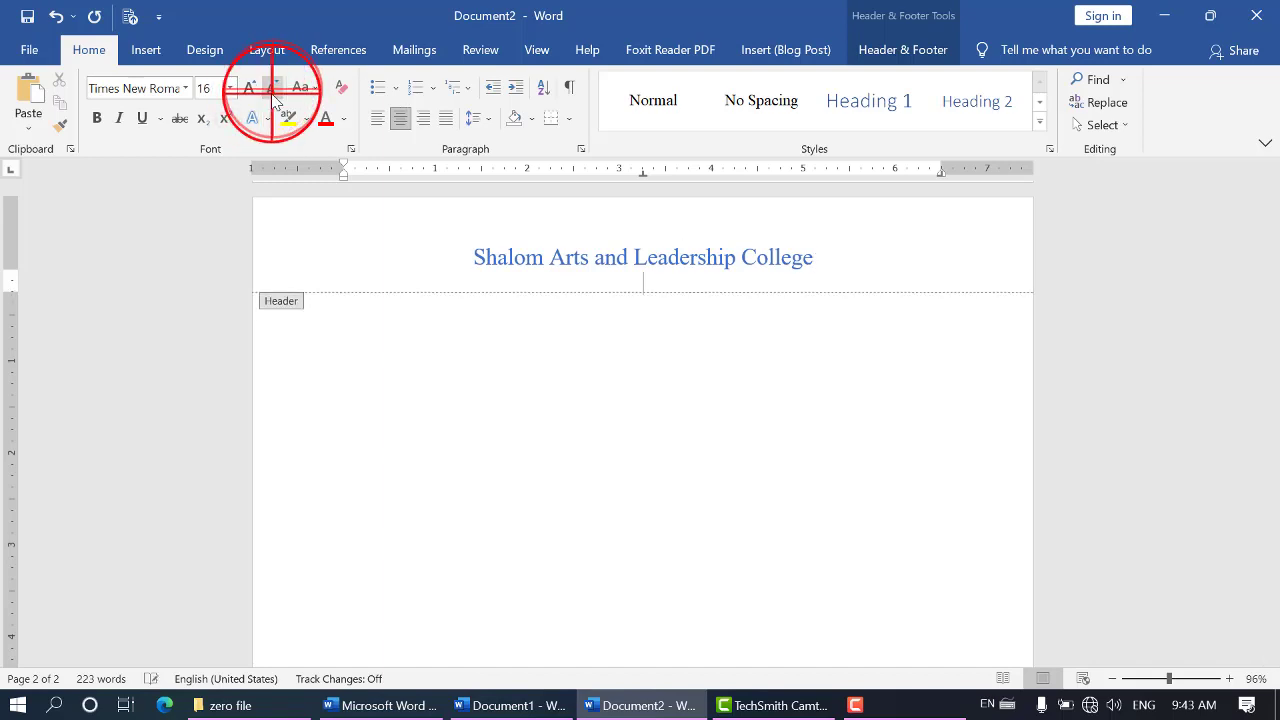
{"action": "left_click", "coordinate": [273, 95]}
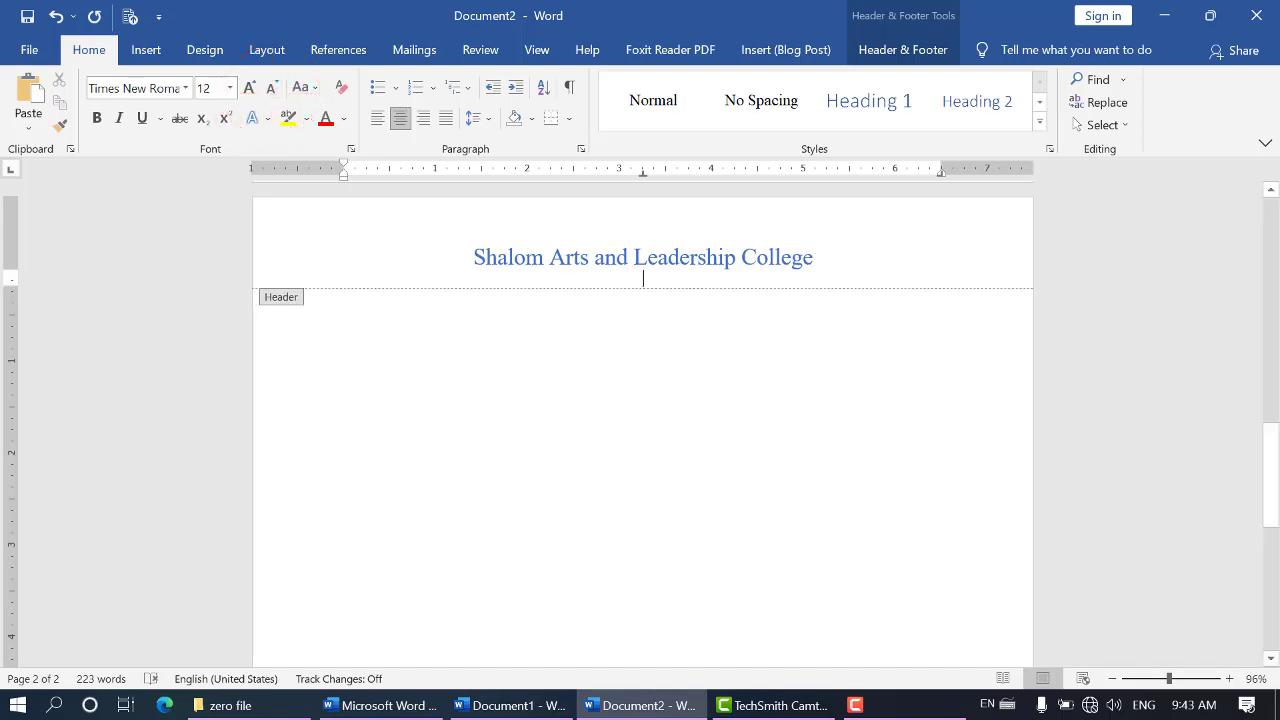
{"action": "type", "text": "xcellence and Intig"}
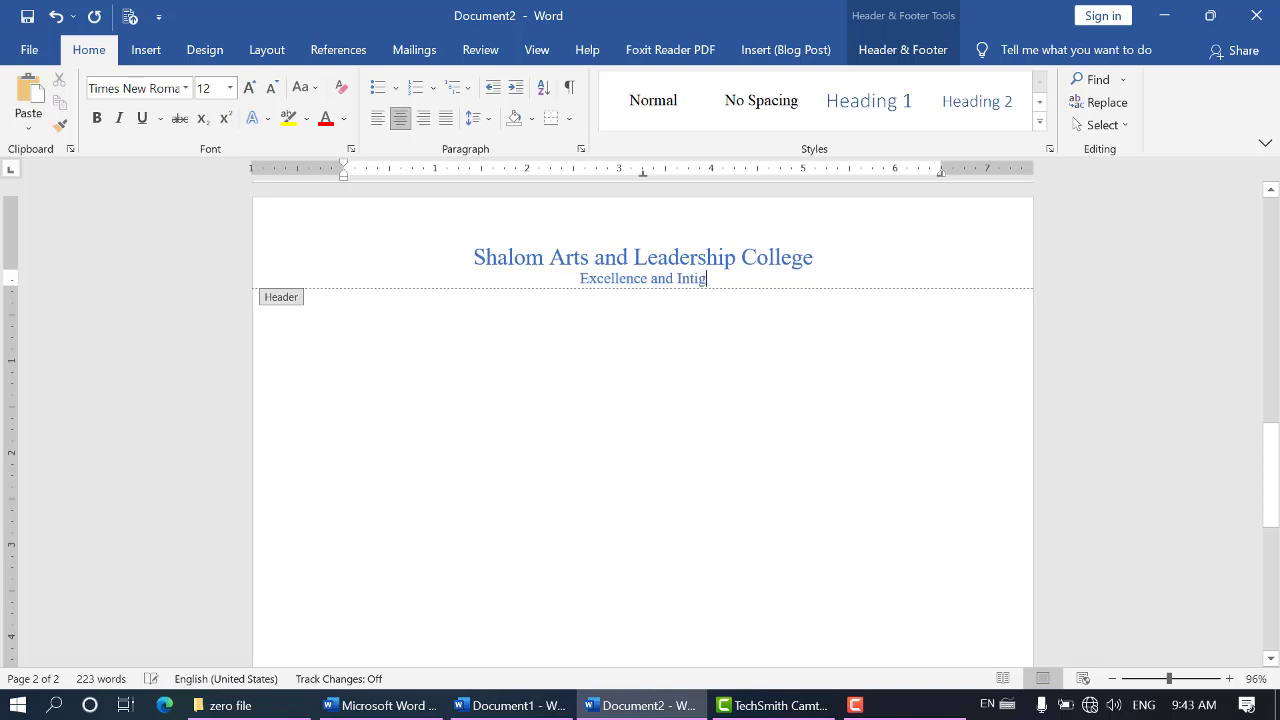
{"action": "type", "text": "rity"}
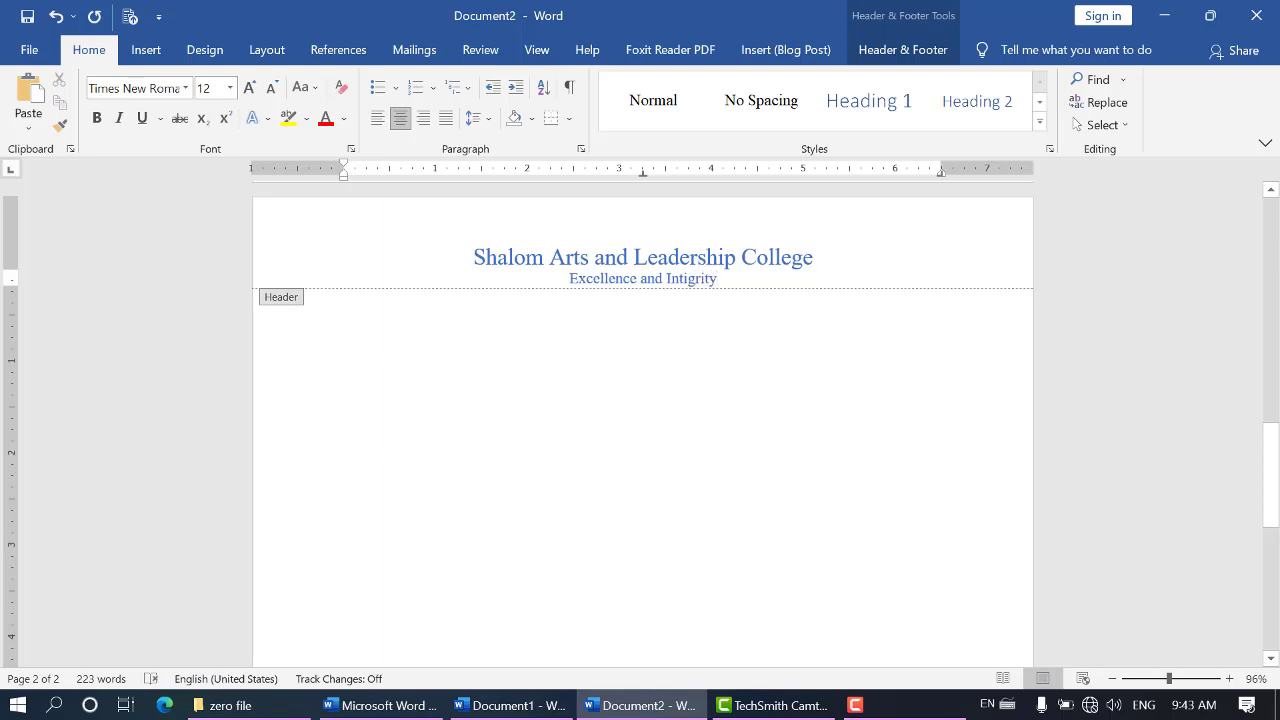
Correct the misspelled word in the header's second line to "Integrity" and add "SALC" as a third line
{"action": "key", "text": "Return"}
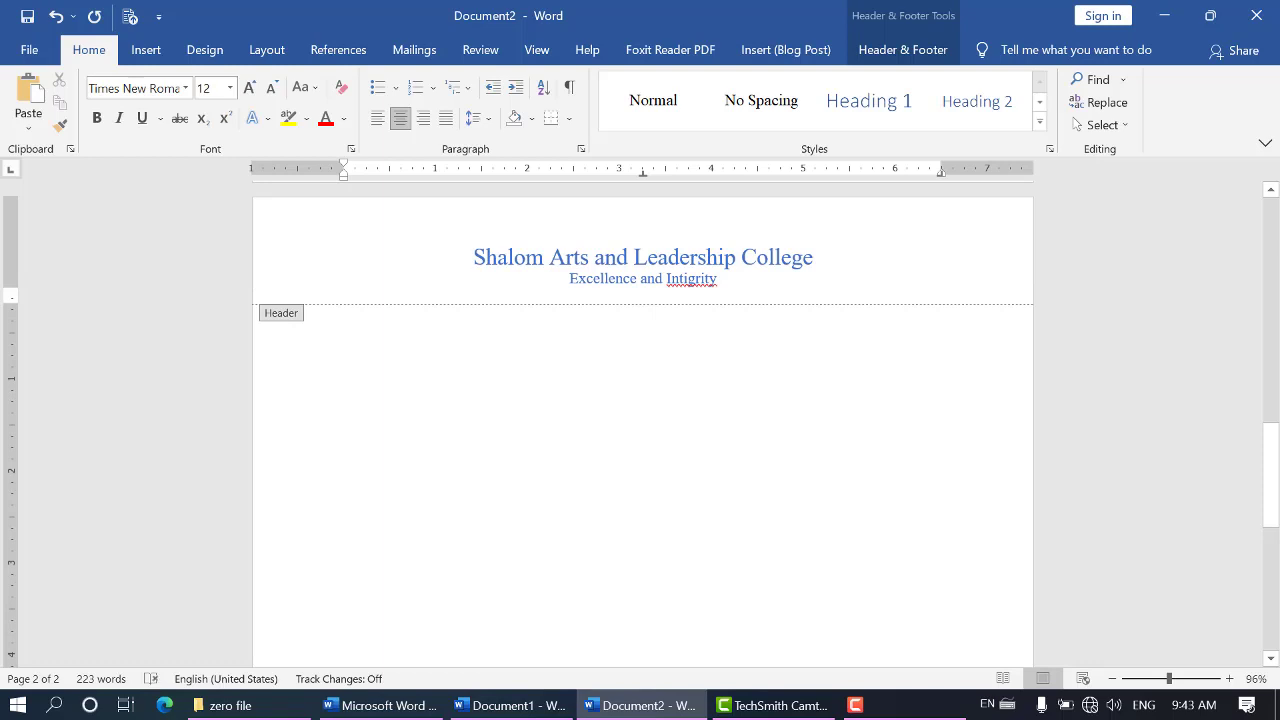
{"action": "right_click", "coordinate": [688, 280]}
{"action": "left_click", "coordinate": [682, 299]}
{"action": "left_click", "coordinate": [705, 291]}
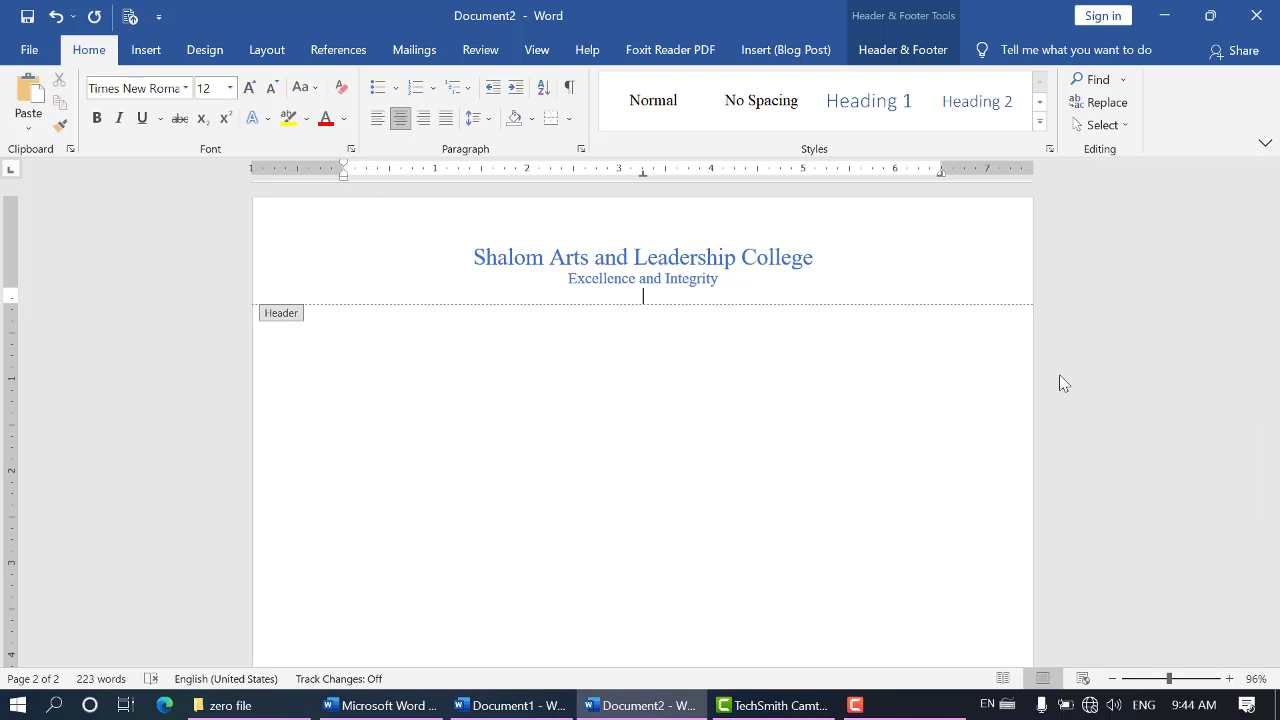
{"action": "type", "text": "SALC"}
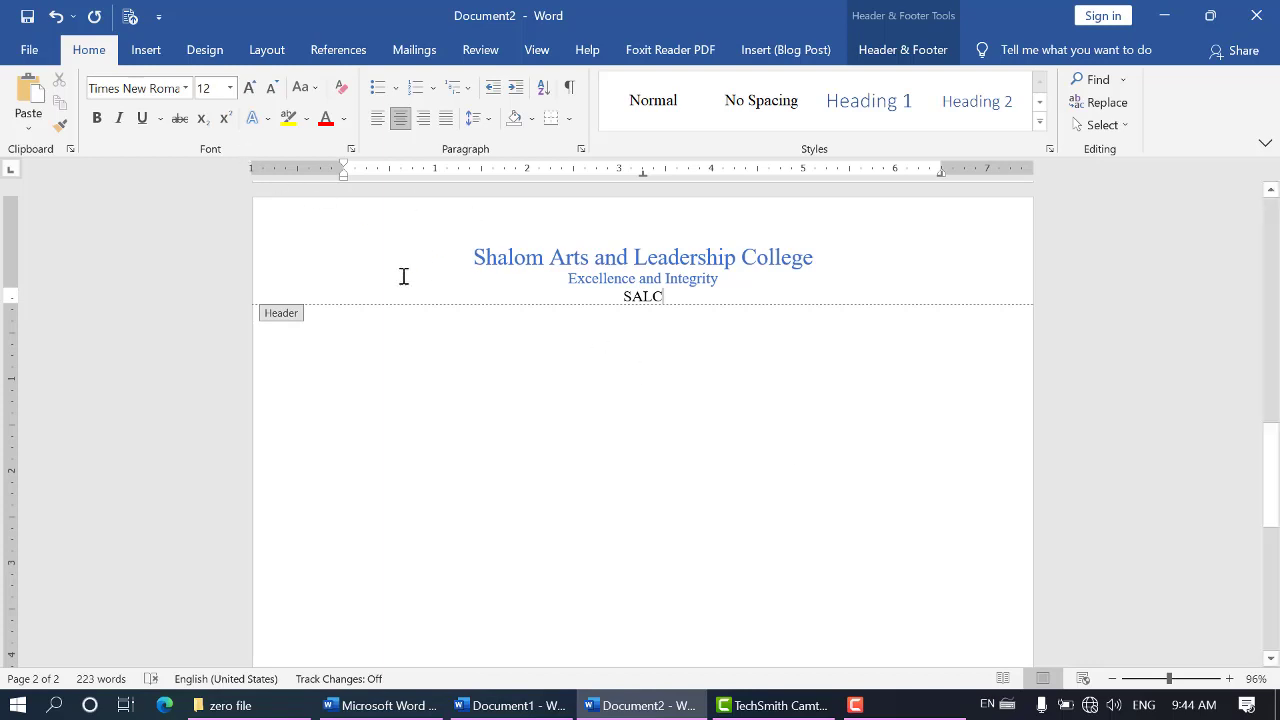
Open the footer for editing and delete the table holding its title and author fields
{"action": "left_click", "coordinate": [148, 55]}
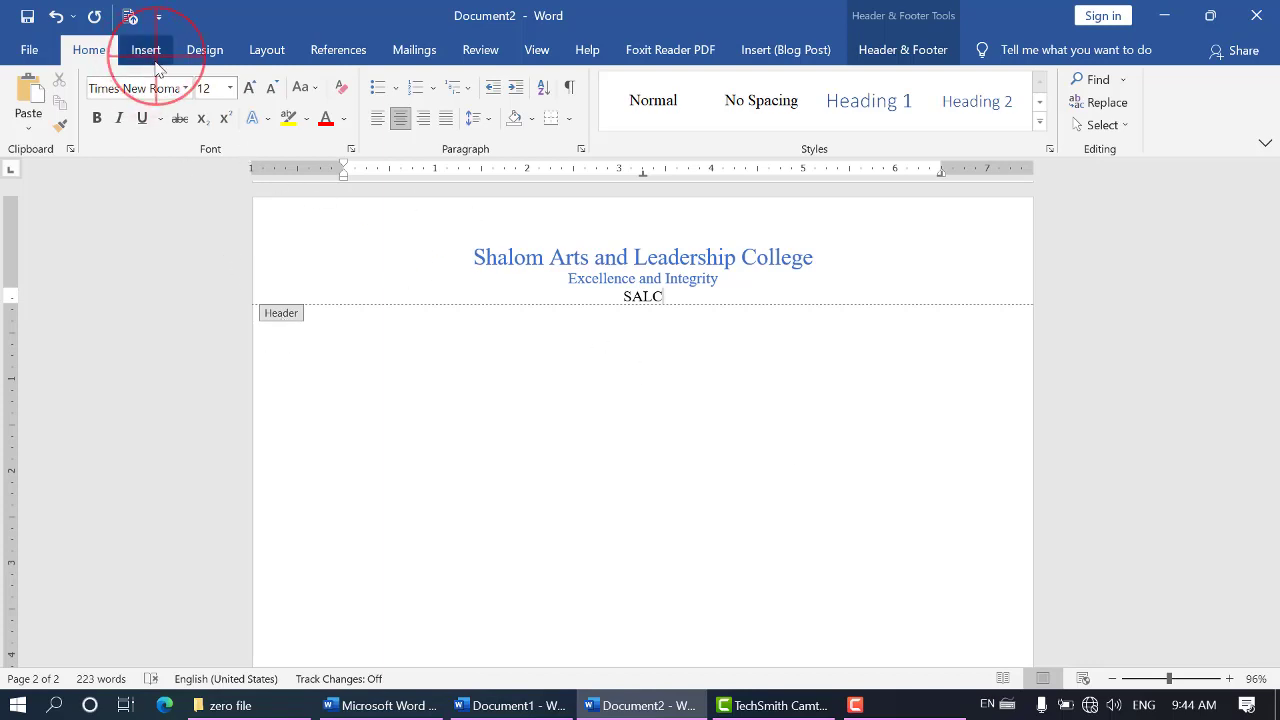
{"action": "left_click", "coordinate": [893, 102]}
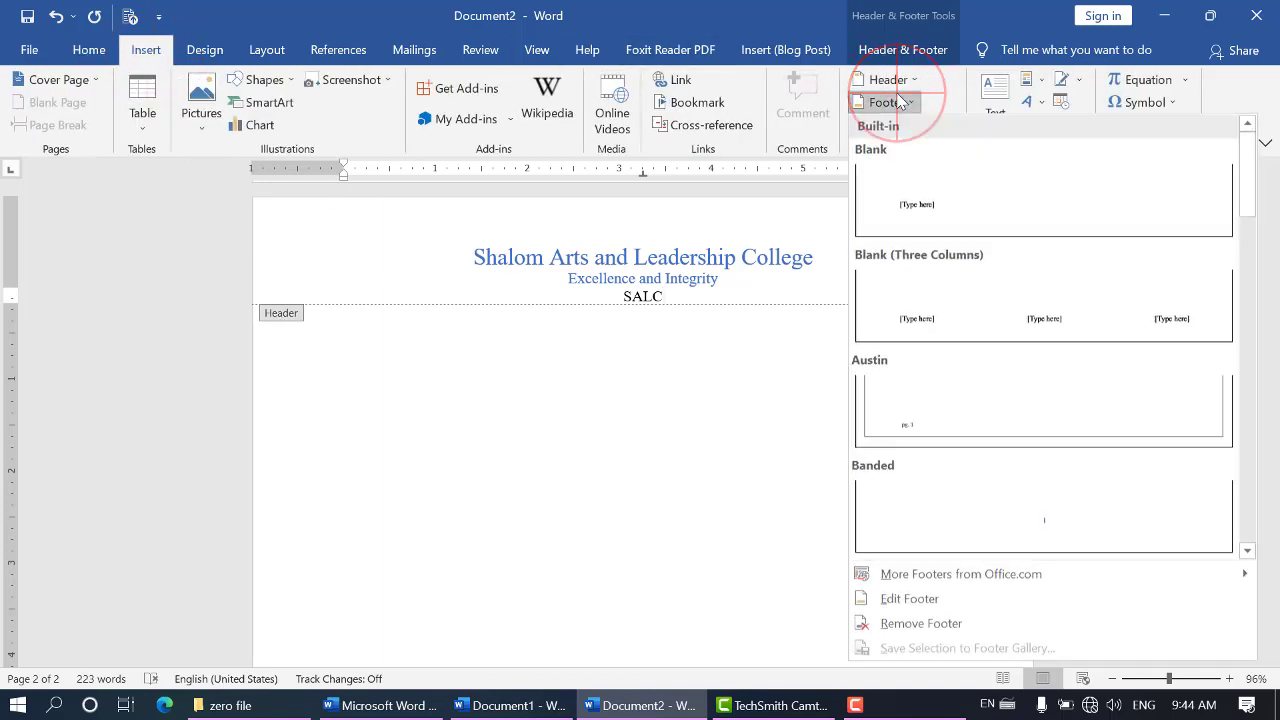
{"action": "left_click", "coordinate": [915, 599]}
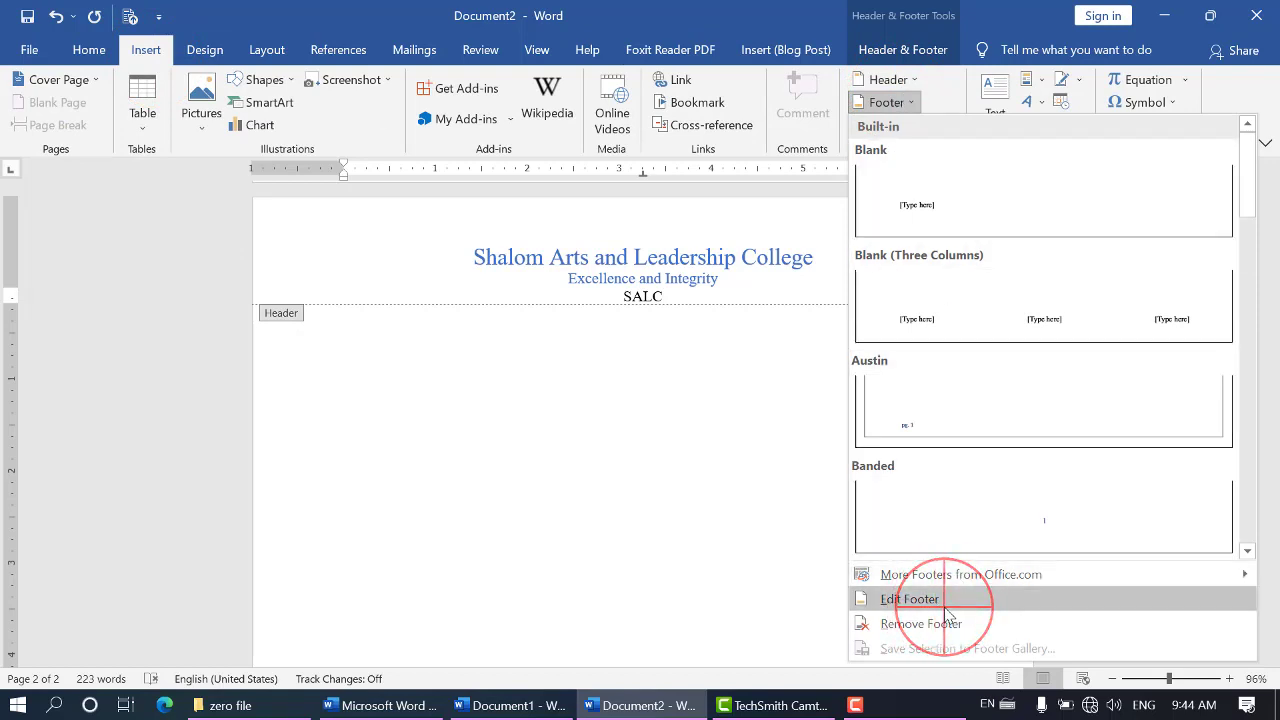
{"action": "left_click", "coordinate": [476, 595]}
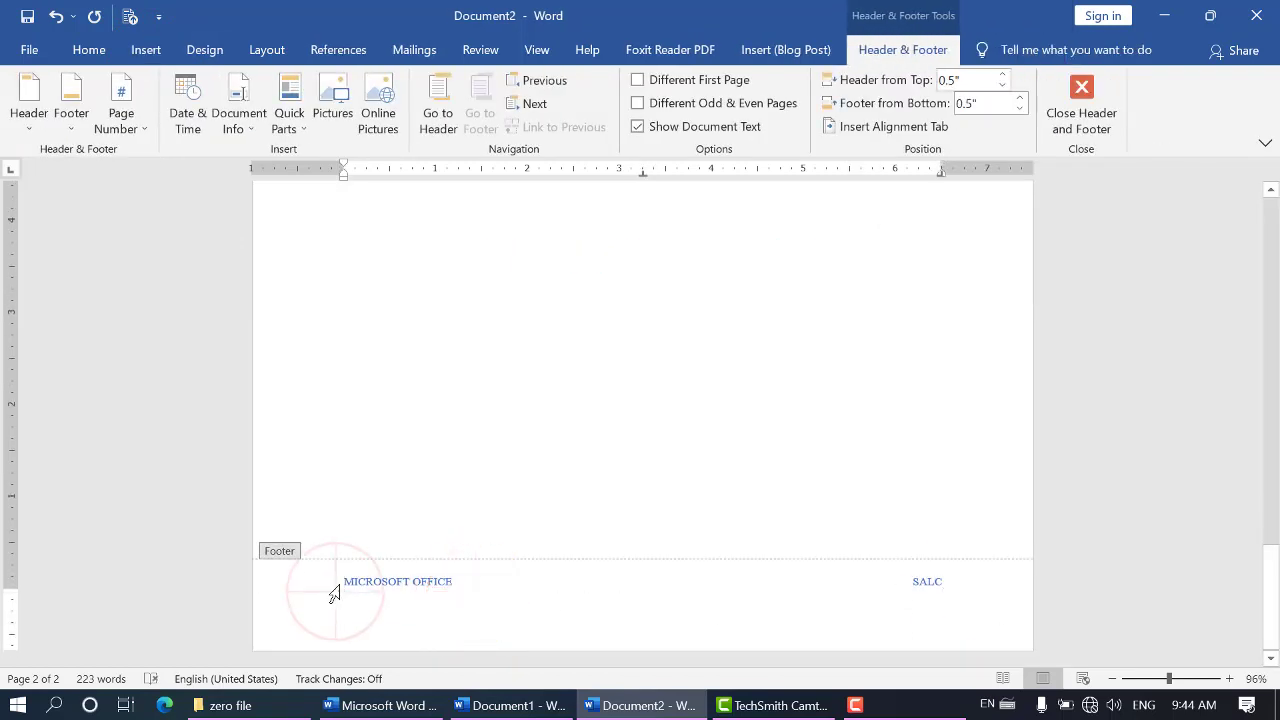
{"action": "left_click", "coordinate": [344, 578]}
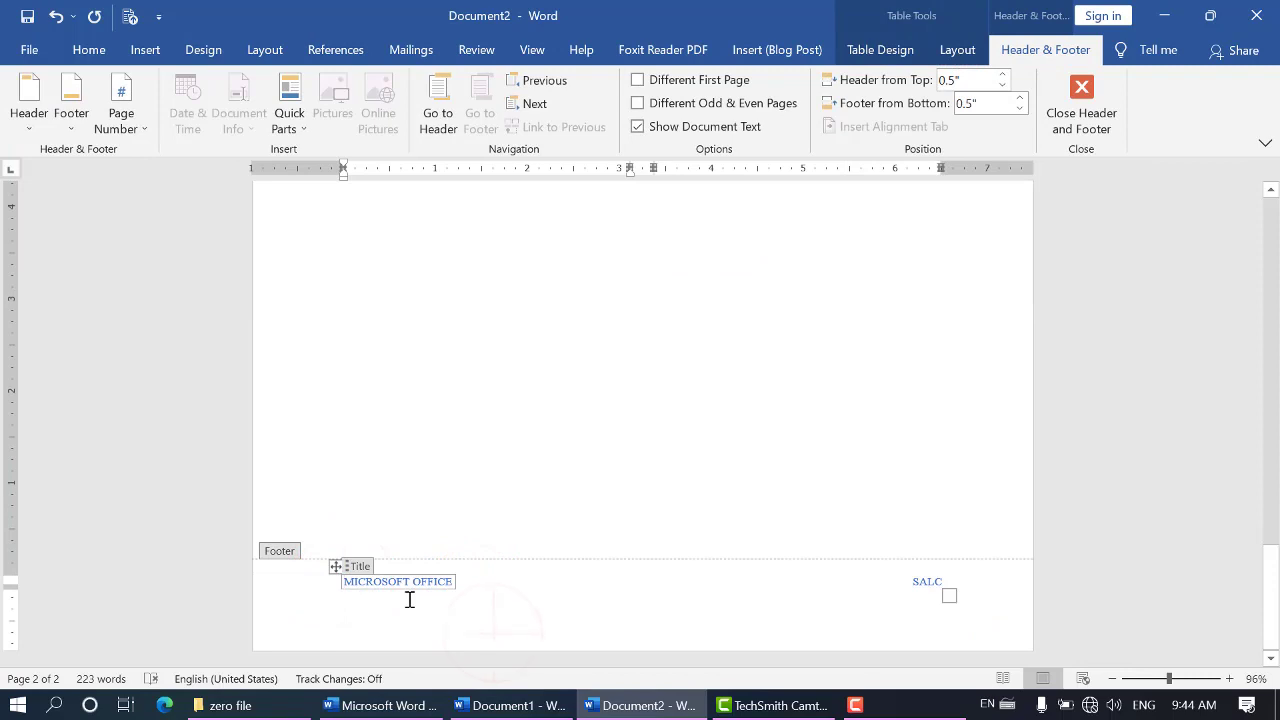
{"action": "left_click", "coordinate": [492, 619]}
{"action": "left_click", "coordinate": [203, 562]}
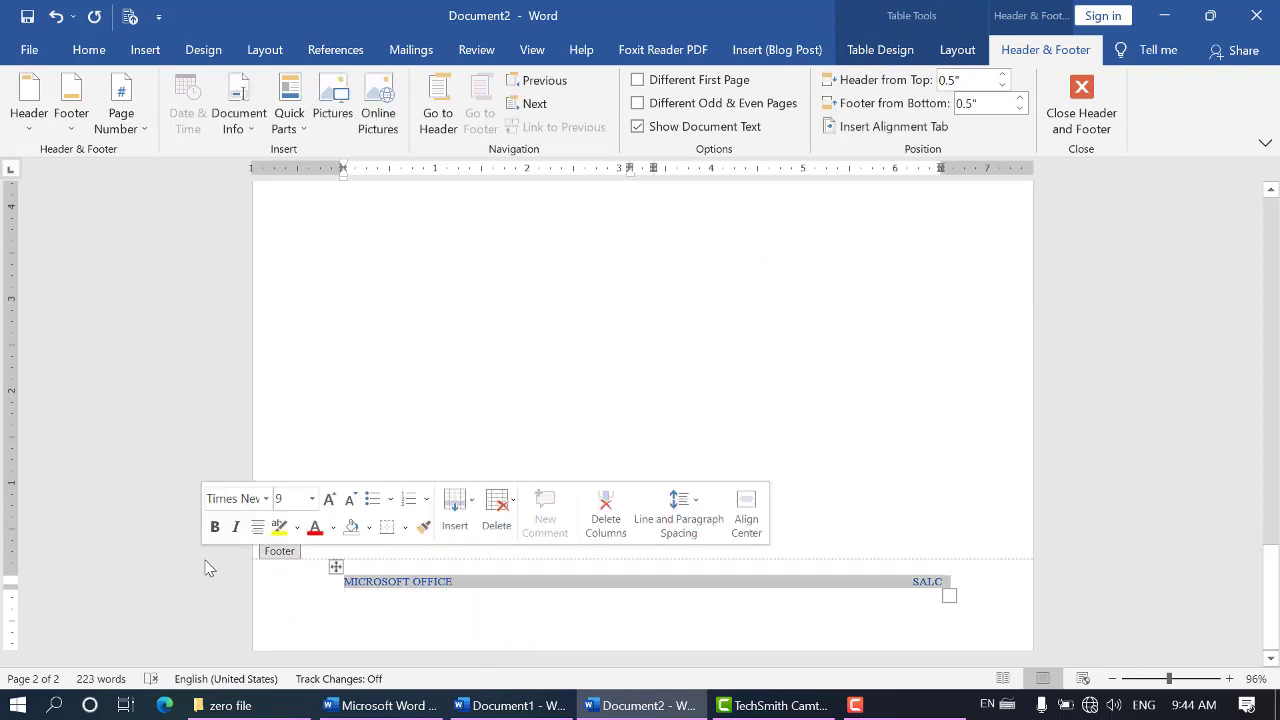
{"action": "key", "text": "Delete"}
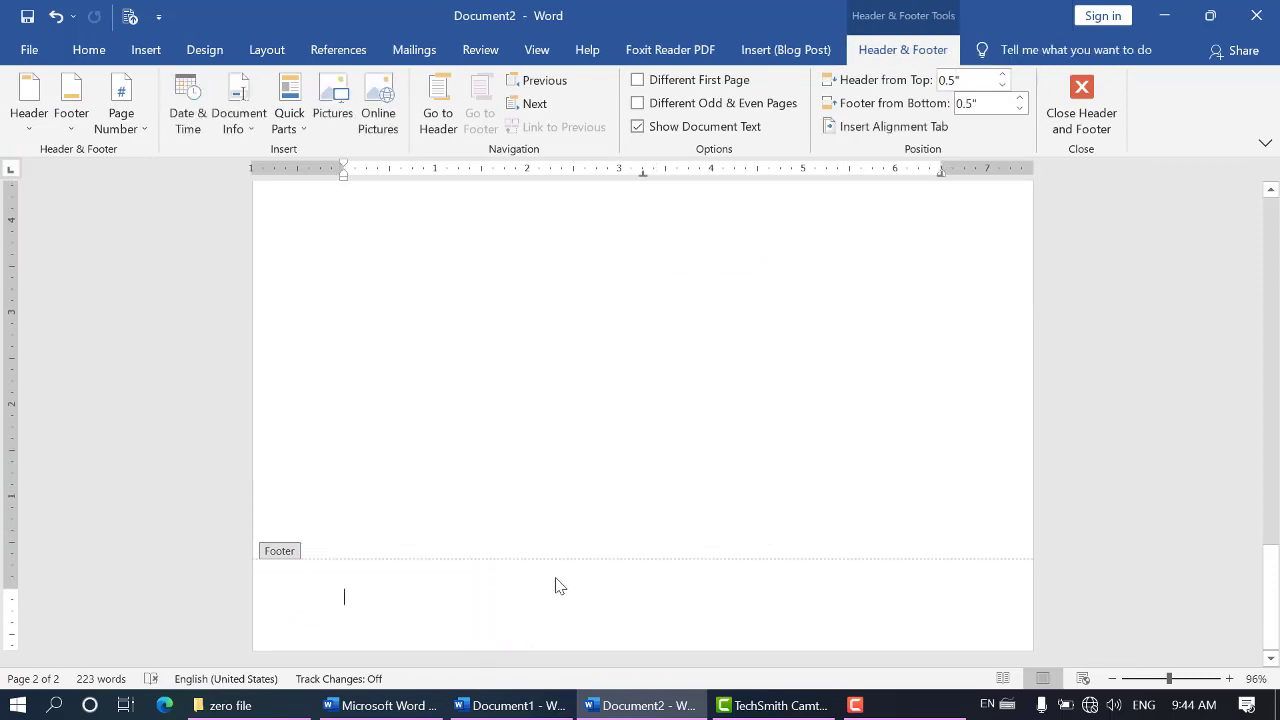
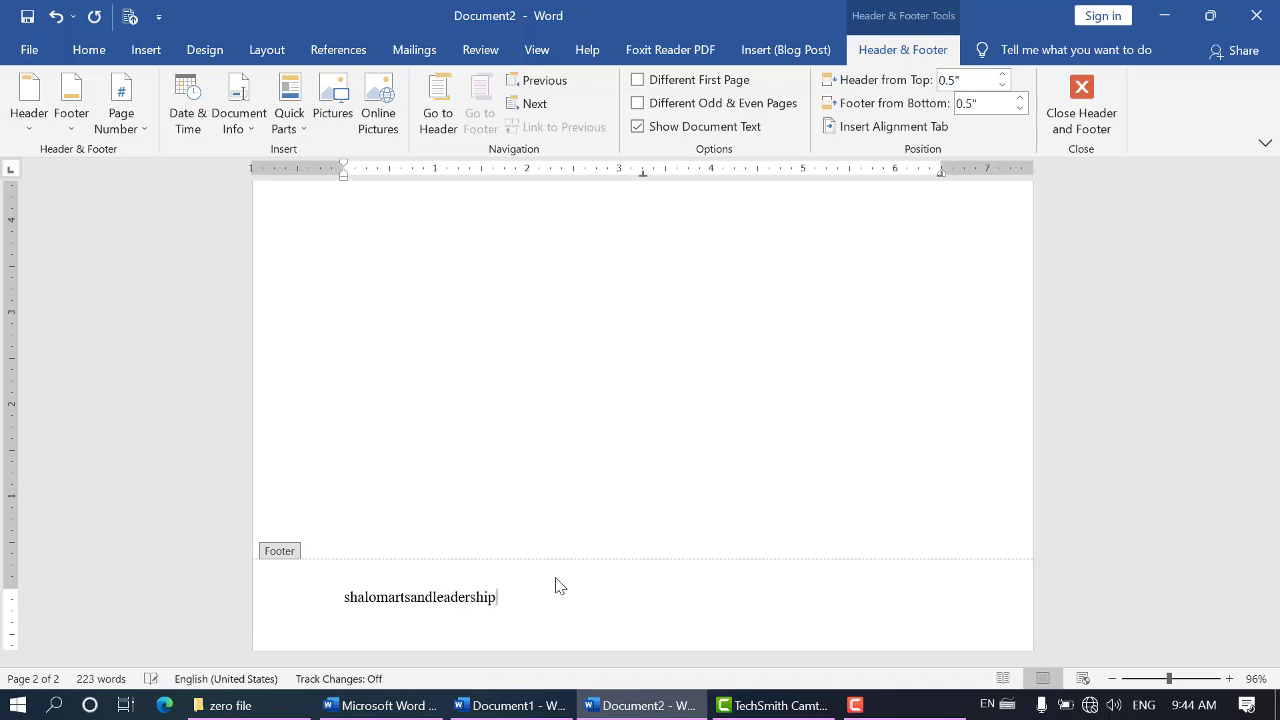
Enter the college's e-mail address as the first line of the footer
{"action": "key", "text": "Return"}
{"action": "type", "text": "w"}
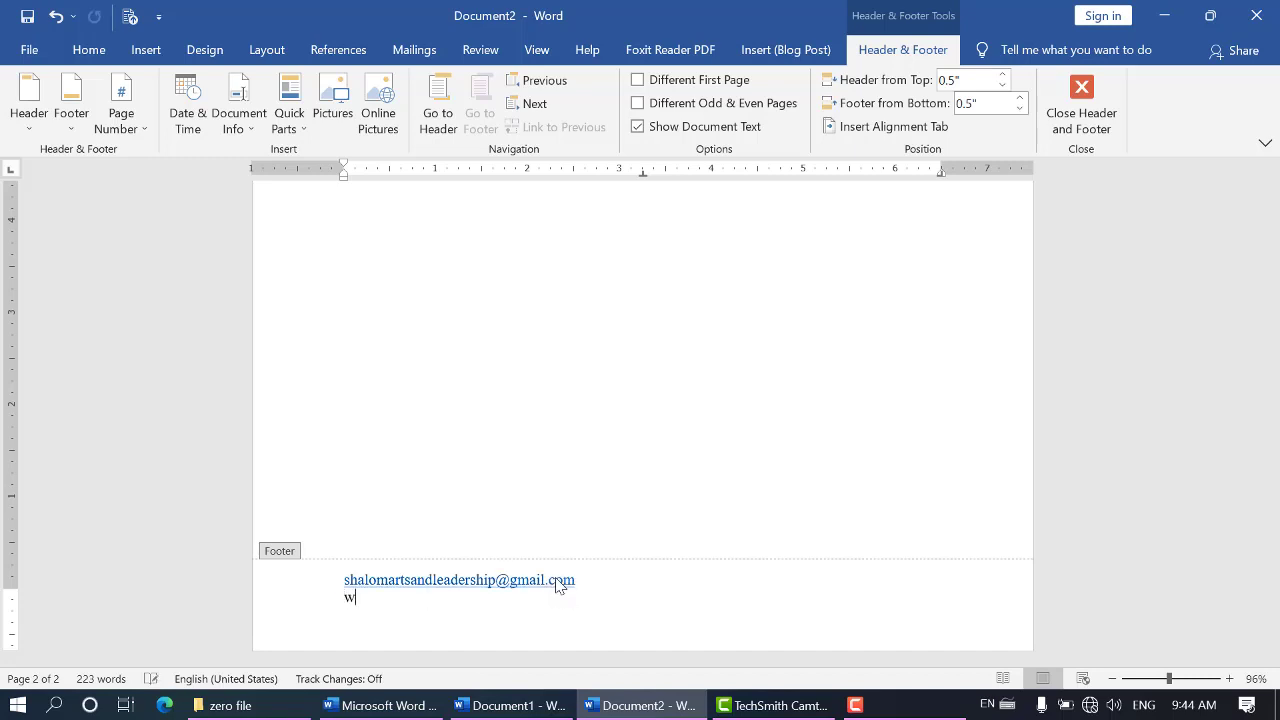
{"action": "type", "text": "ww.facebook.com/"}
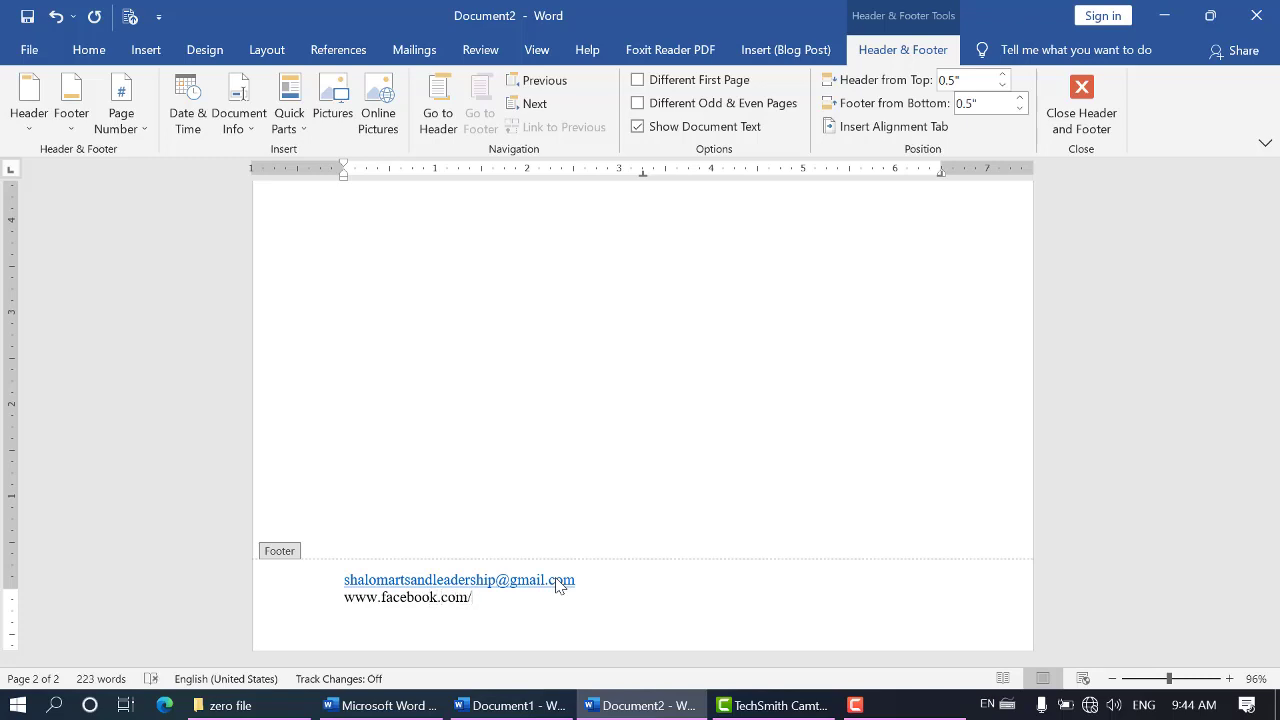
{"action": "type", "text": "SALC.LMC"}
{"action": "key", "text": "Return"}
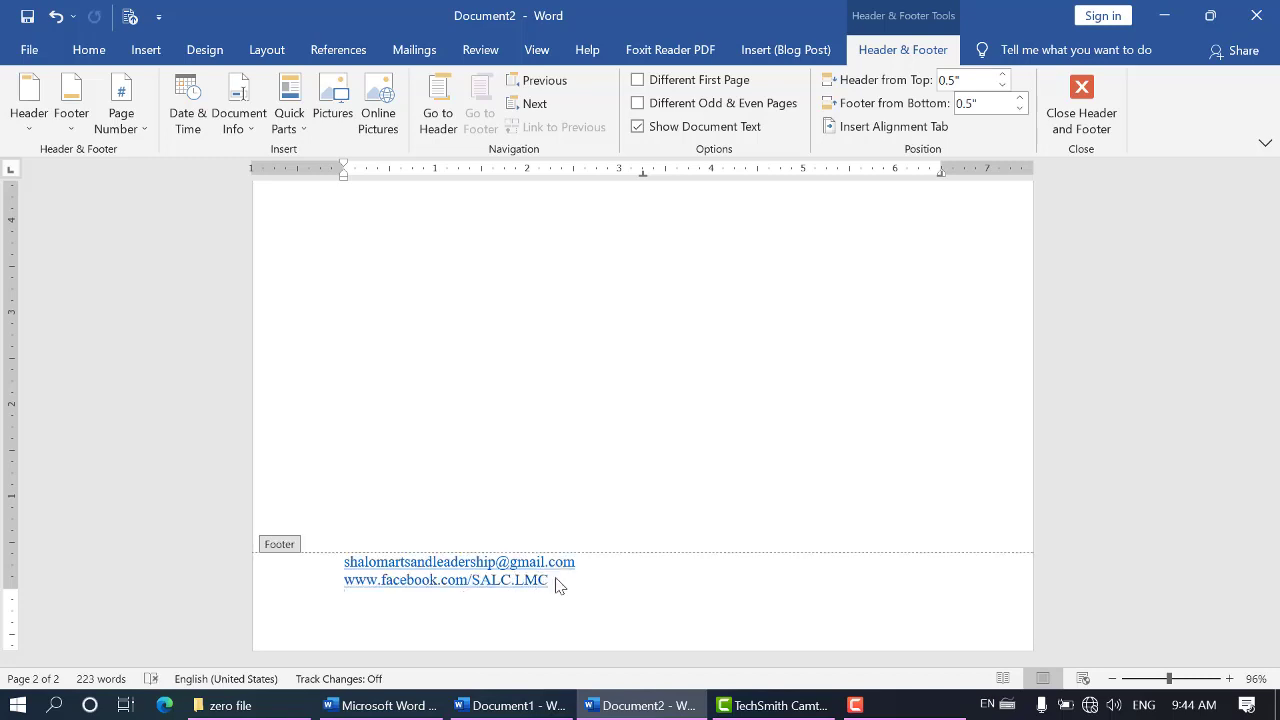
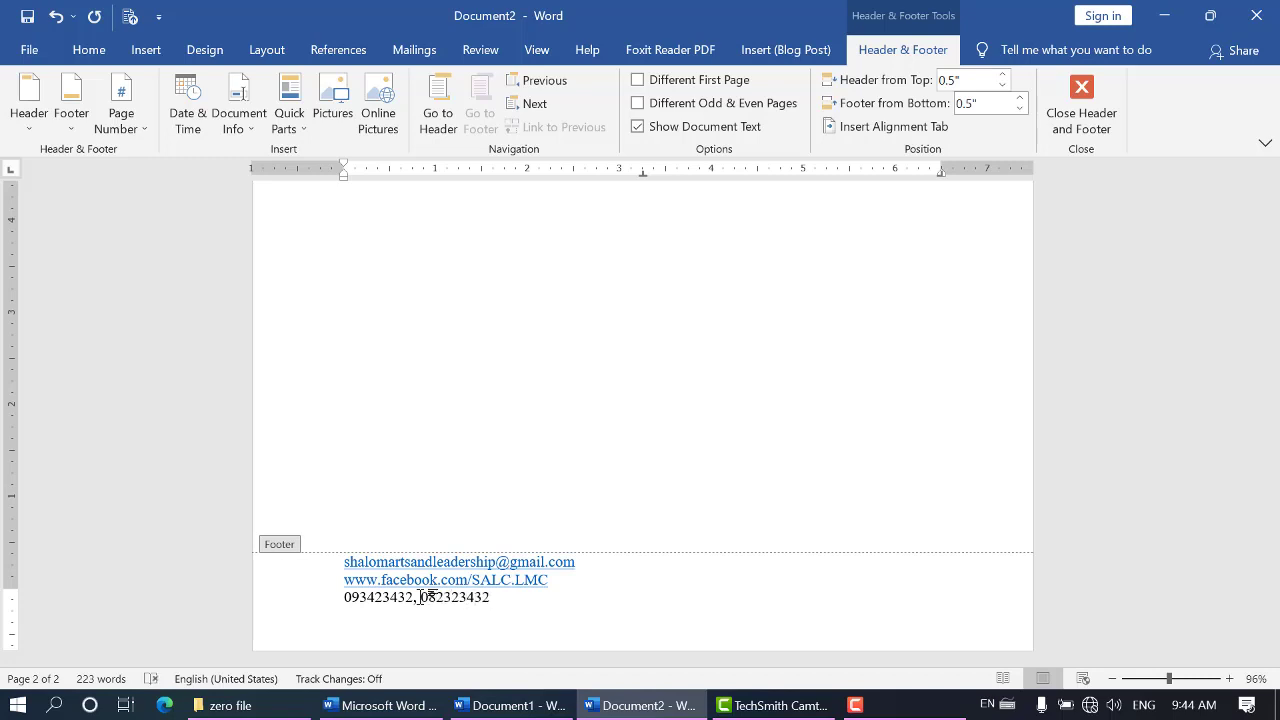
Center the three contact lines in the footer and return to editing the letter's body
{"action": "left_click_drag", "start_coordinate": [492, 597], "coordinate": [318, 570]}
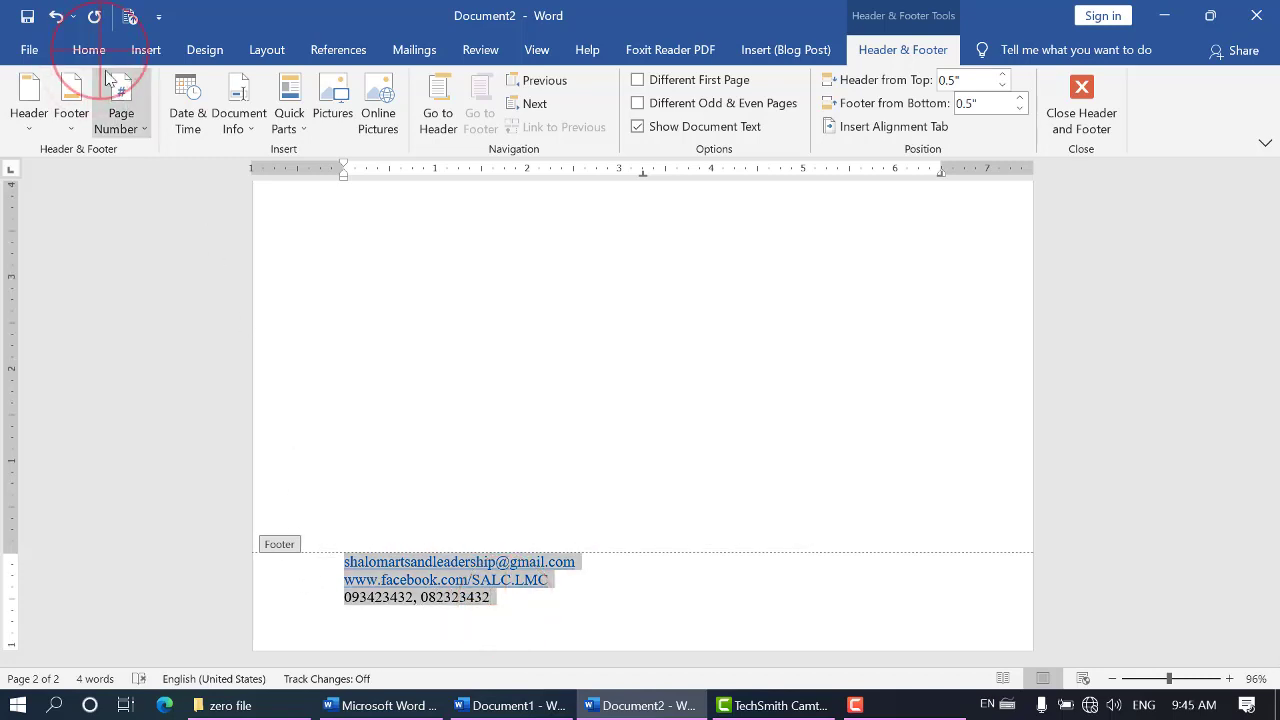
{"action": "left_click", "coordinate": [88, 50]}
{"action": "left_click", "coordinate": [400, 118]}
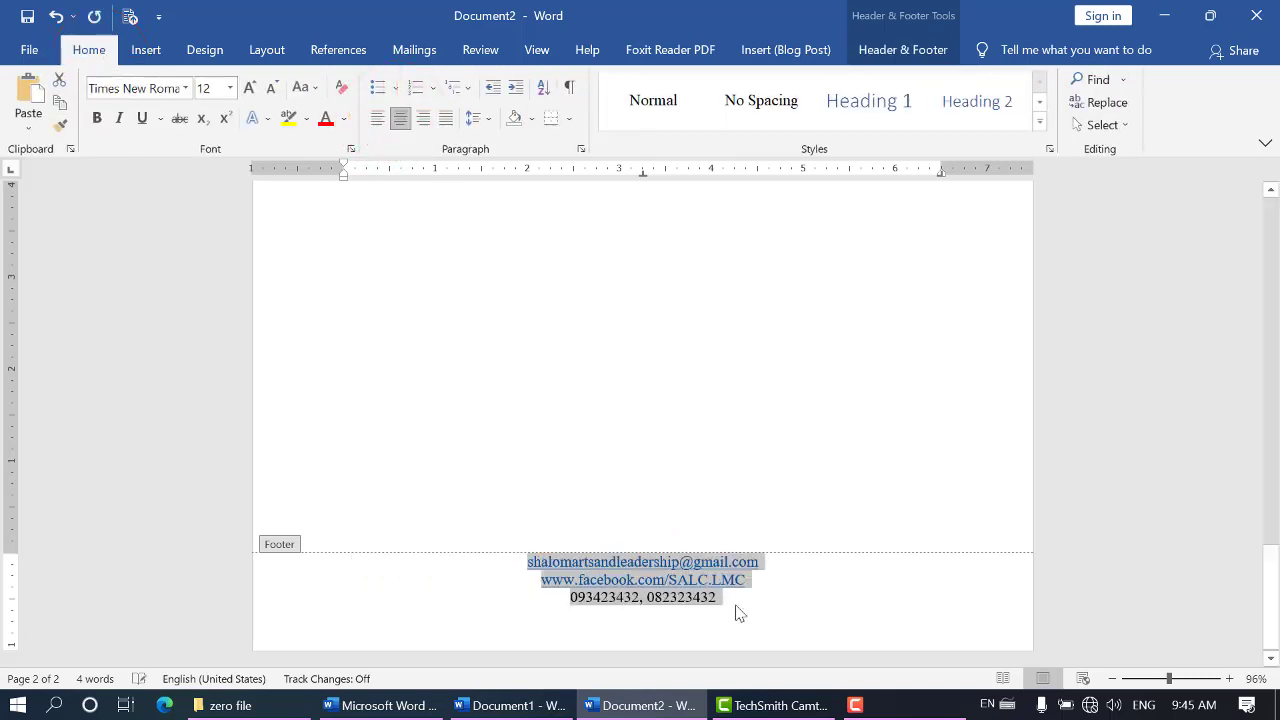
{"action": "left_click", "coordinate": [751, 607]}
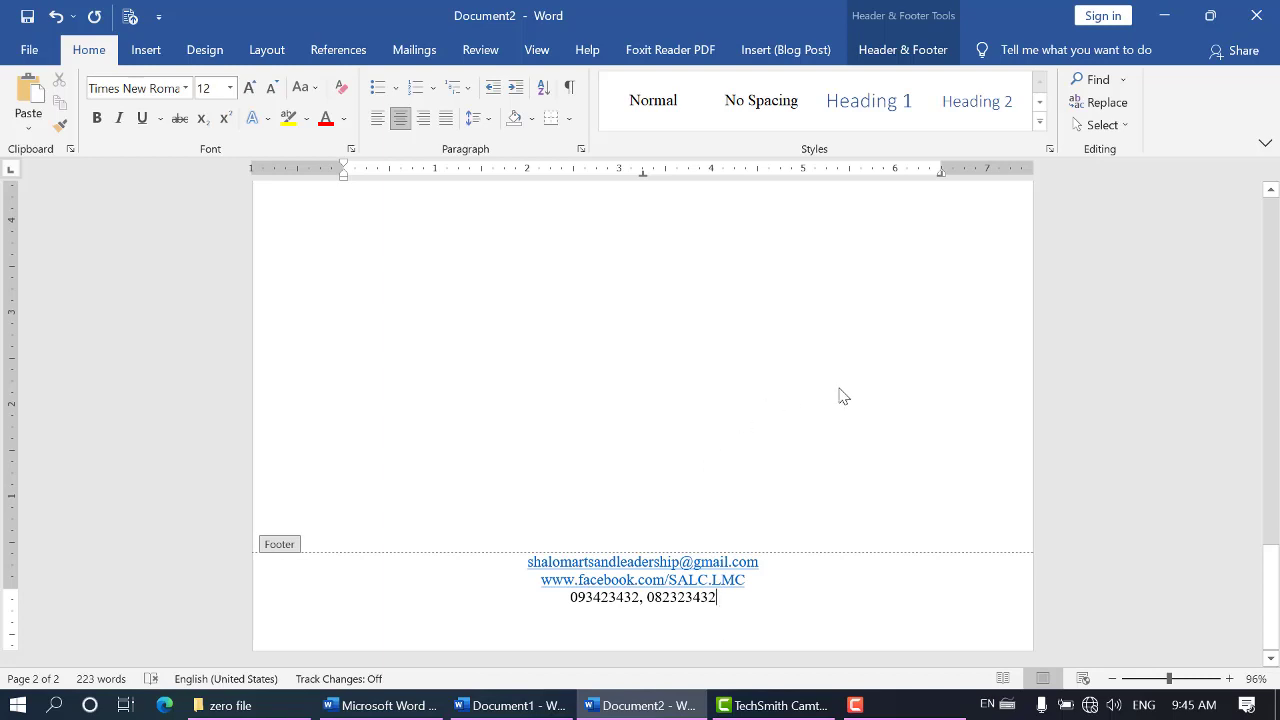
{"action": "scroll", "coordinate": [668, 502], "scroll_direction": "up", "scroll_amount": 10}
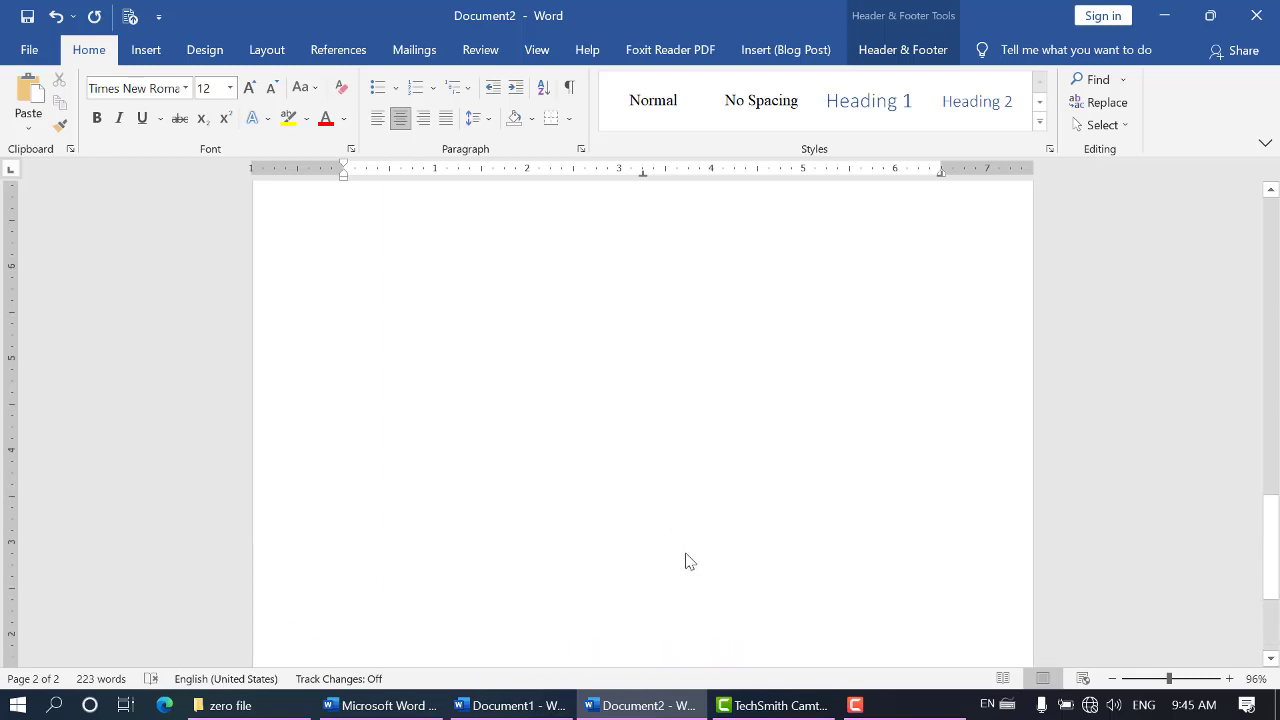
{"action": "scroll", "coordinate": [650, 537], "scroll_direction": "down", "scroll_amount": 4}
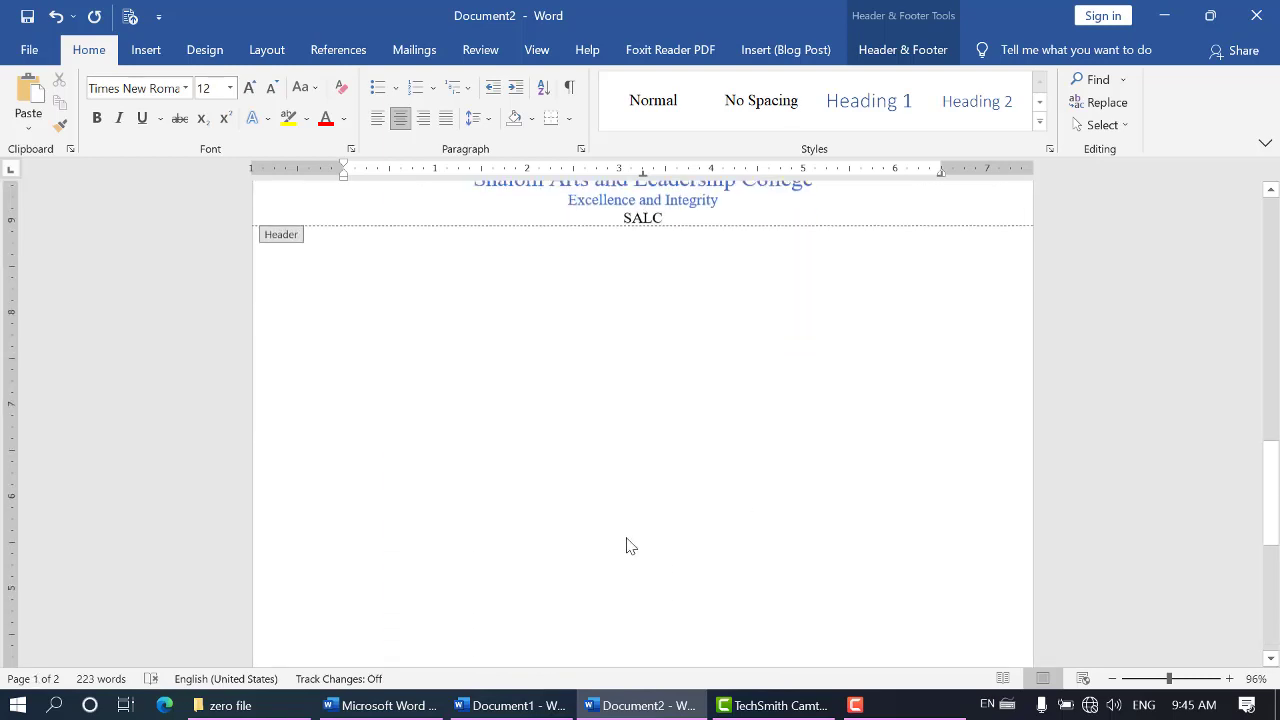
{"action": "scroll", "coordinate": [590, 508], "scroll_direction": "up", "scroll_amount": 8}
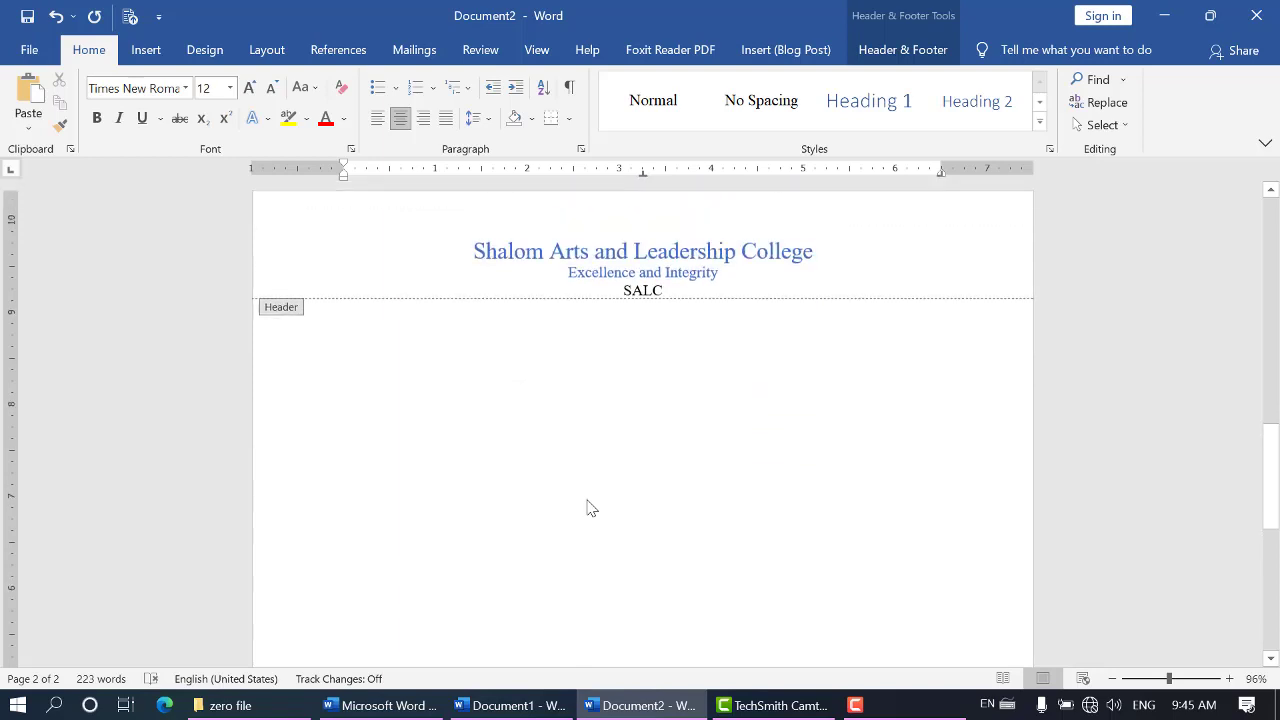
{"action": "scroll", "coordinate": [591, 508], "scroll_direction": "up", "scroll_amount": 3}
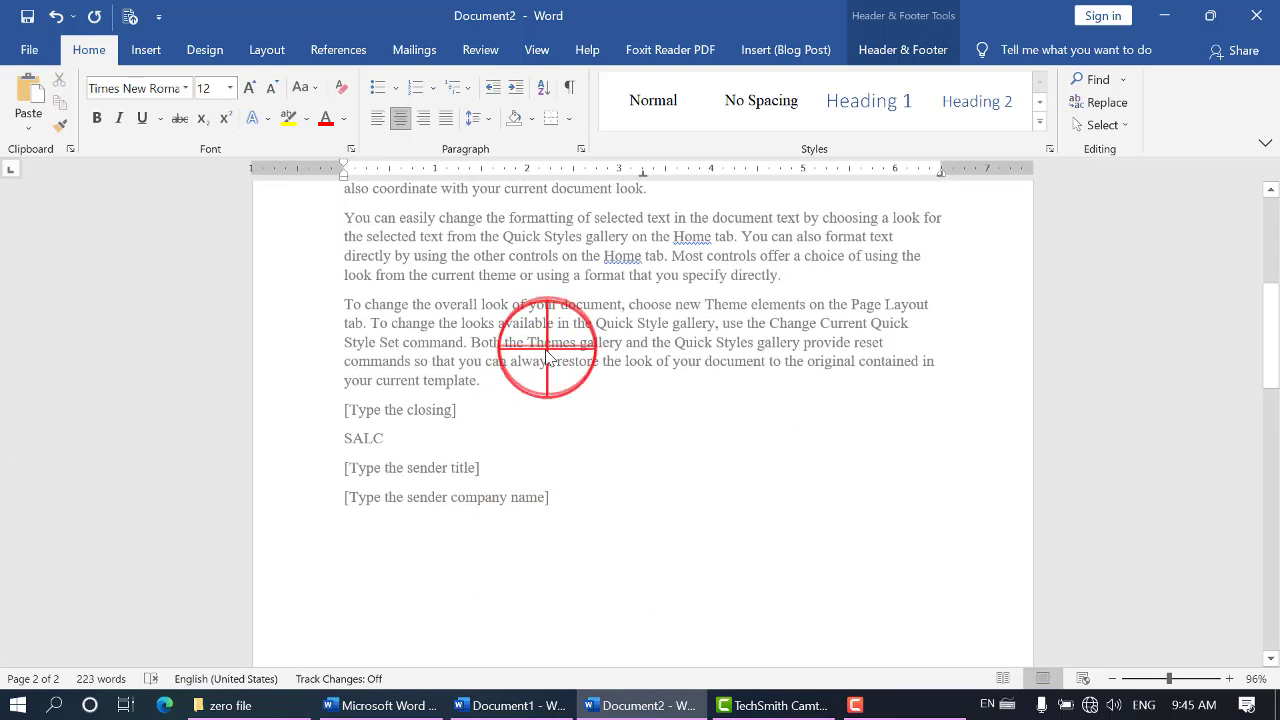
{"action": "double_click", "coordinate": [534, 323]}
Examine how the custom header and footer appear on both pages of the letter
{"action": "scroll", "coordinate": [571, 409], "scroll_direction": "down", "scroll_amount": 4}
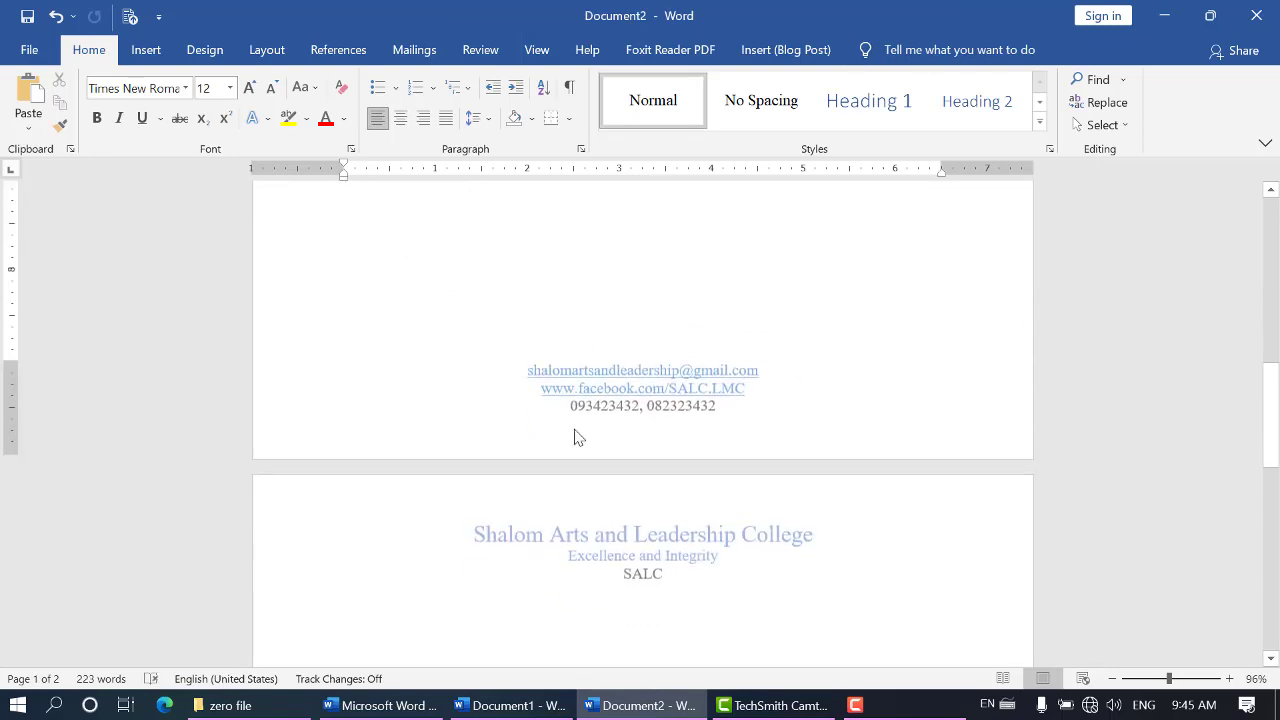
{"action": "scroll", "coordinate": [575, 435], "scroll_direction": "up", "scroll_amount": 3}
{"action": "scroll", "coordinate": [575, 430], "scroll_direction": "up", "scroll_amount": 8}
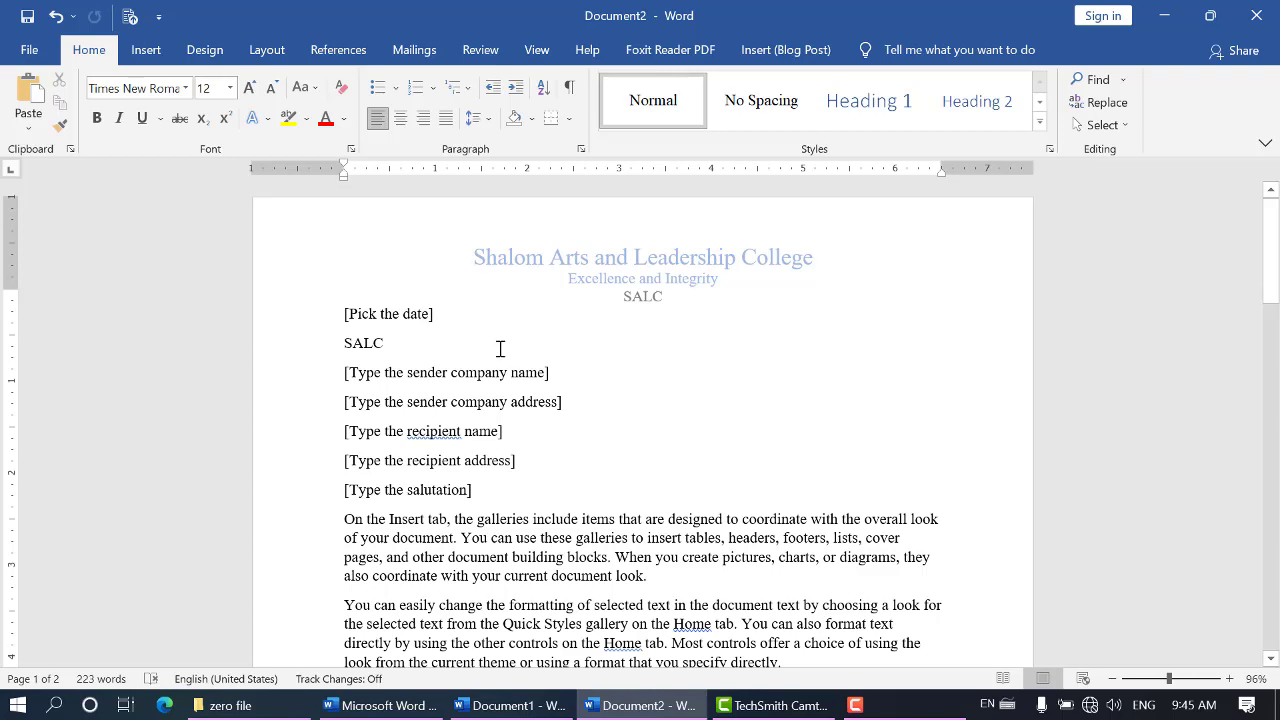
{"action": "scroll", "coordinate": [498, 345], "scroll_direction": "down", "scroll_amount": 15}
{"action": "scroll", "coordinate": [505, 370], "scroll_direction": "down", "scroll_amount": 10}
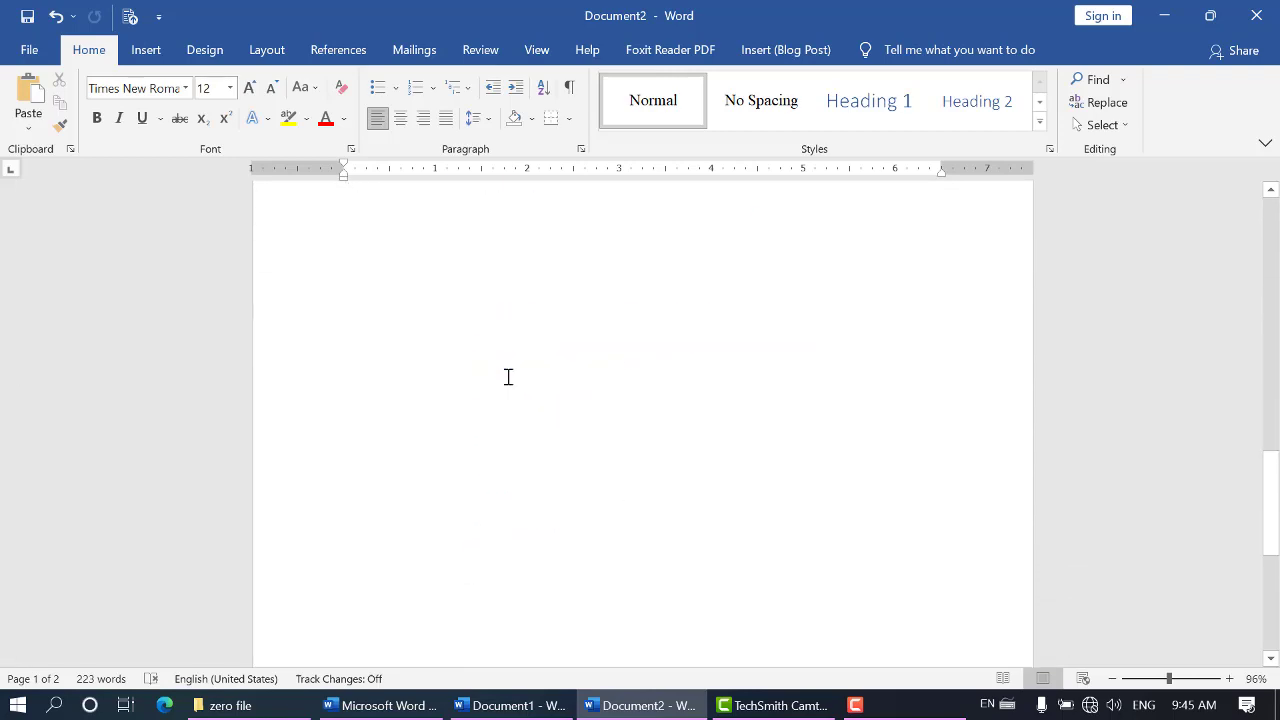
{"action": "scroll", "coordinate": [513, 383], "scroll_direction": "up", "scroll_amount": 3}
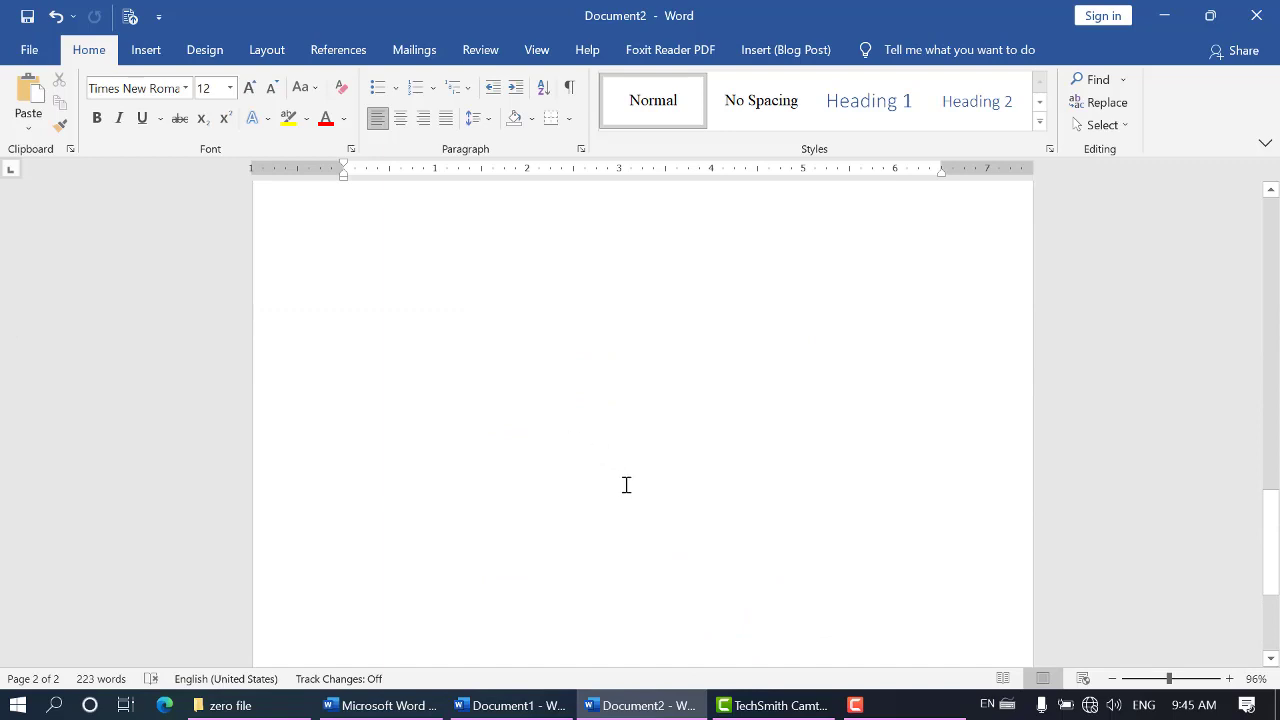
{"action": "scroll", "coordinate": [627, 482], "scroll_direction": "up", "scroll_amount": 5}
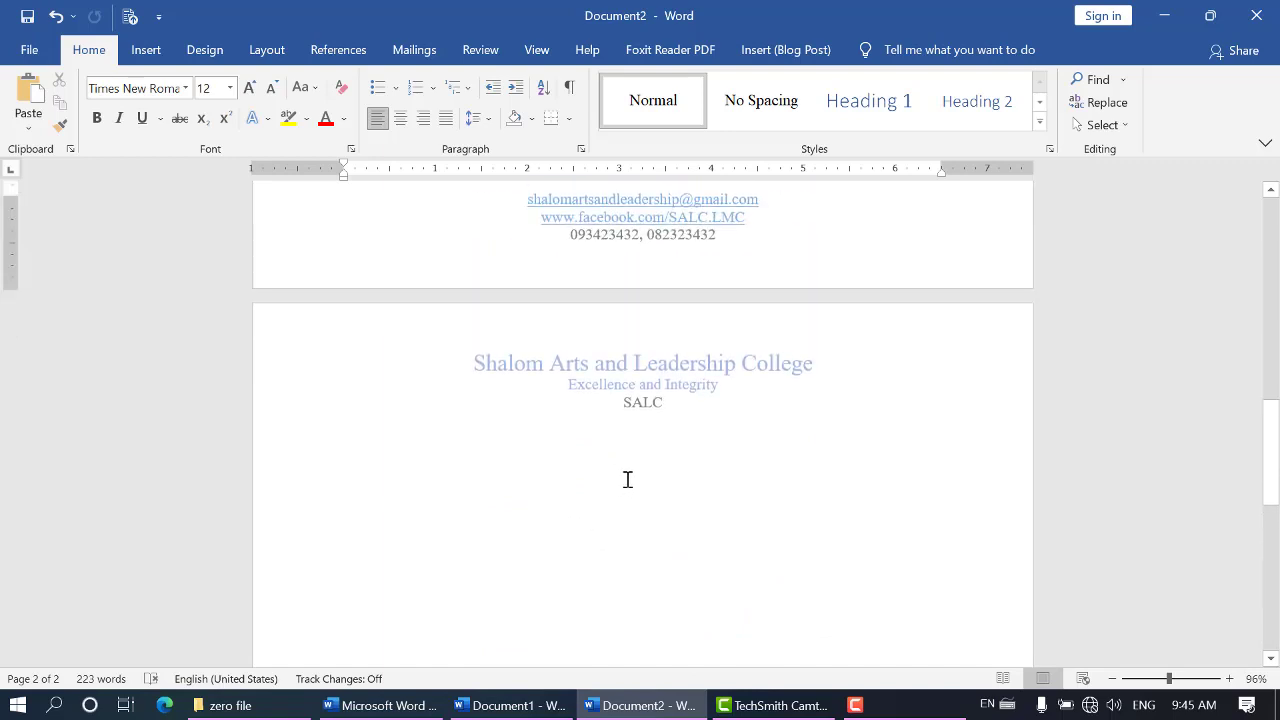
{"action": "scroll", "coordinate": [627, 481], "scroll_direction": "up", "scroll_amount": 5}
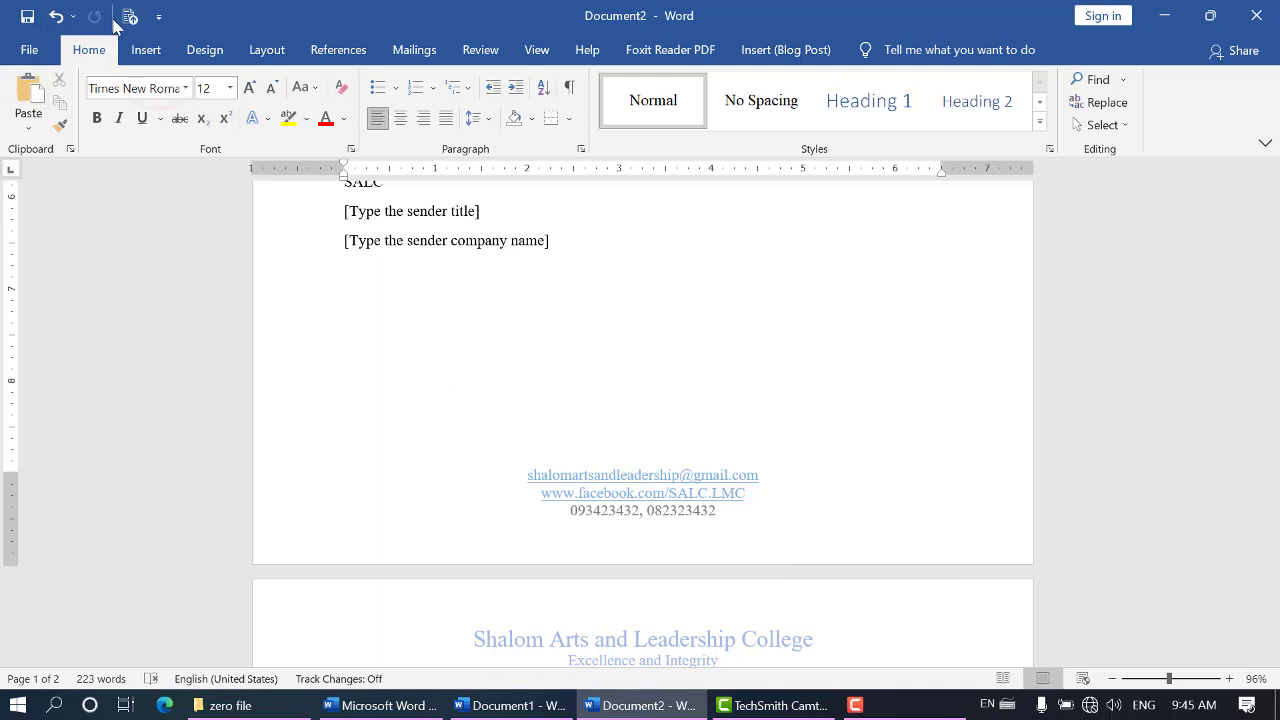
Look through the built-in header designs and the options for editing or removing the header
{"action": "left_click", "coordinate": [165, 49]}
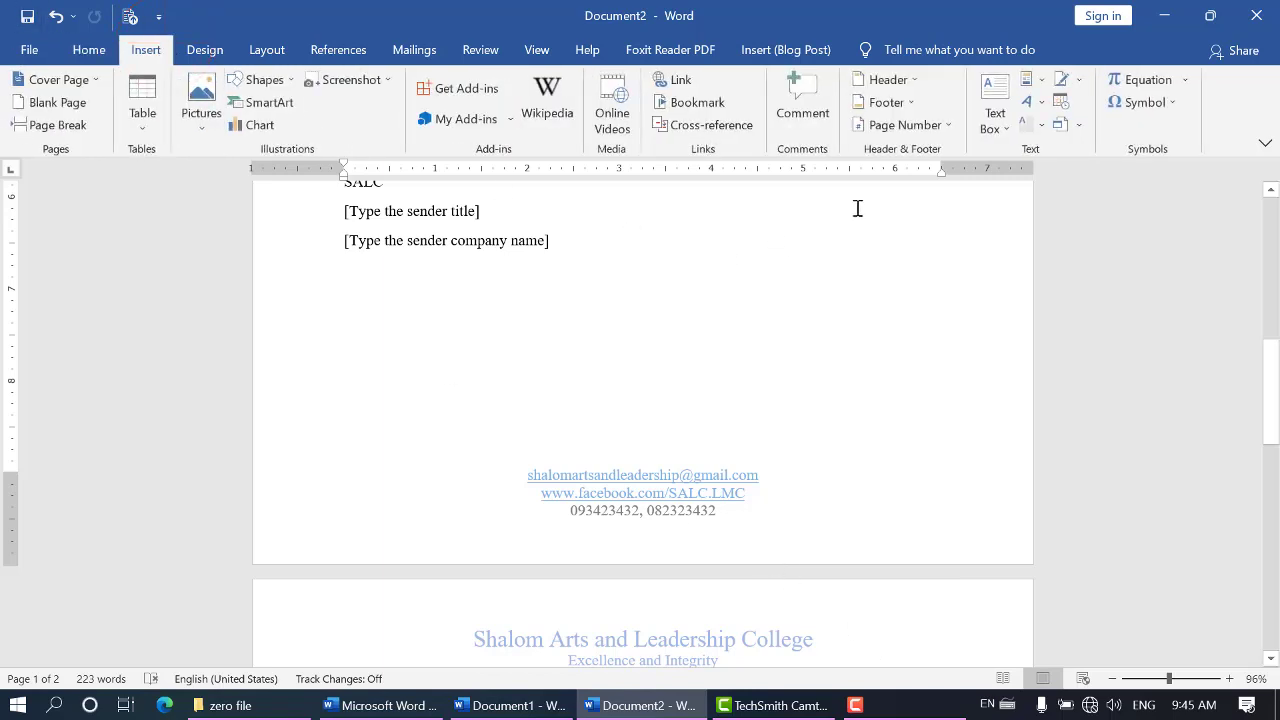
{"action": "left_click", "coordinate": [918, 74]}
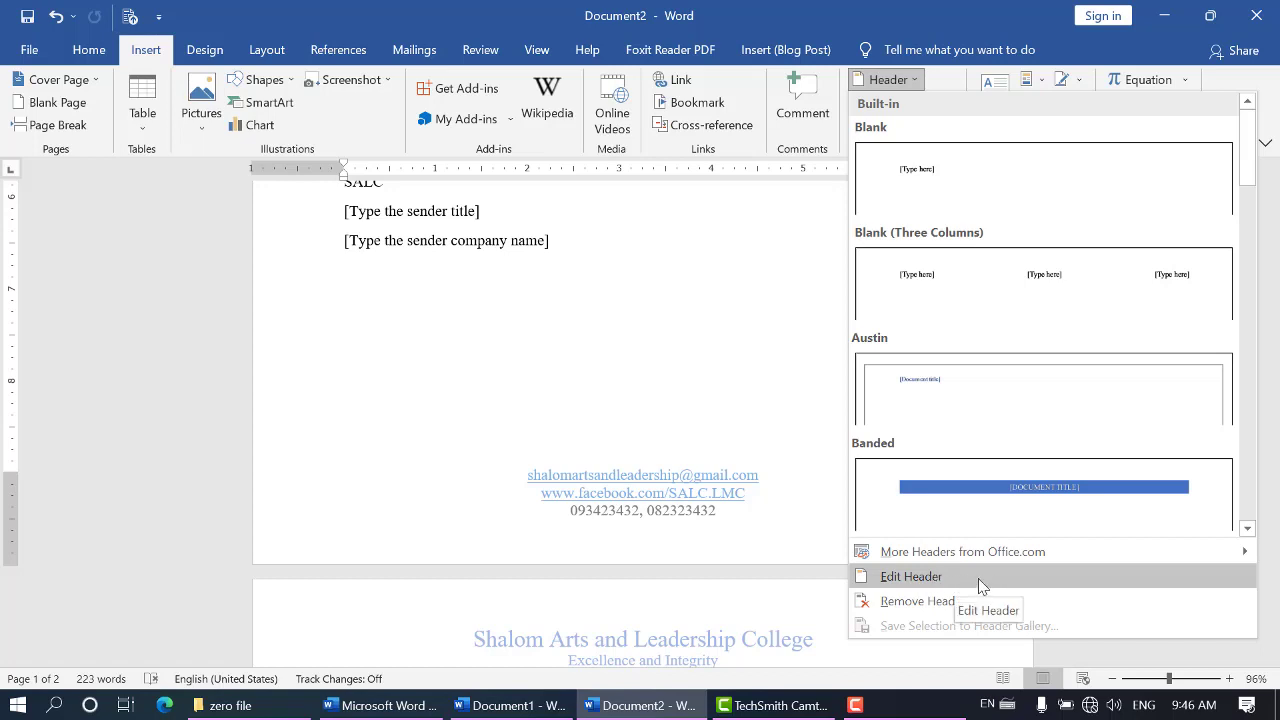
{"action": "left_click", "coordinate": [920, 80]}
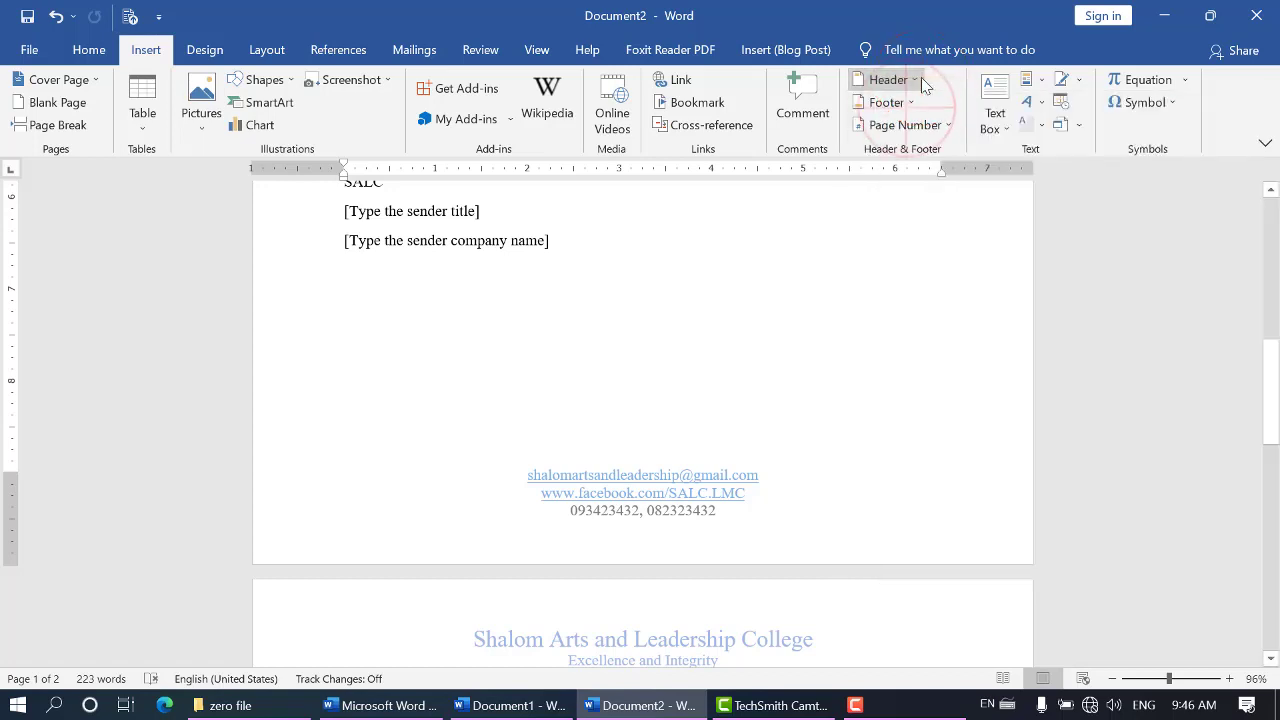
Remove the footer from the letter and undo the removal
{"action": "left_click", "coordinate": [918, 103]}
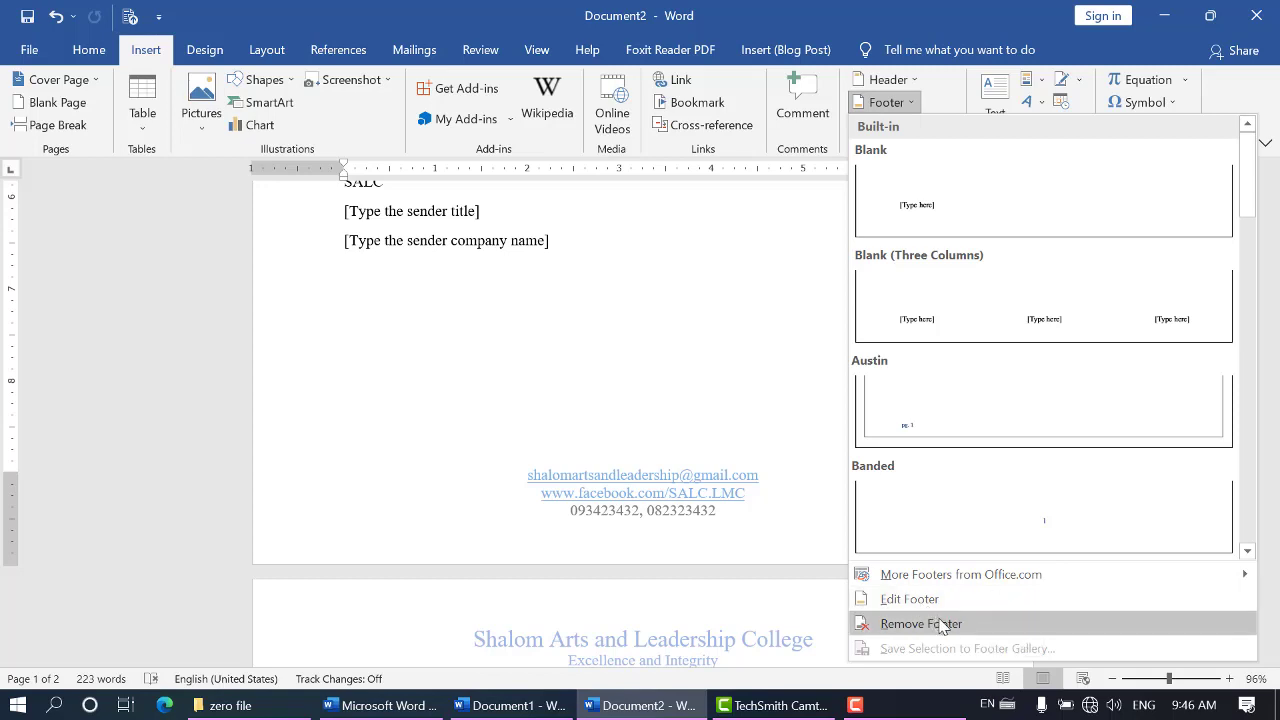
{"action": "left_click", "coordinate": [1004, 634]}
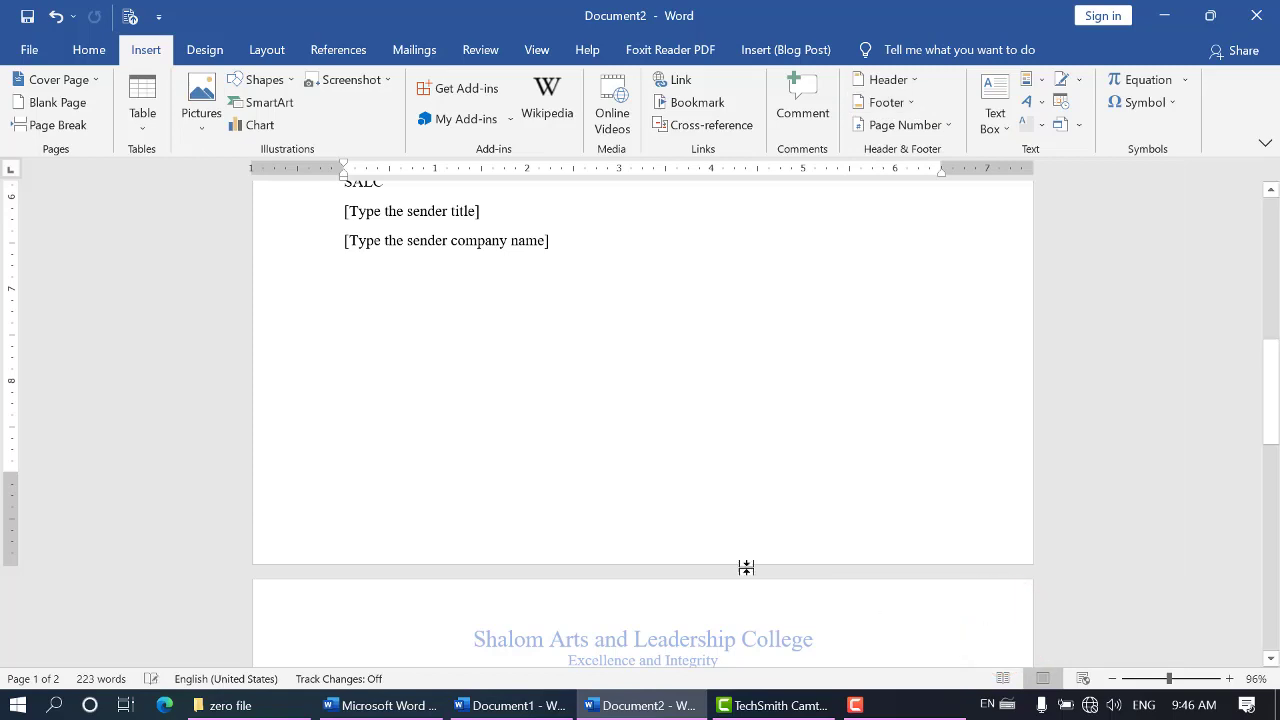
{"action": "left_click", "coordinate": [55, 16]}
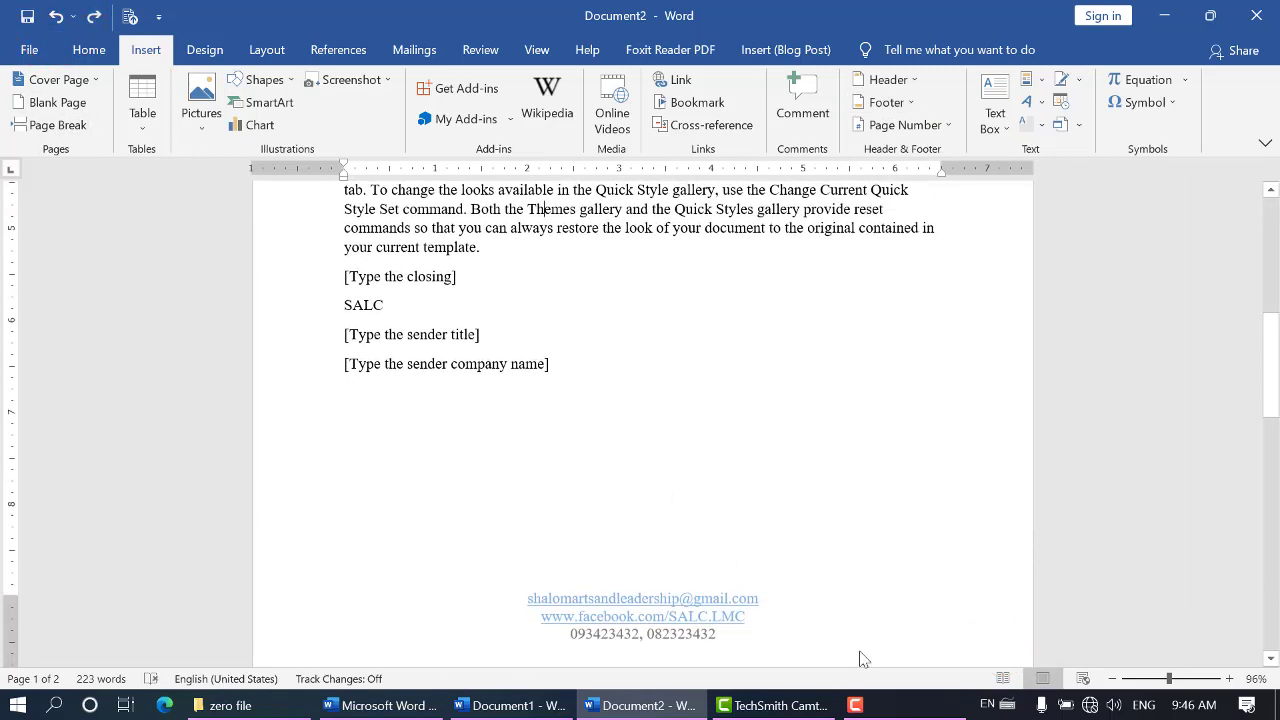
{"action": "left_click", "coordinate": [880, 706]}
{"action": "left_click", "coordinate": [700, 429]}
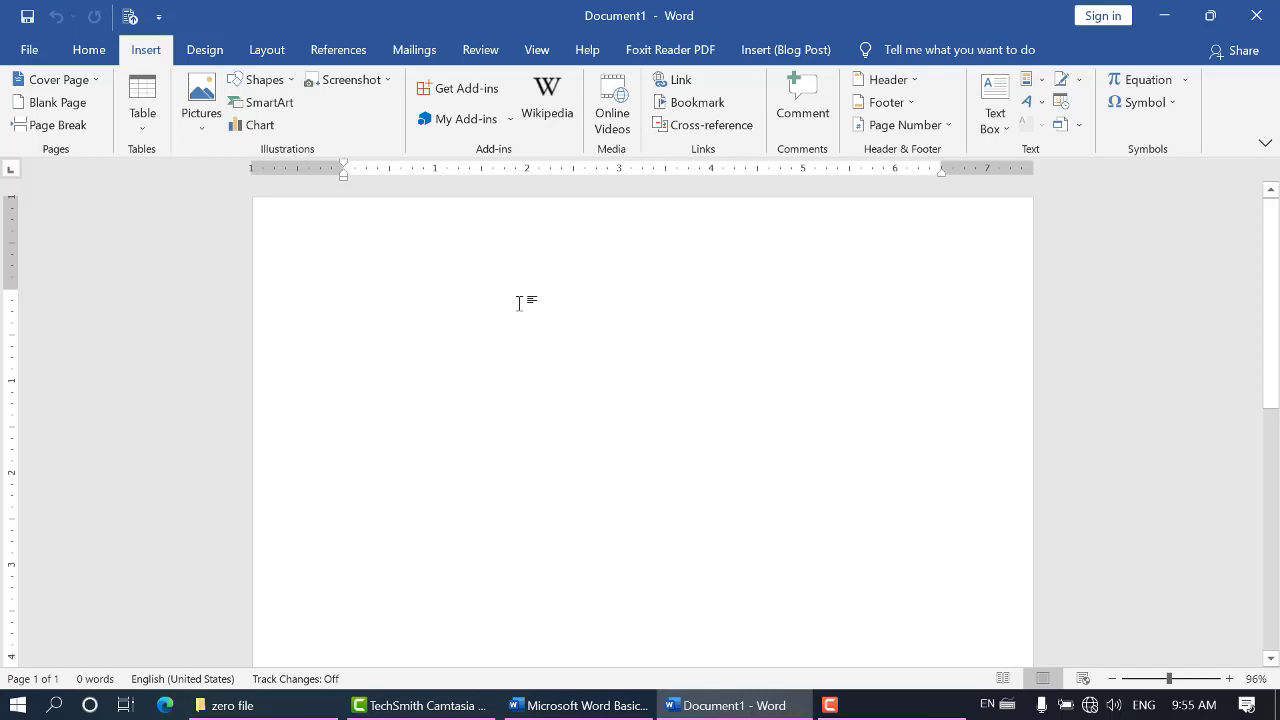
Open the blank document's header for editing and enter "Shalom Arts and Leadership College" with "SALC" on the second line
{"action": "left_click", "coordinate": [884, 79]}
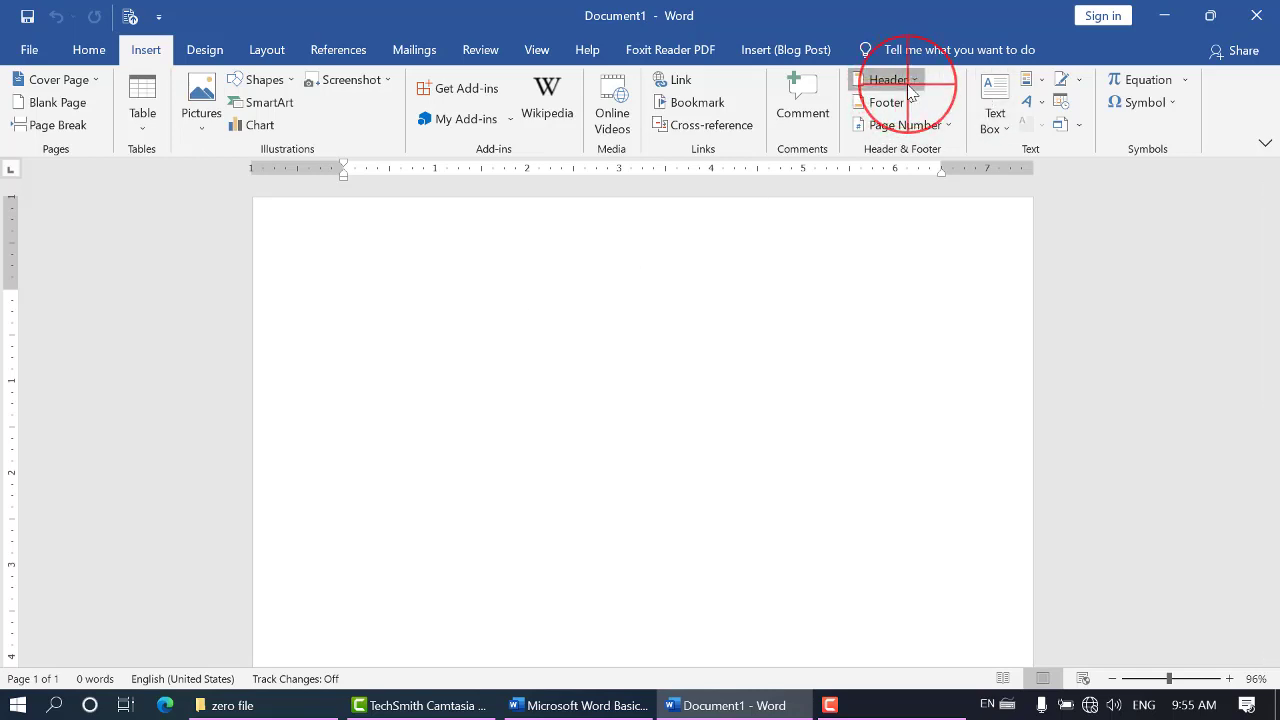
{"action": "left_click", "coordinate": [897, 581]}
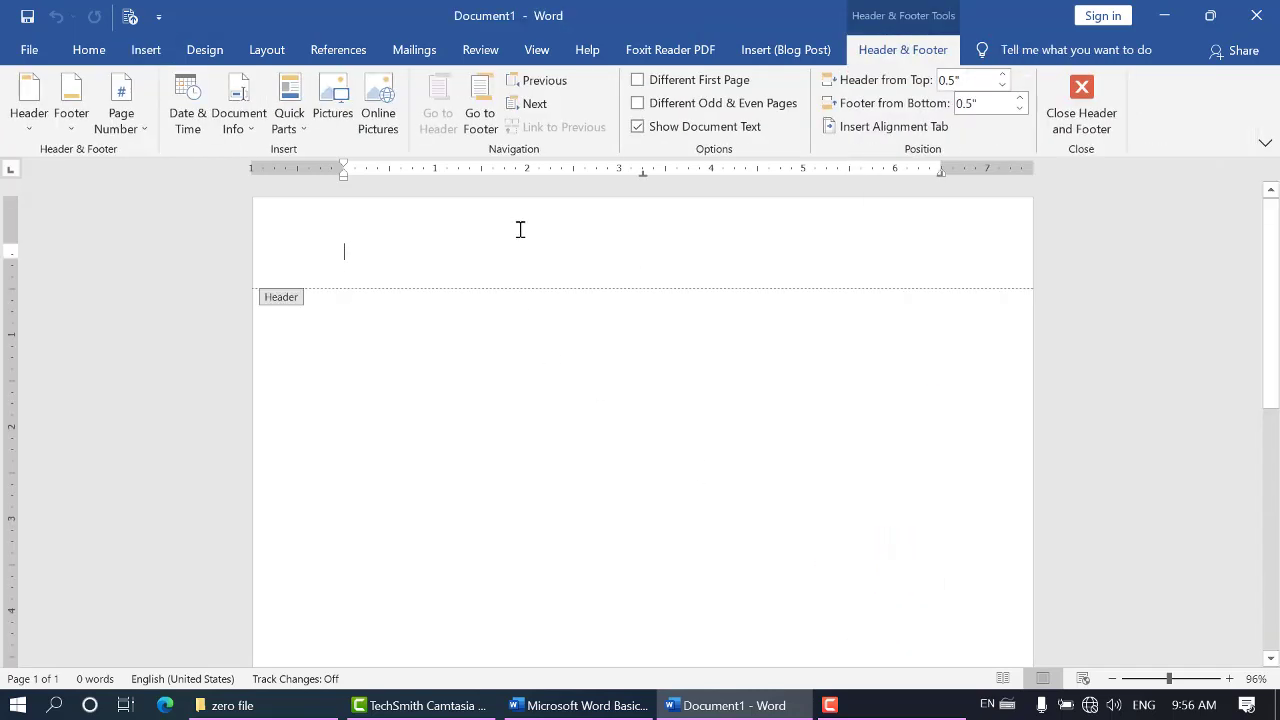
{"action": "type", "text": "S"}
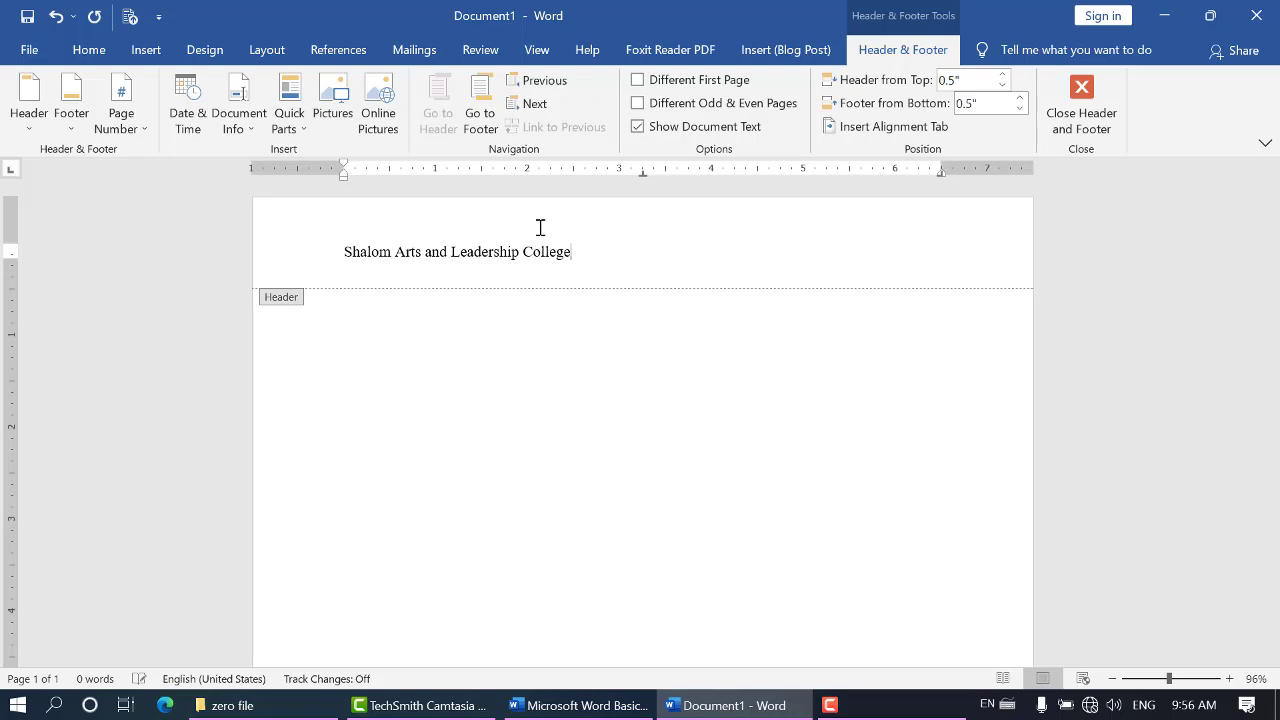
{"action": "key", "text": "Return"}
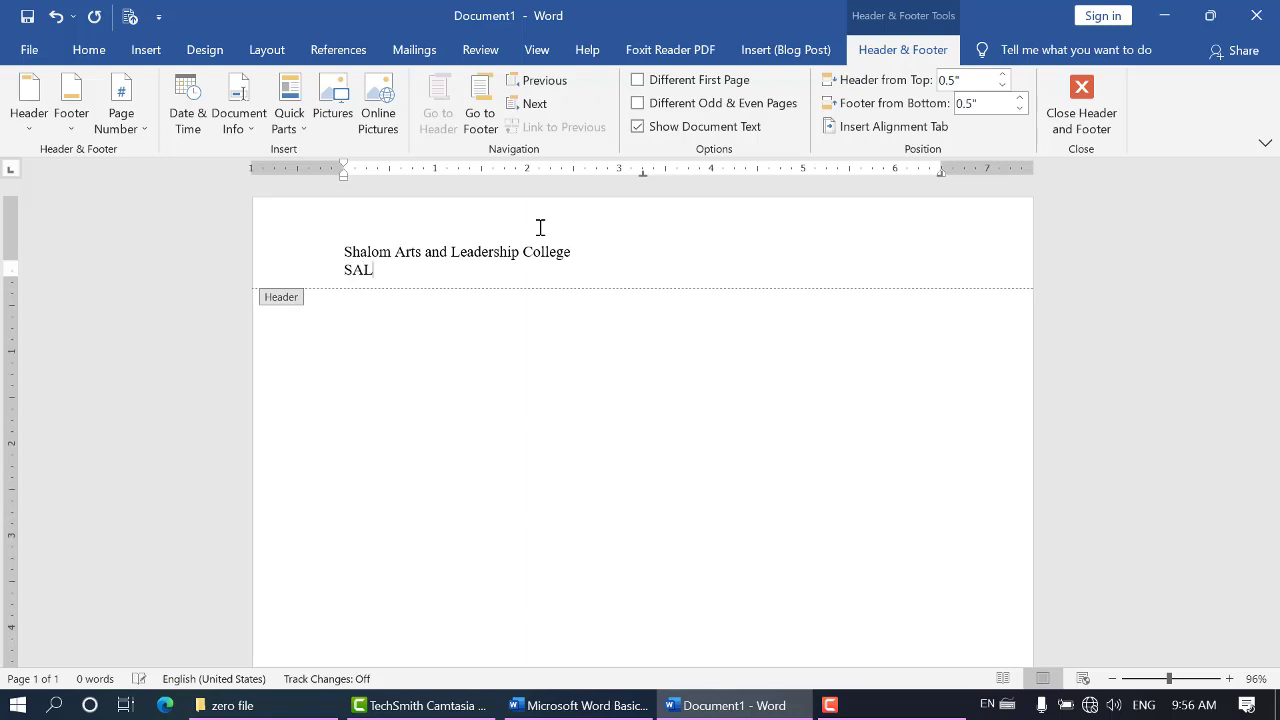
Center both lines of the header text
{"action": "key", "text": "ctrl+a"}
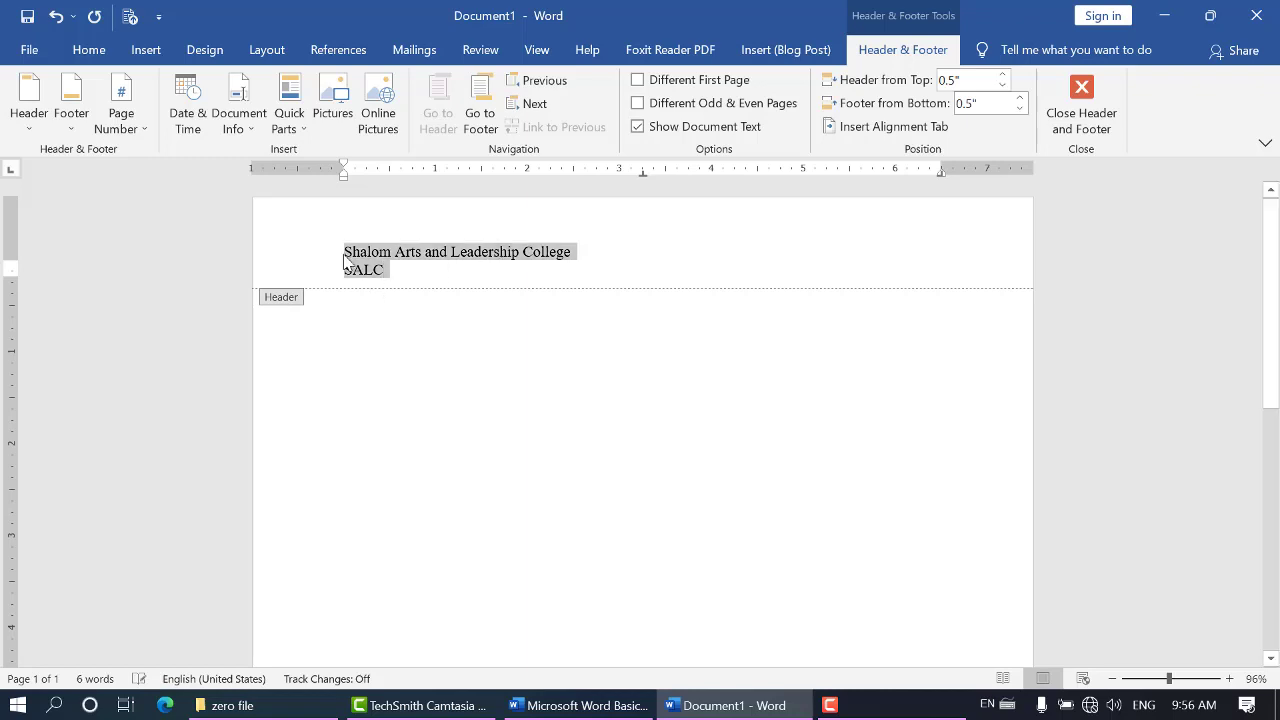
{"action": "left_click", "coordinate": [88, 52]}
{"action": "left_click", "coordinate": [400, 118]}
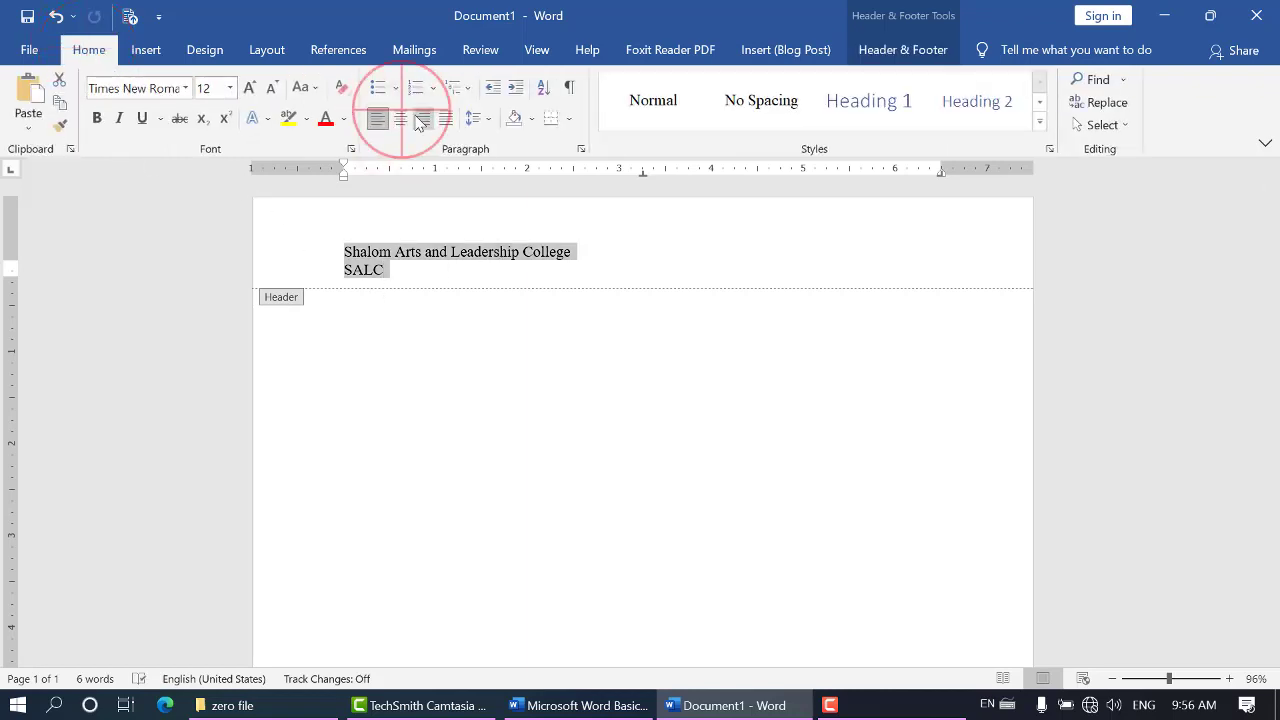
{"action": "left_click", "coordinate": [702, 278]}
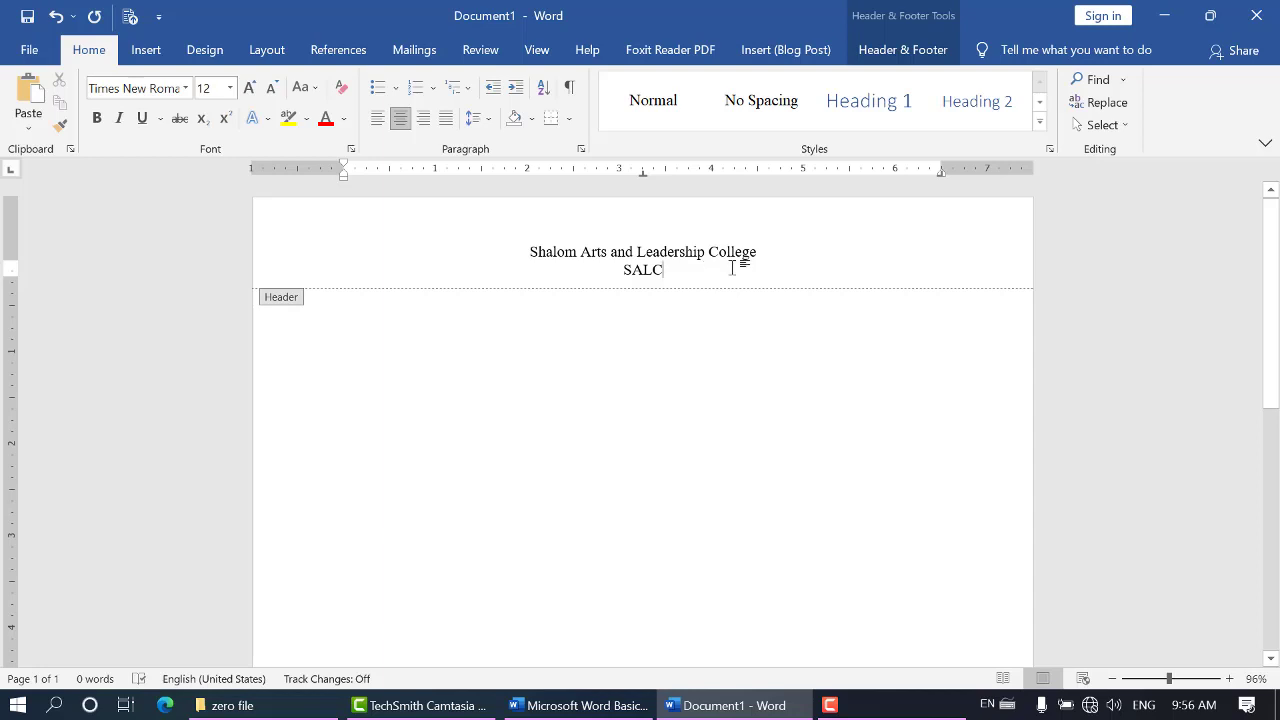
Add an empty line below "SALC" in the header and start inserting a picture from this device
{"action": "key", "text": "Return"}
{"action": "left_click", "coordinate": [146, 49]}
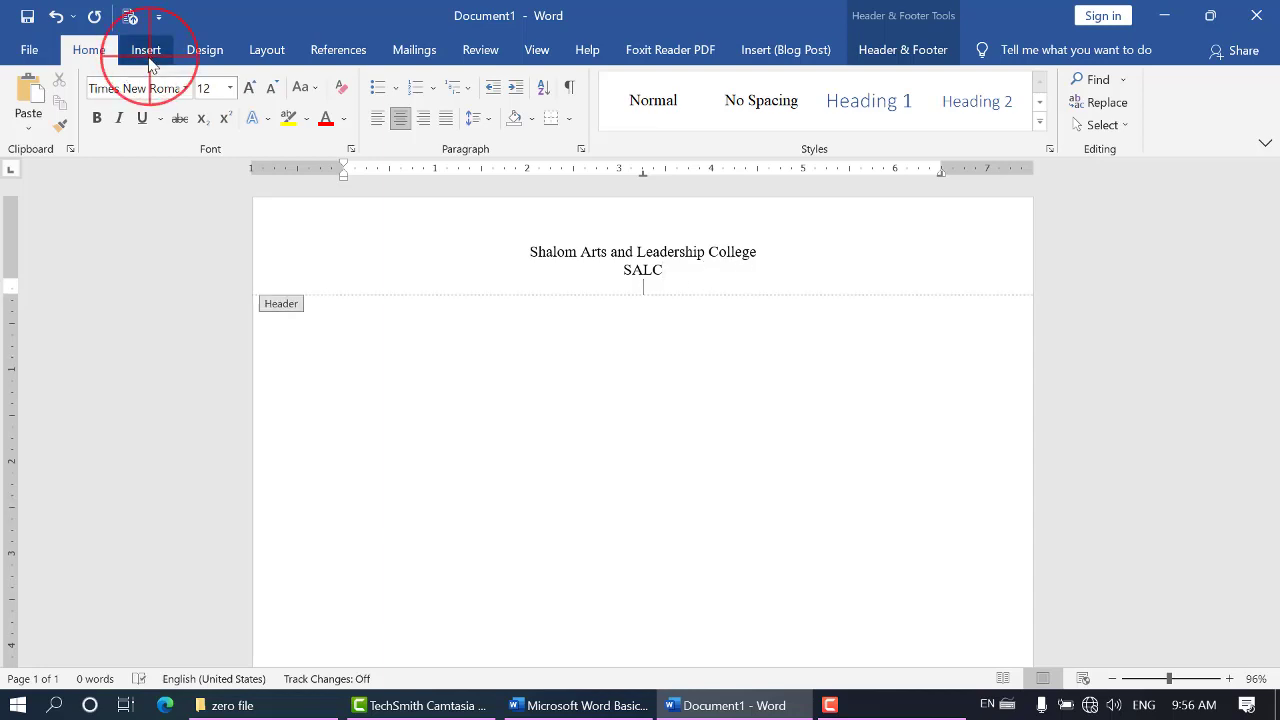
{"action": "left_click", "coordinate": [198, 110]}
{"action": "left_click", "coordinate": [232, 178]}
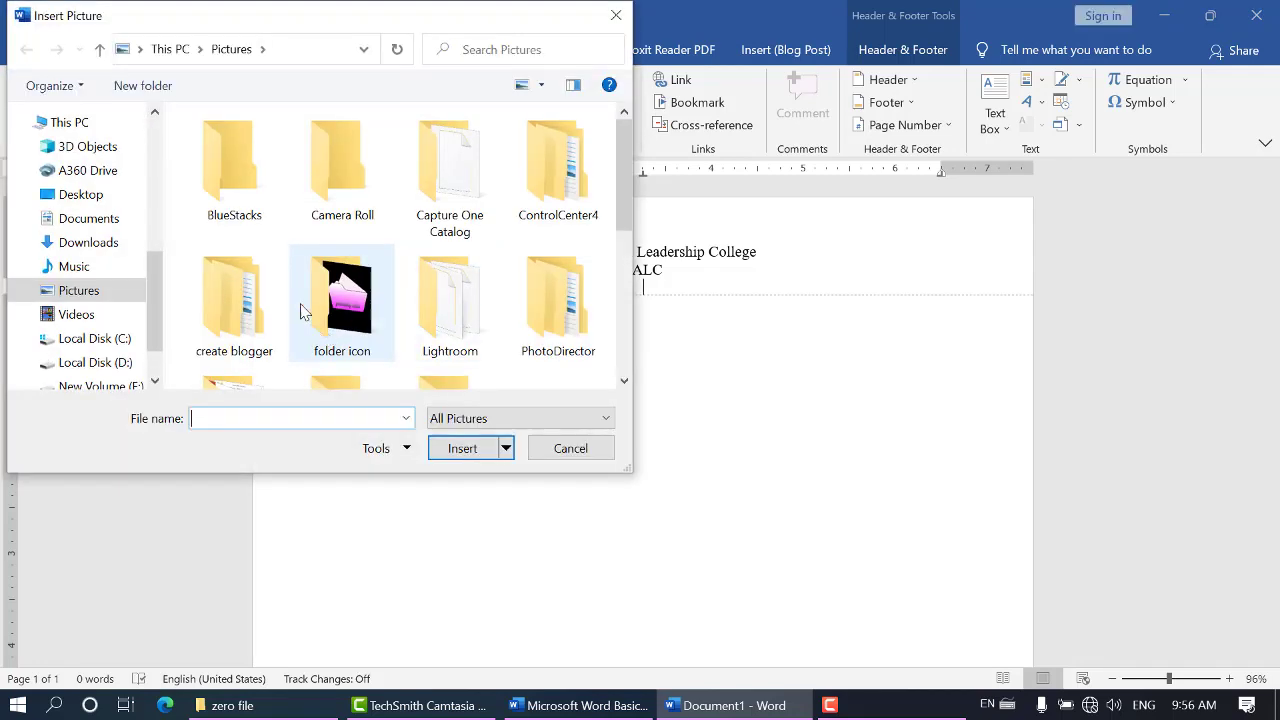
Insert the picture "dom sign" from the Desktop folder SCHOOL FACEBOK into the header below "SALC"
{"action": "left_click", "coordinate": [623, 203]}
{"action": "left_click_drag", "start_coordinate": [623, 212], "coordinate": [630, 380]}
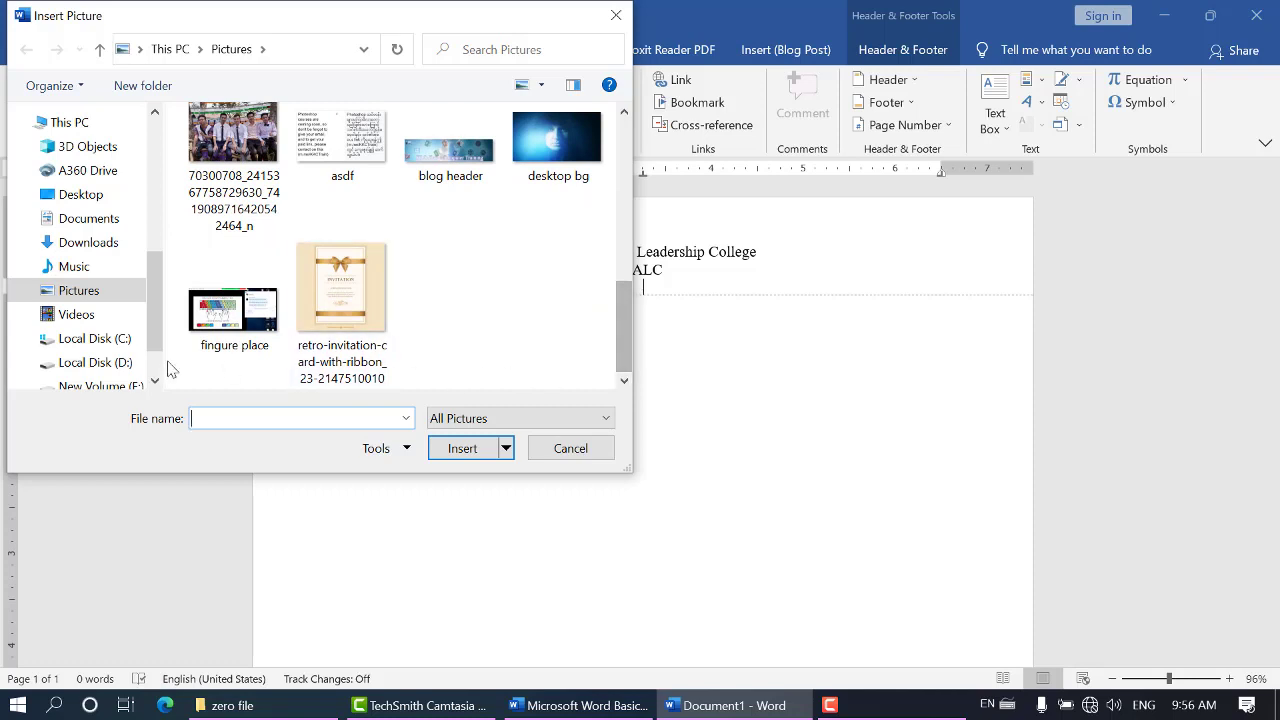
{"action": "left_click_drag", "start_coordinate": [148, 271], "coordinate": [157, 332]}
{"action": "left_click", "coordinate": [138, 307]}
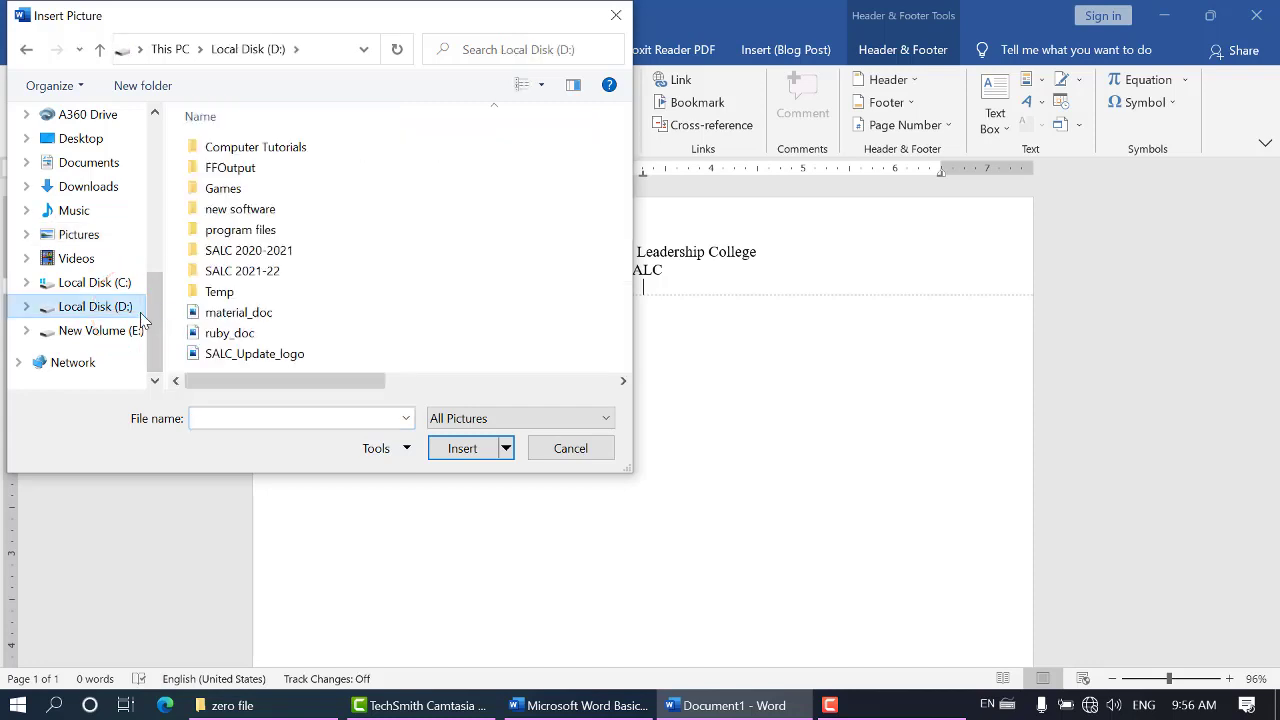
{"action": "double_click", "coordinate": [320, 147]}
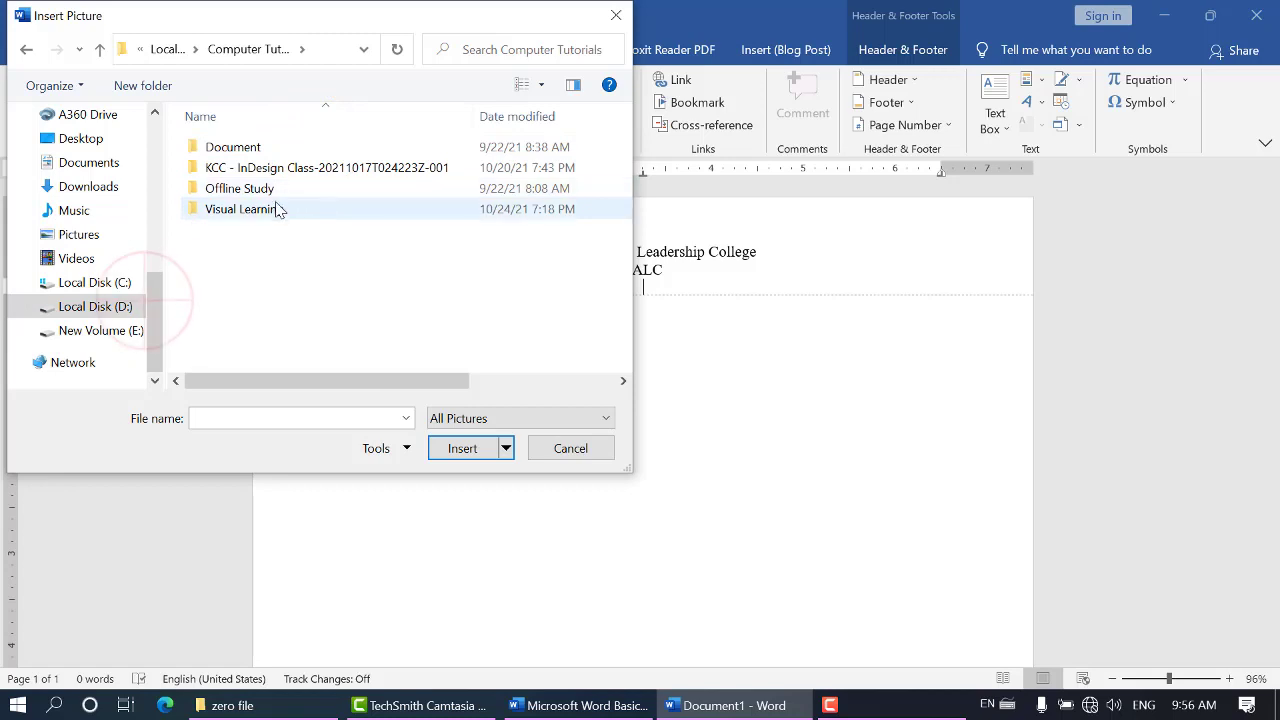
{"action": "left_click_drag", "start_coordinate": [155, 288], "coordinate": [143, 262]}
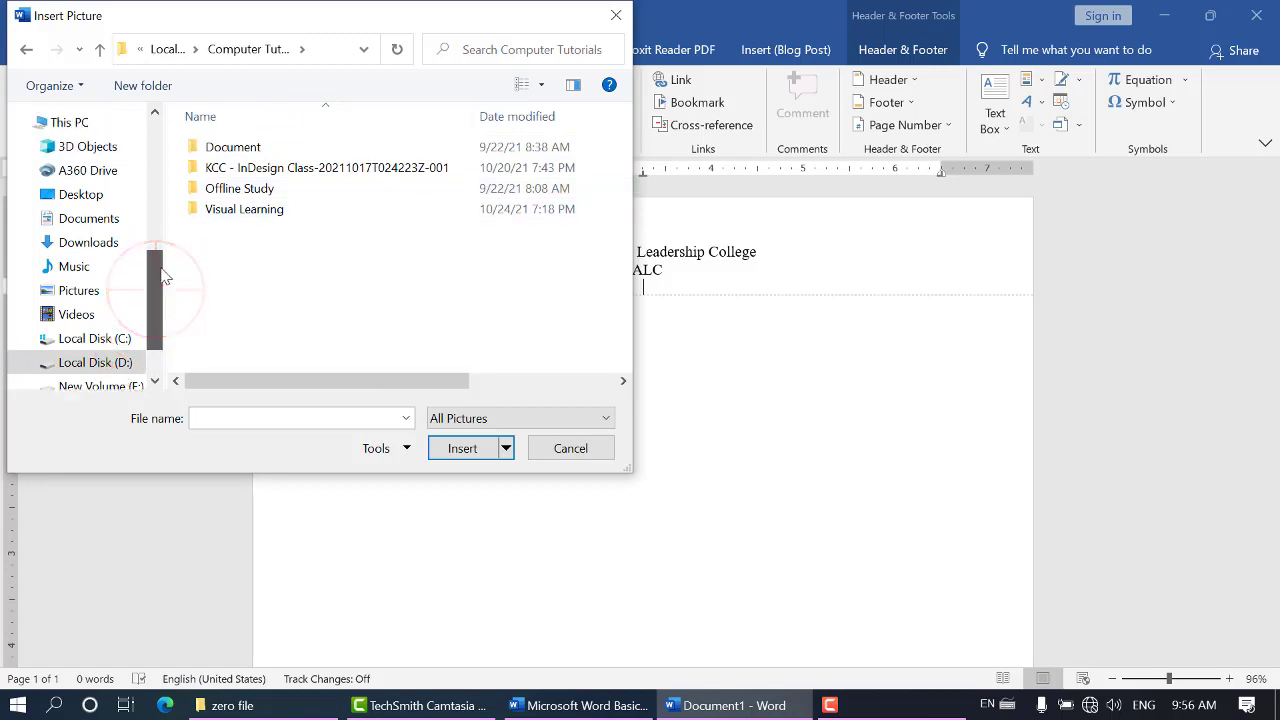
{"action": "left_click", "coordinate": [95, 196]}
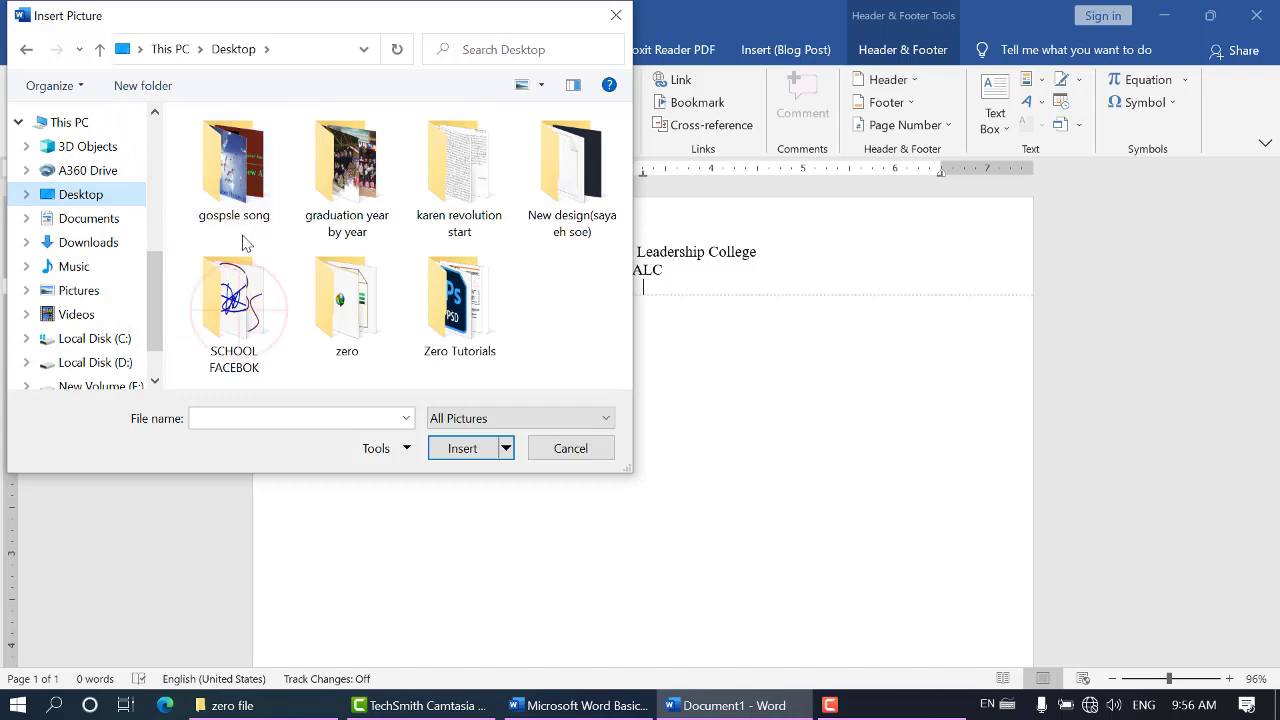
{"action": "double_click", "coordinate": [238, 290]}
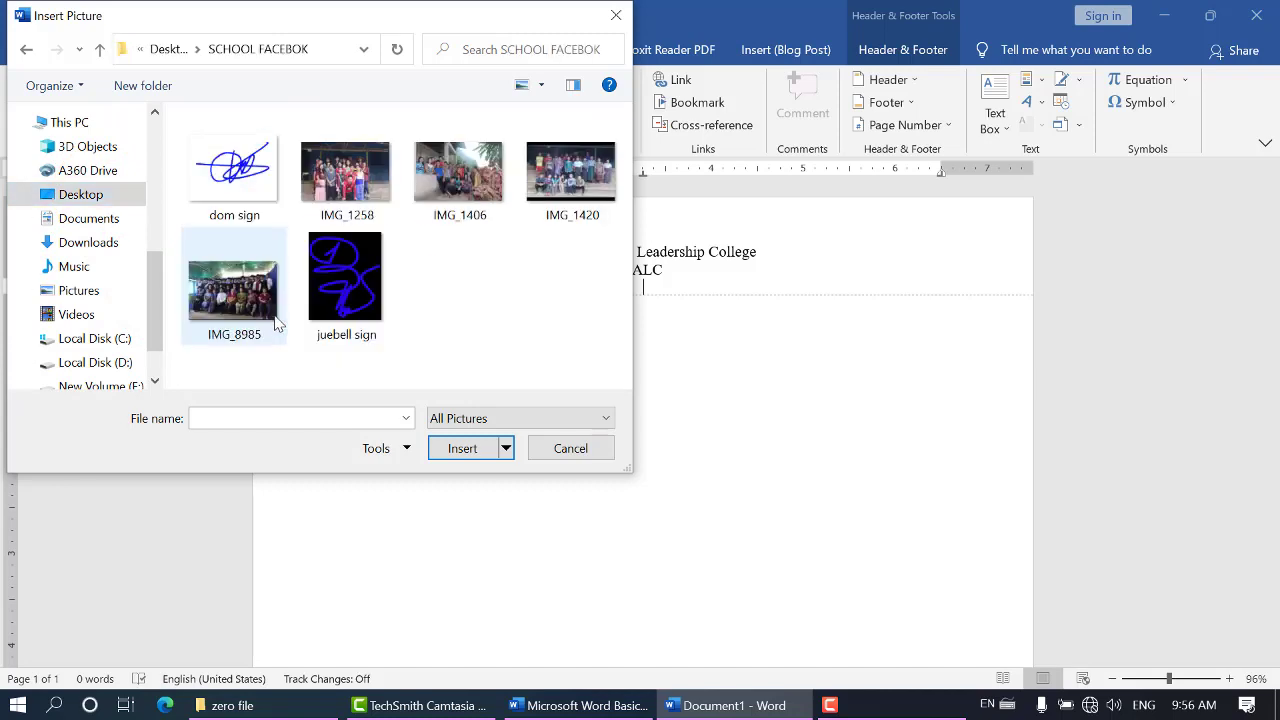
{"action": "left_click", "coordinate": [255, 160]}
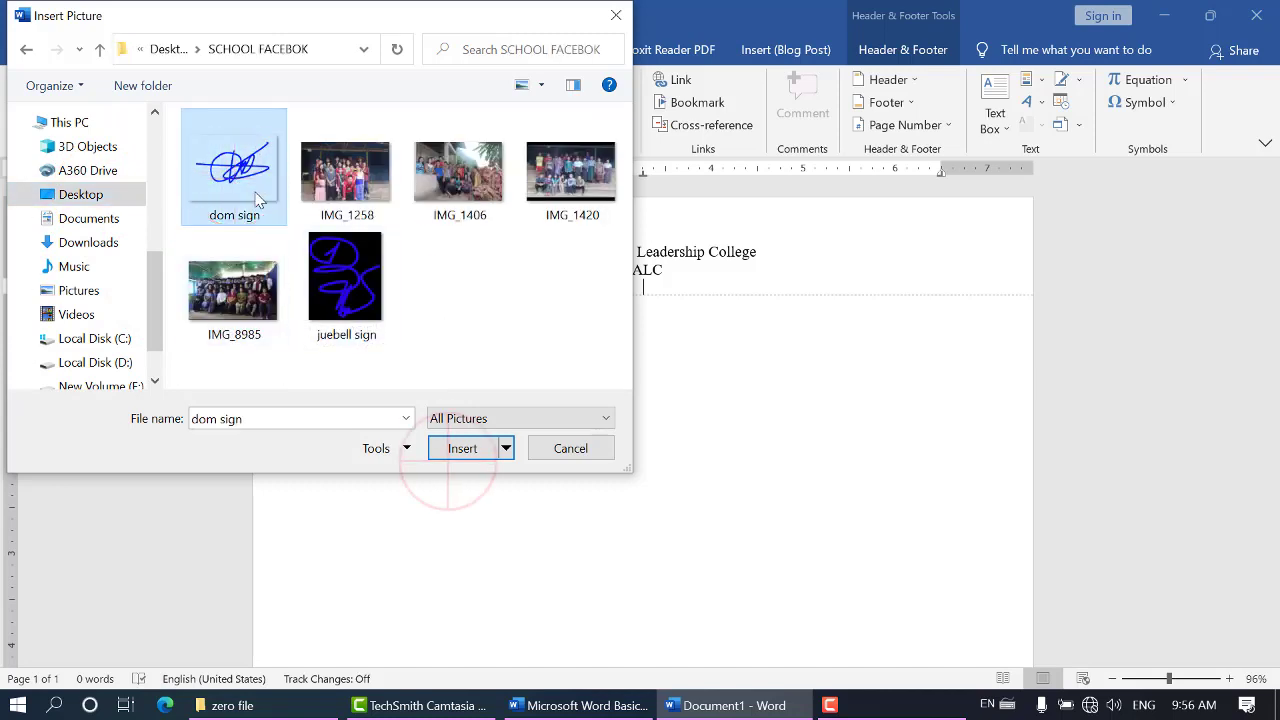
{"action": "left_click", "coordinate": [462, 448]}
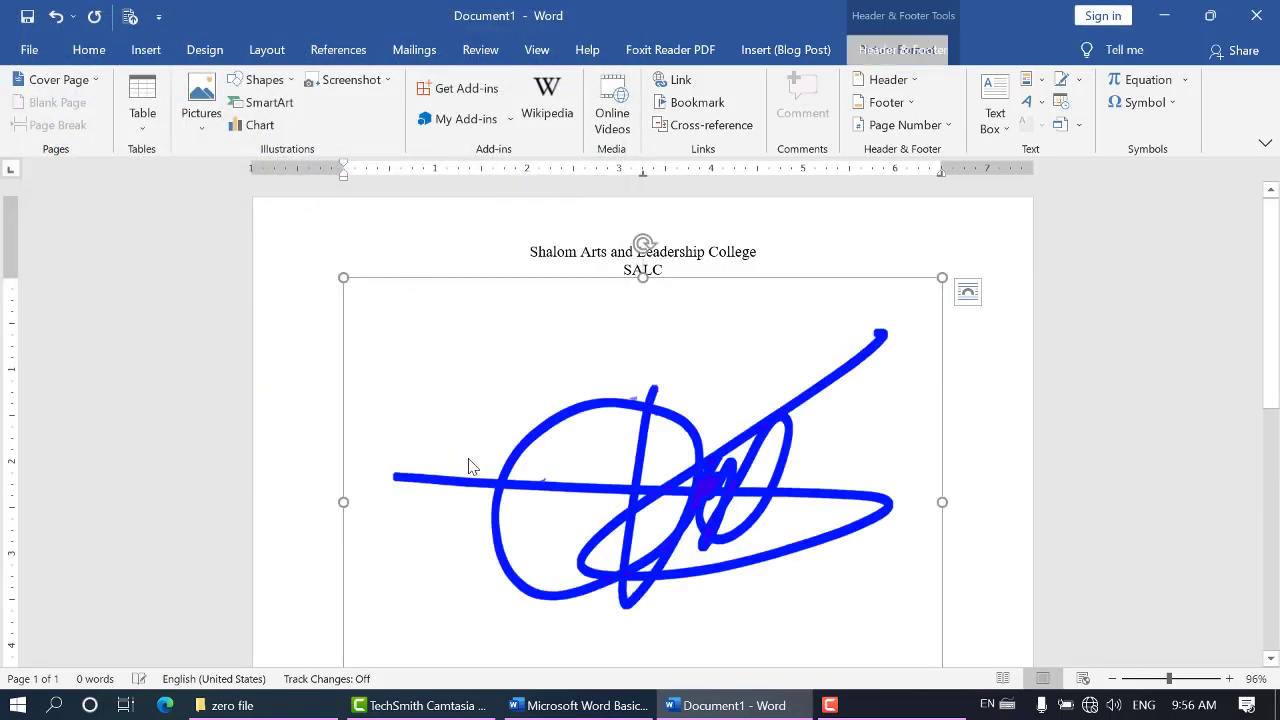
Scale the signature picture in the header down proportionally to about 0.94" high and 1.25" wide
{"action": "scroll", "coordinate": [575, 370], "scroll_direction": "down", "scroll_amount": 3}
{"action": "scroll", "coordinate": [563, 417], "scroll_direction": "up", "scroll_amount": 3}
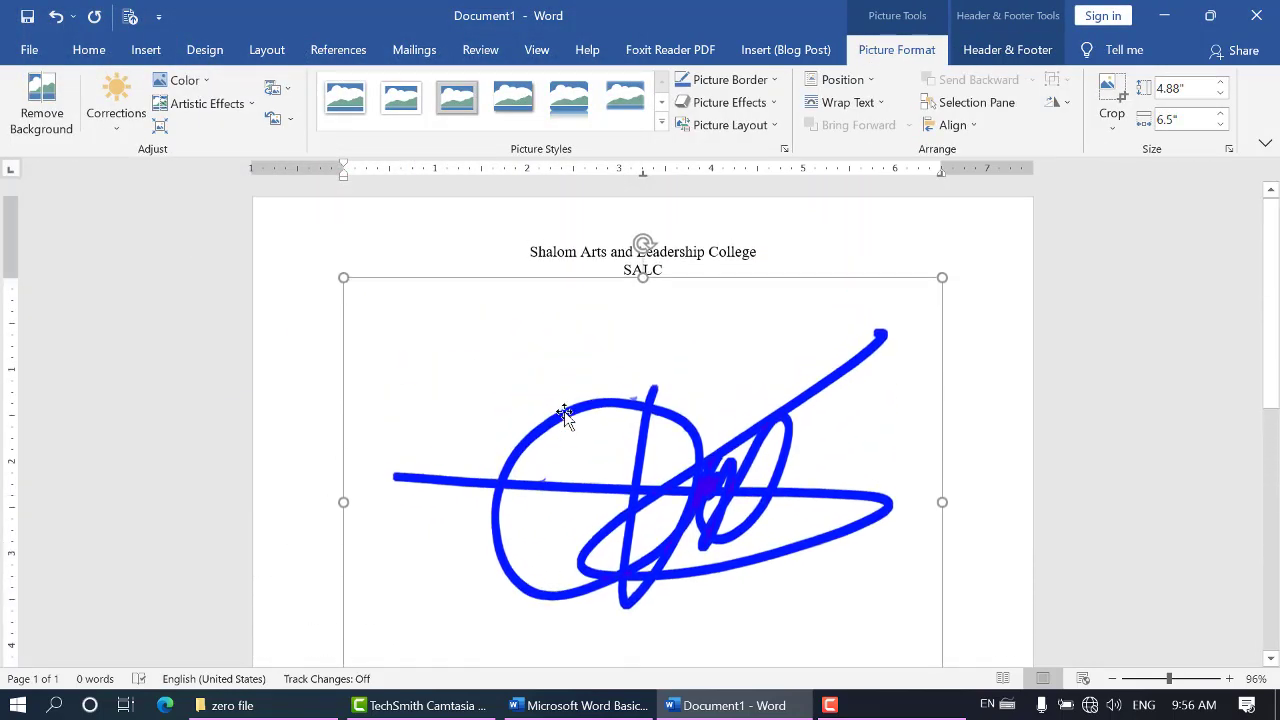
{"action": "scroll", "coordinate": [800, 400], "scroll_direction": "down", "scroll_amount": 3}
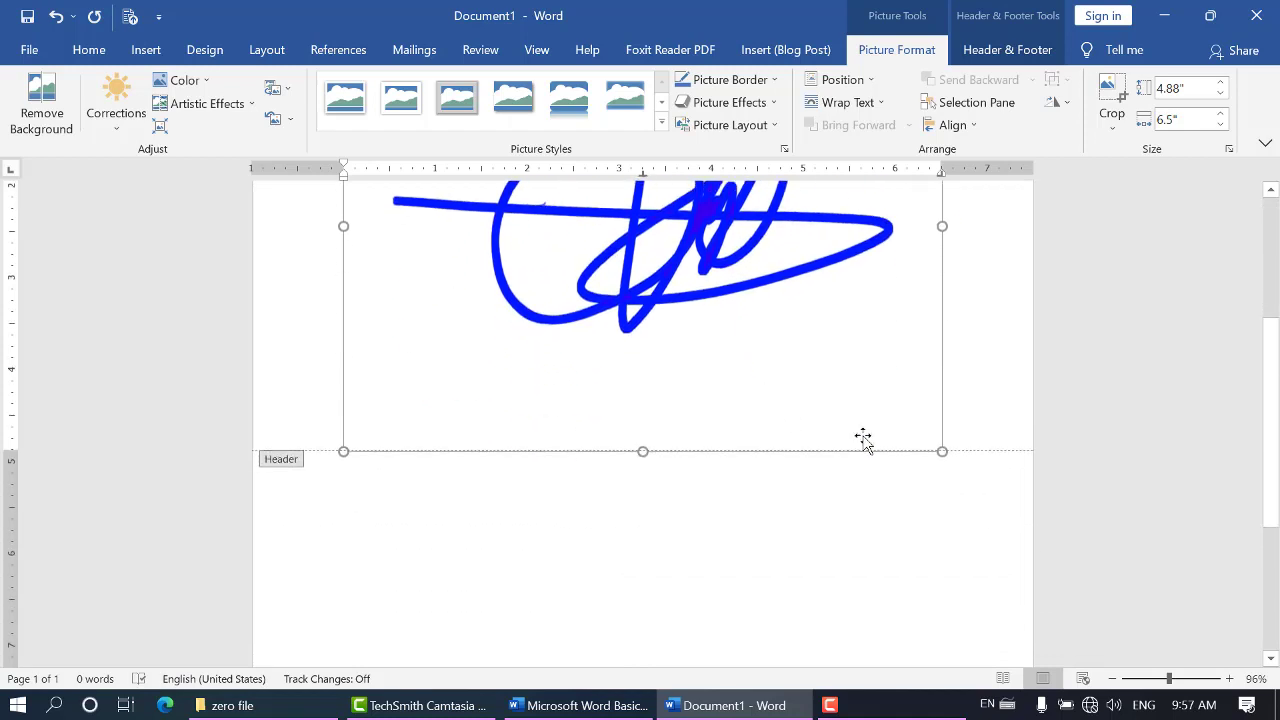
{"action": "left_click", "coordinate": [938, 452]}
{"action": "left_click_drag", "start_coordinate": [940, 454], "coordinate": [643, 210]}
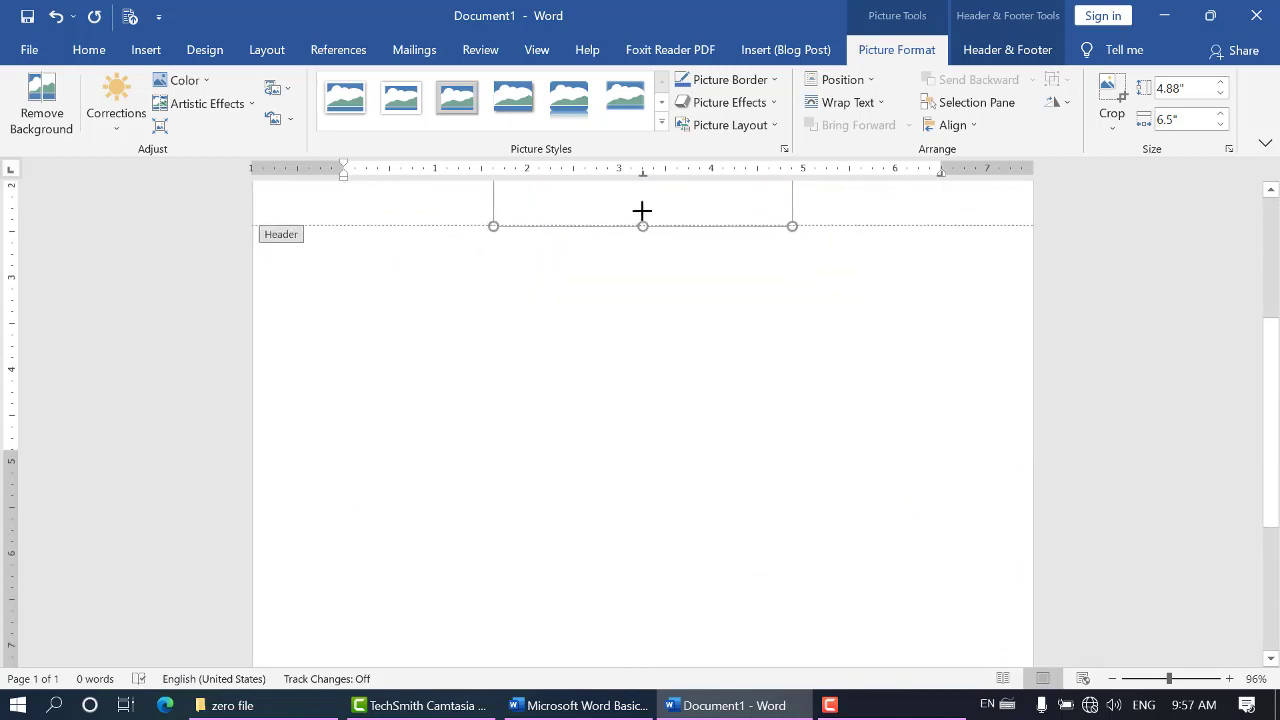
{"action": "scroll", "coordinate": [645, 215], "scroll_direction": "up", "scroll_amount": 3}
{"action": "left_click", "coordinate": [788, 490]}
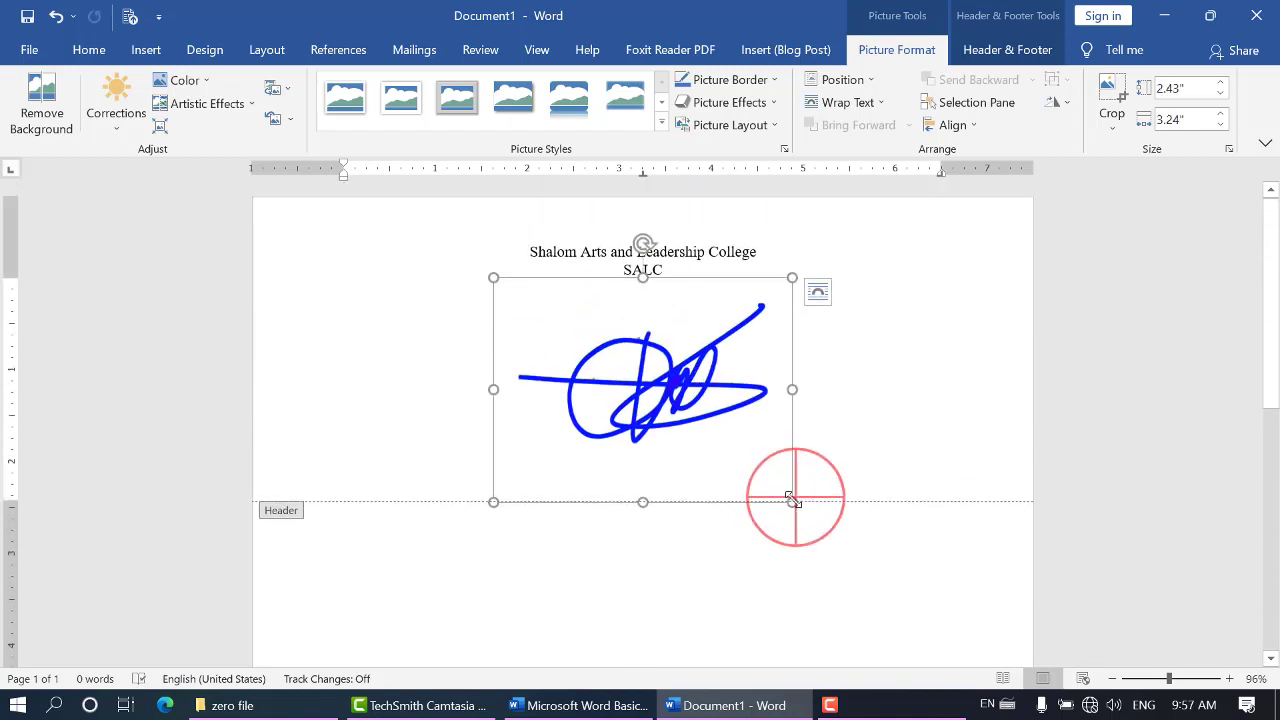
{"action": "left_click_drag", "start_coordinate": [788, 490], "coordinate": [670, 318]}
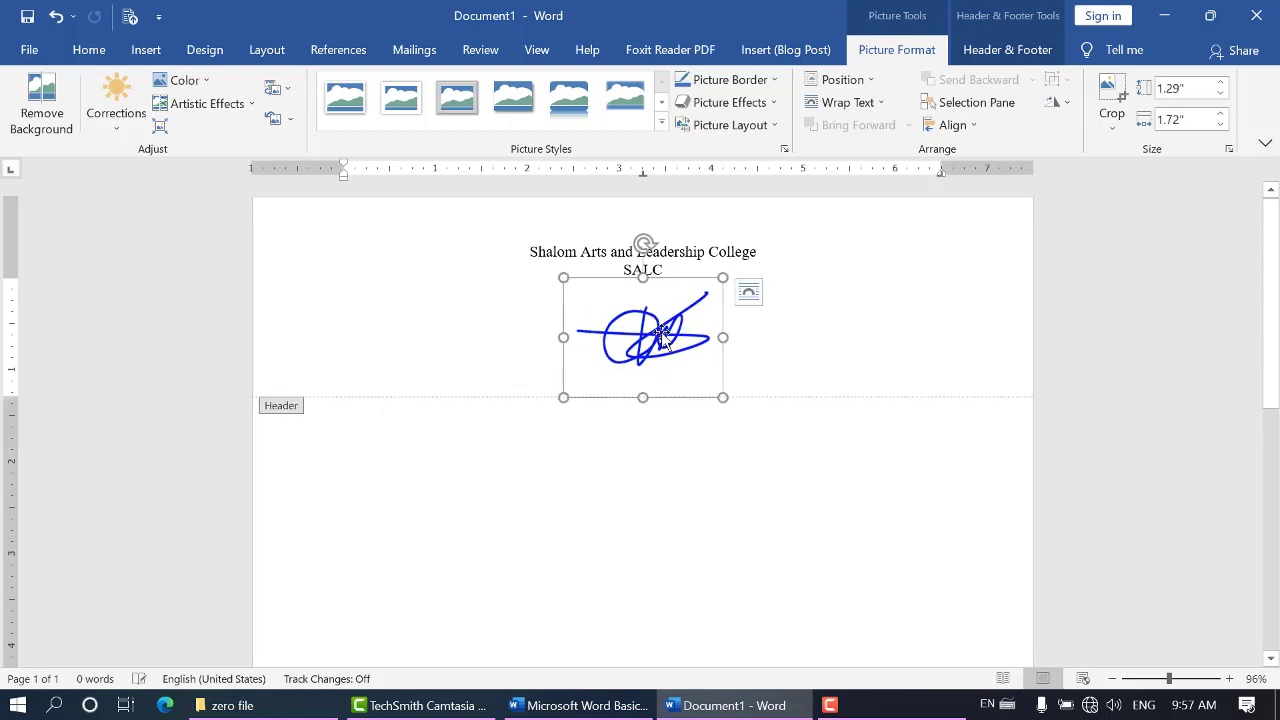
{"action": "left_click", "coordinate": [722, 396]}
{"action": "left_click_drag", "start_coordinate": [720, 395], "coordinate": [700, 364]}
Set the signature picture's text wrapping to Tight and move it up to the page's top edge, near the centre
{"action": "left_click", "coordinate": [726, 291]}
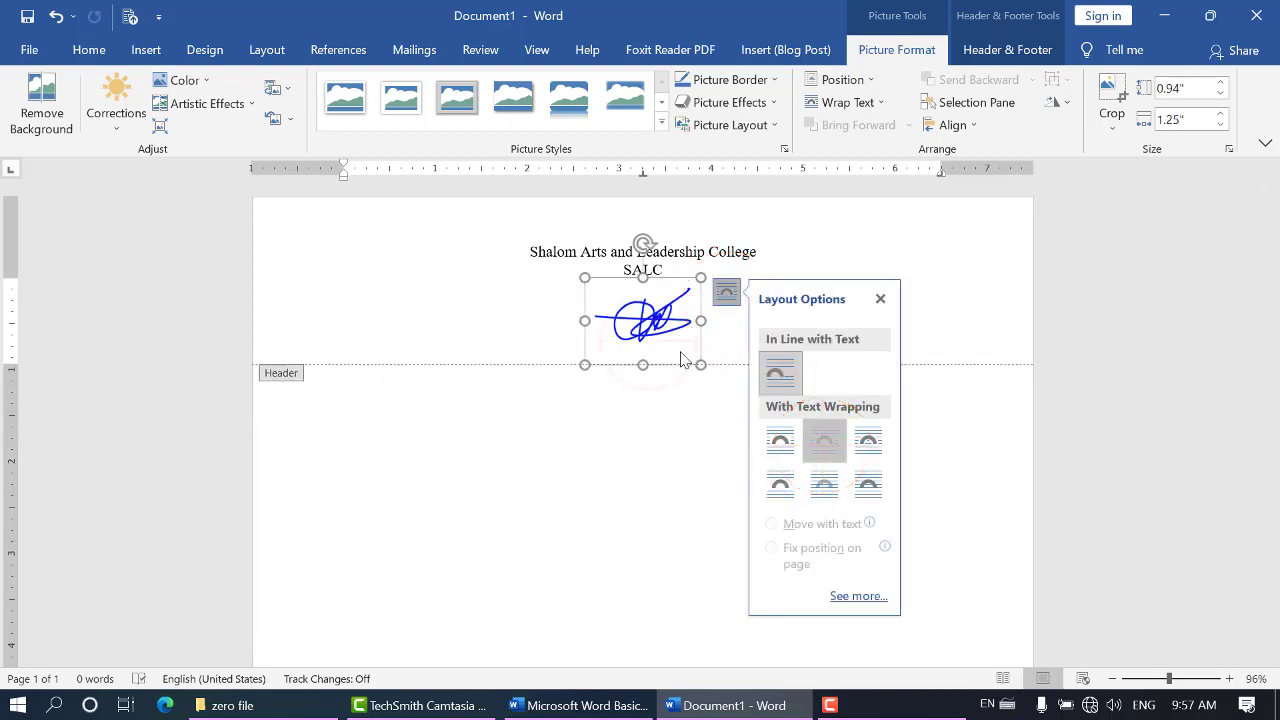
{"action": "left_click", "coordinate": [824, 441]}
{"action": "left_click", "coordinate": [651, 318]}
{"action": "left_click_drag", "start_coordinate": [651, 318], "coordinate": [645, 243]}
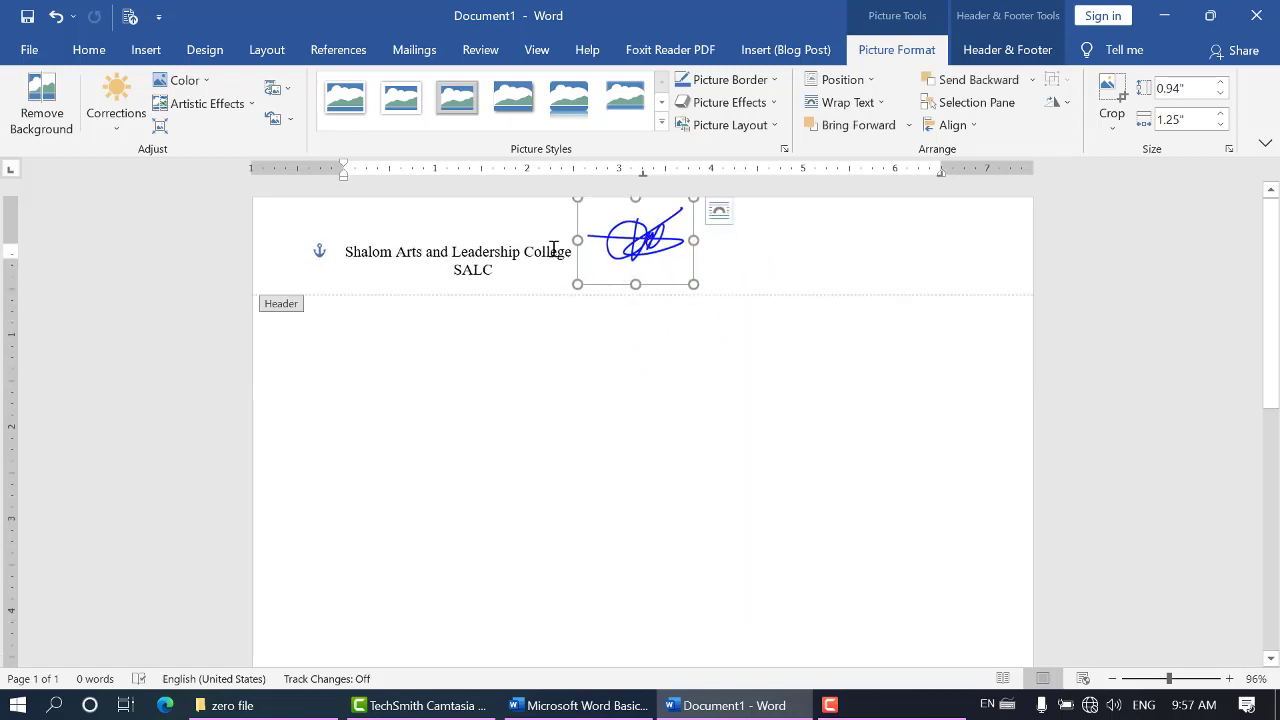
Change the signature picture's text wrapping to Top and Bottom
{"action": "right_click", "coordinate": [620, 255]}
{"action": "left_click", "coordinate": [643, 243]}
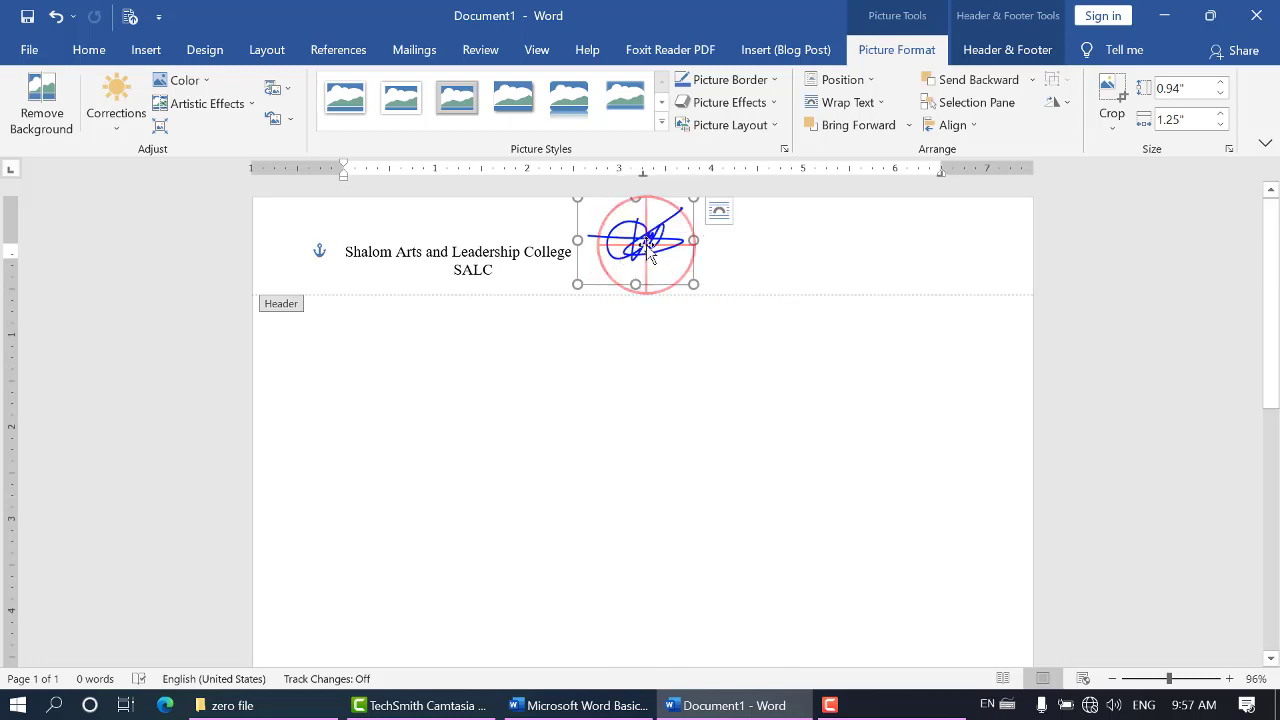
{"action": "right_click", "coordinate": [654, 243]}
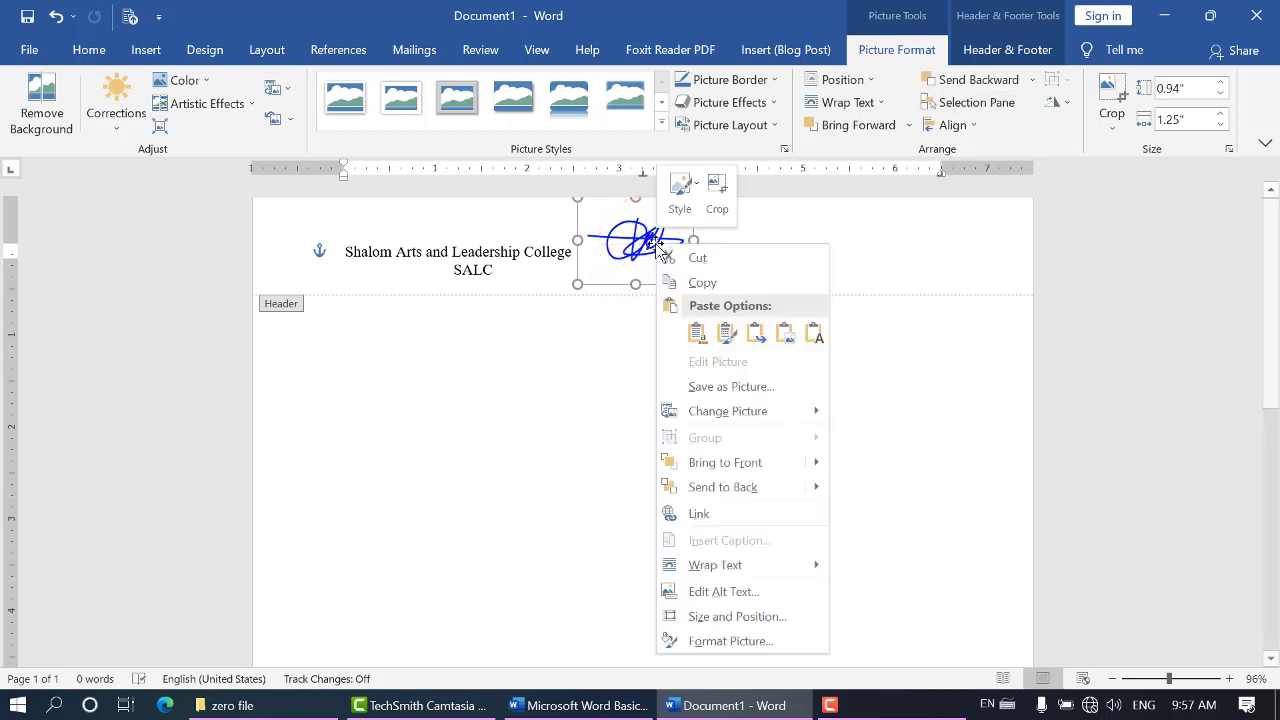
{"action": "left_click", "coordinate": [628, 222]}
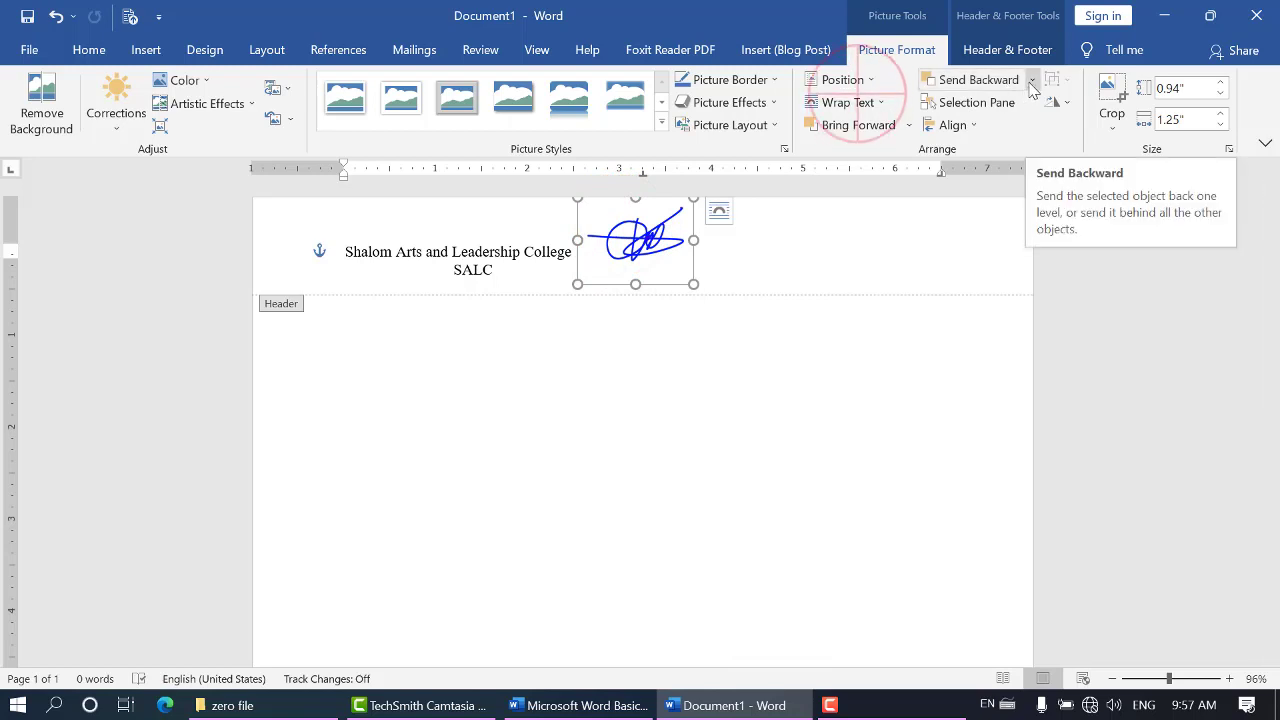
{"action": "left_click", "coordinate": [880, 102]}
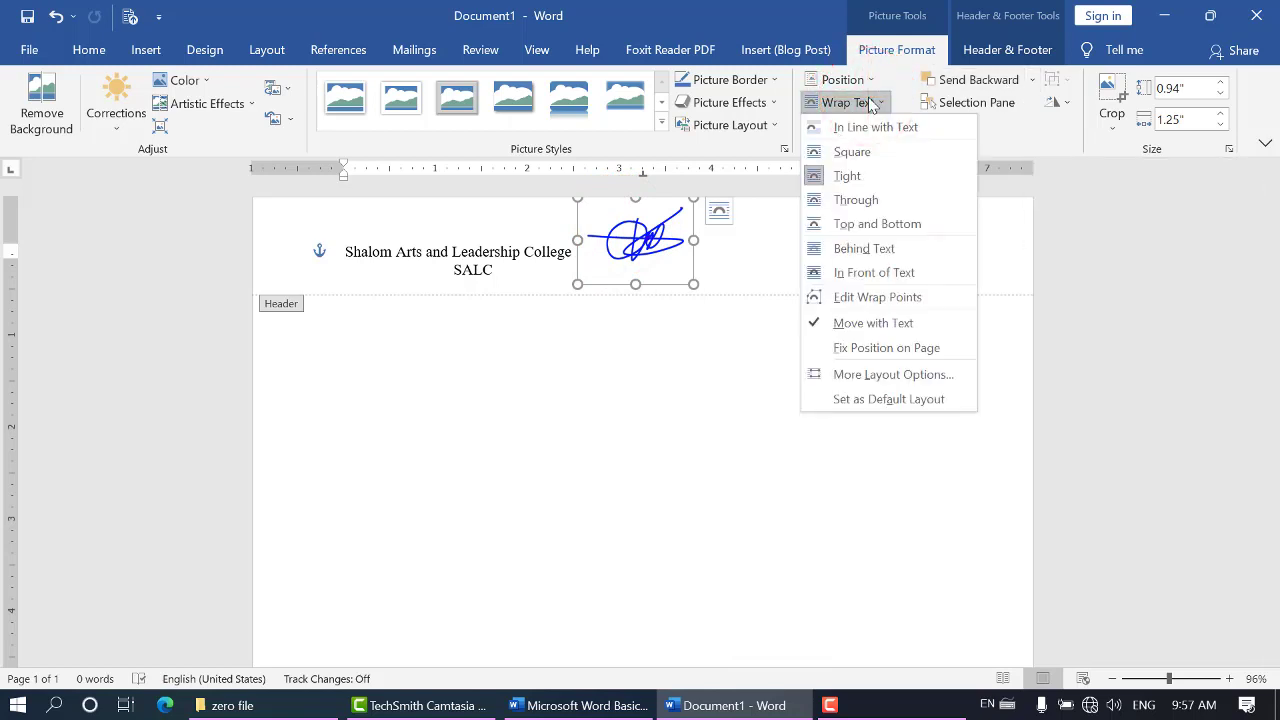
{"action": "left_click", "coordinate": [877, 223]}
{"action": "left_click", "coordinate": [820, 290]}
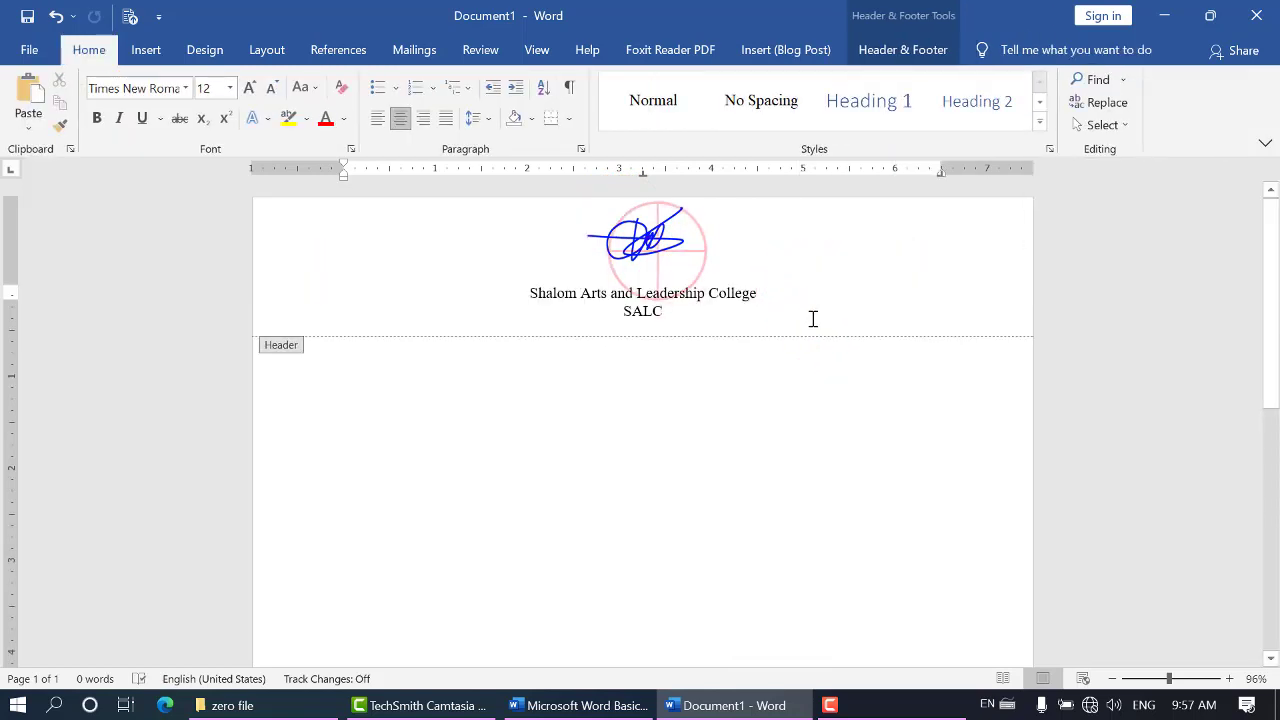
Select the header's entire content, picture and text, and save it to the header gallery as a building block named "BAII"
{"action": "left_click", "coordinate": [647, 232]}
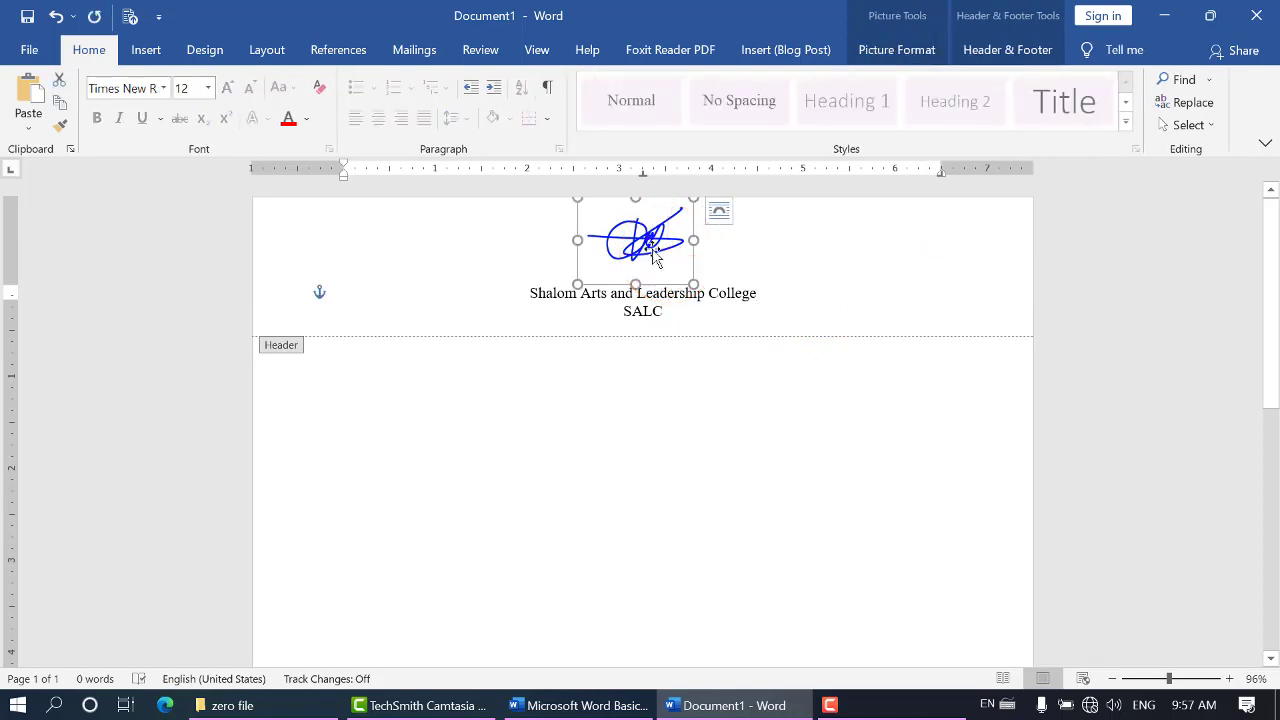
{"action": "left_click", "coordinate": [528, 292]}
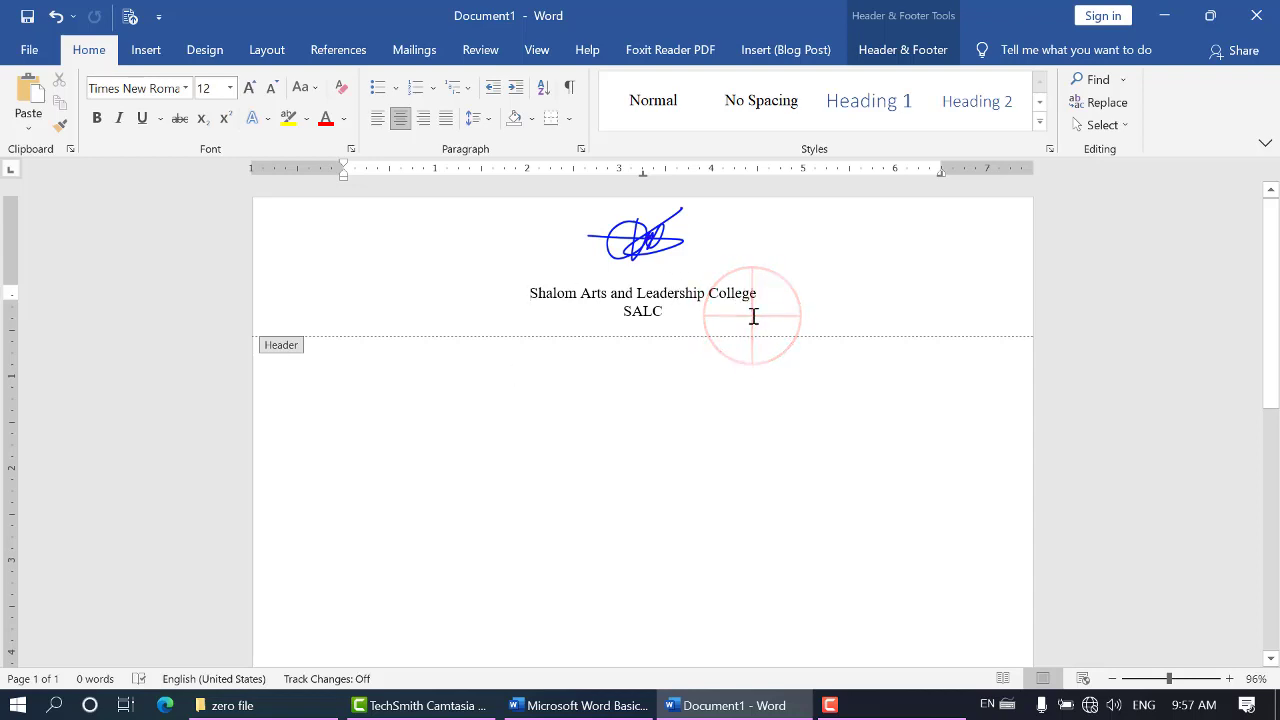
{"action": "left_click_drag", "start_coordinate": [754, 315], "coordinate": [455, 200]}
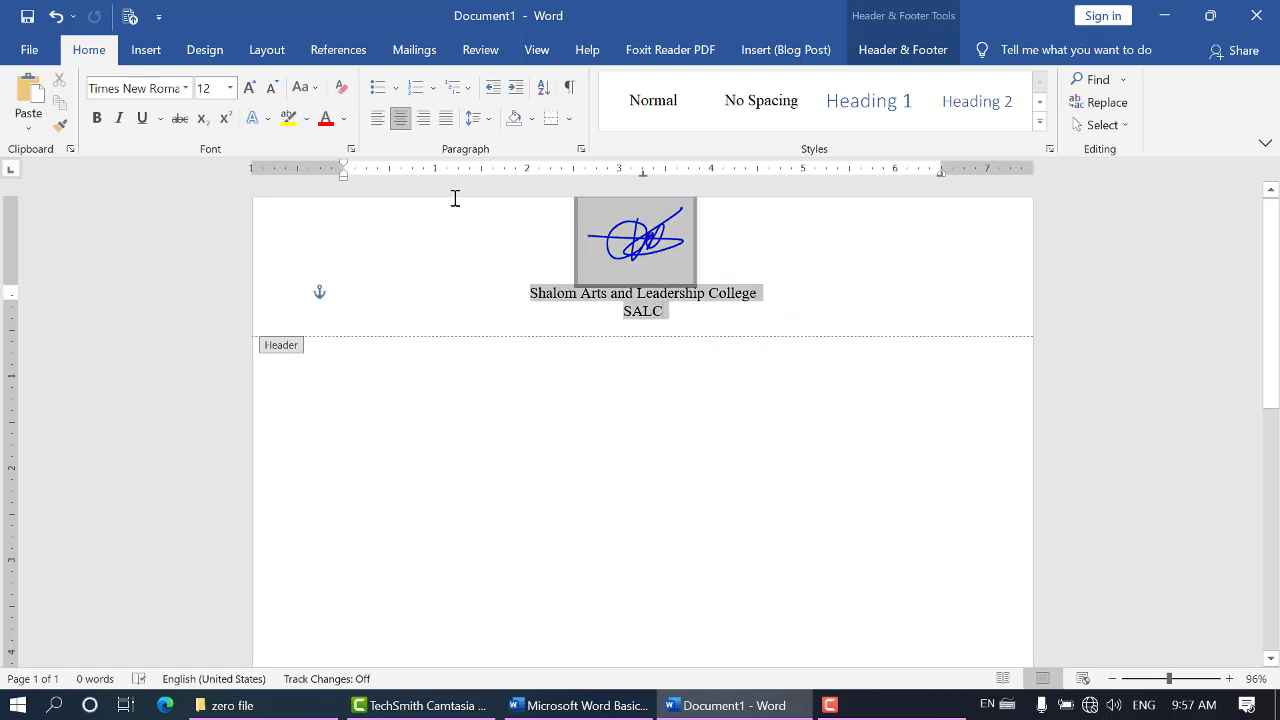
{"action": "left_click", "coordinate": [702, 309]}
{"action": "key", "text": "ctrl+a"}
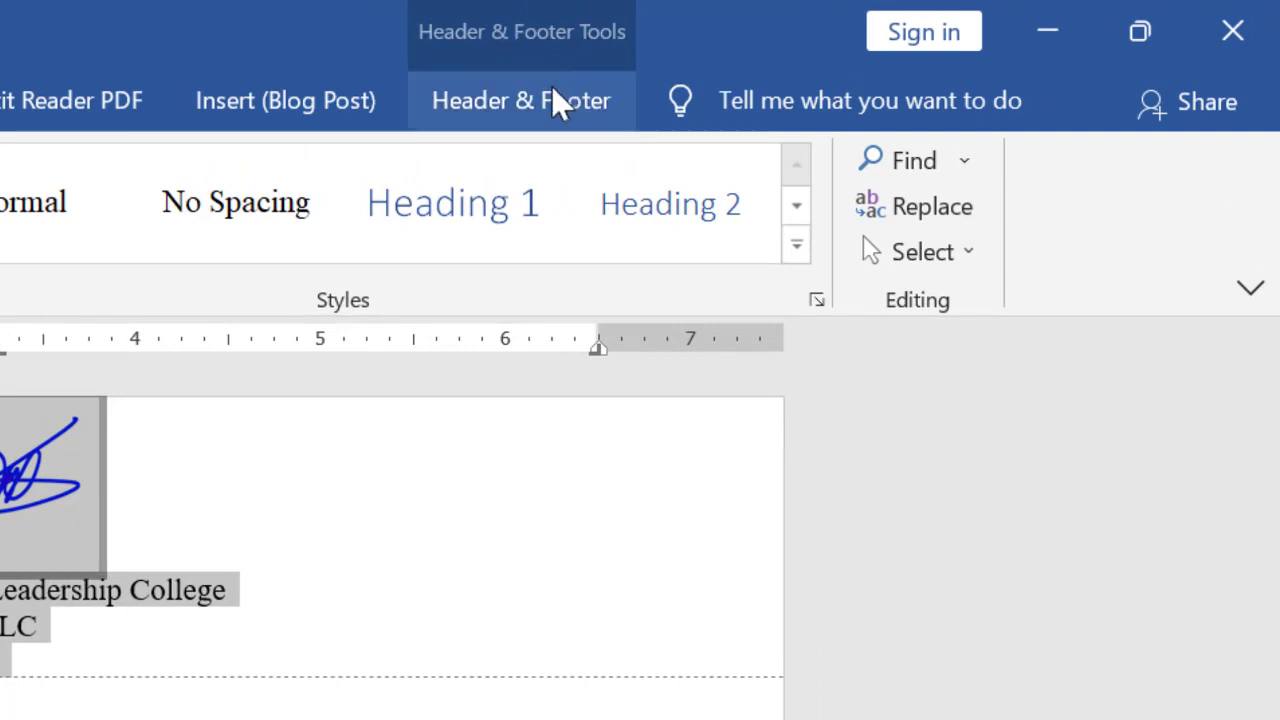
{"action": "left_click", "coordinate": [550, 88]}
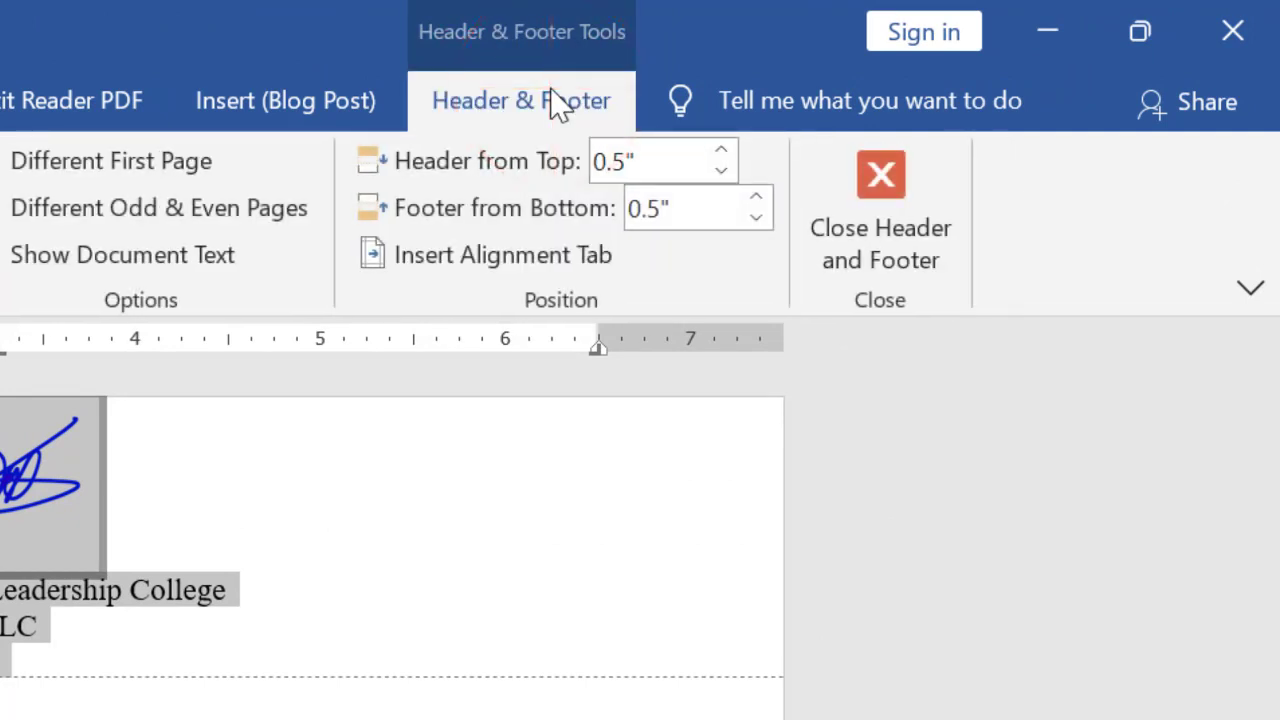
{"action": "left_click", "coordinate": [58, 250]}
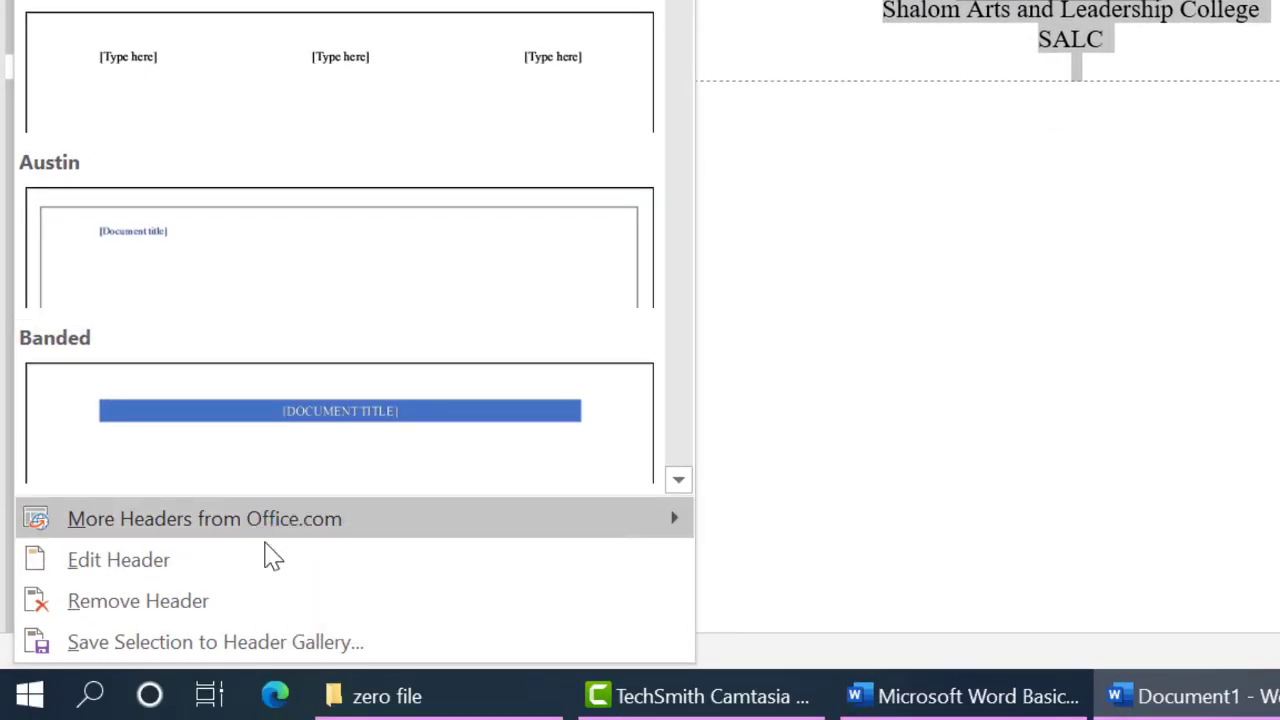
{"action": "left_click", "coordinate": [366, 648]}
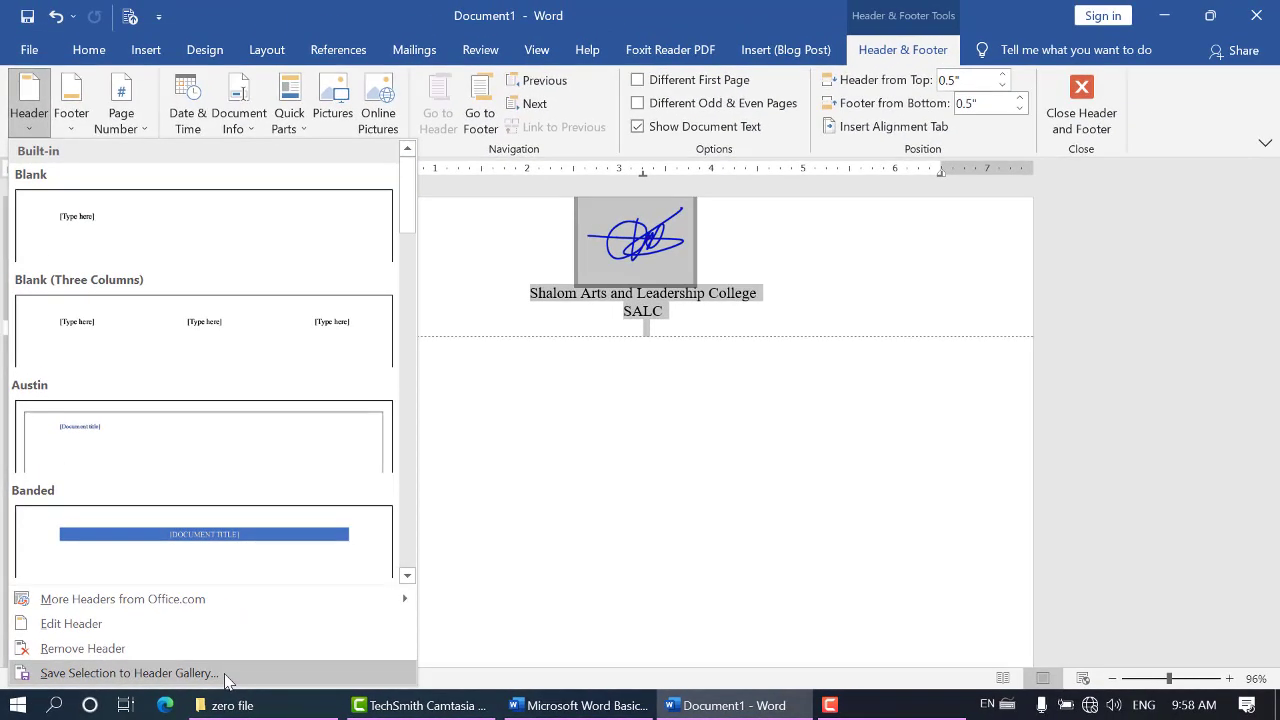
{"action": "left_click", "coordinate": [230, 673]}
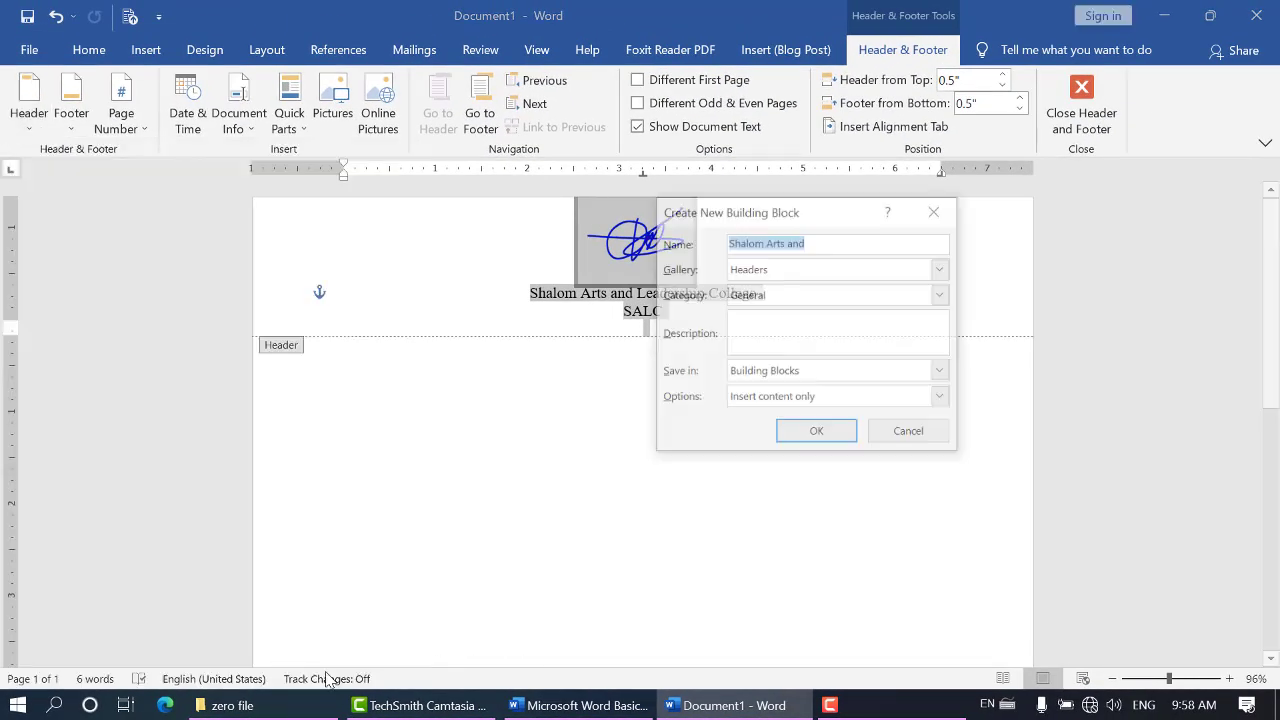
{"action": "left_click_drag", "start_coordinate": [826, 222], "coordinate": [857, 327]}
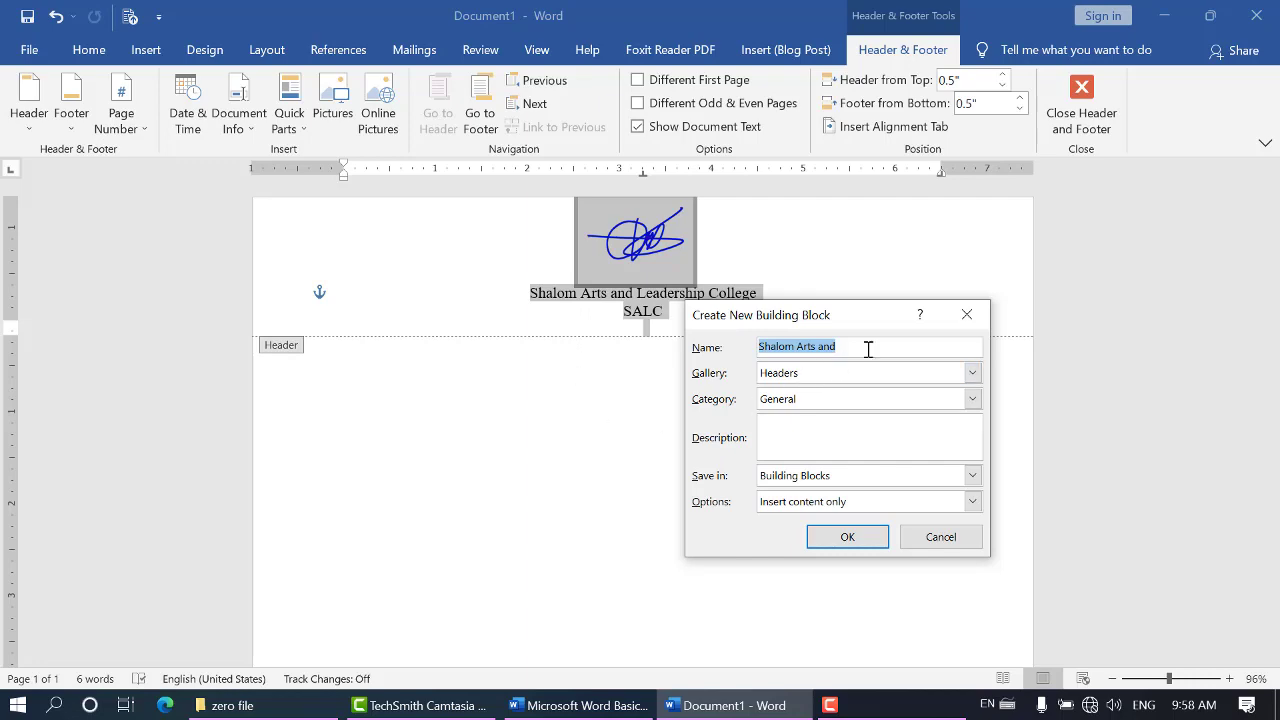
{"action": "type", "text": "BAI"}
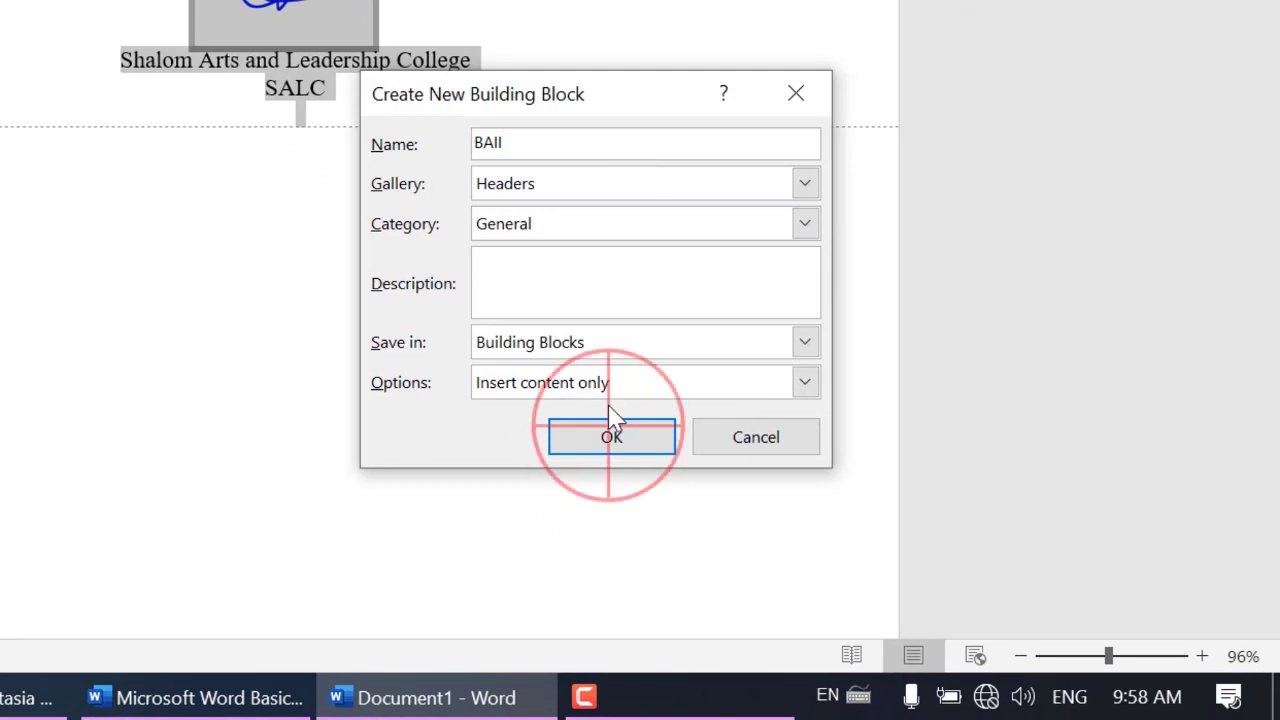
{"action": "left_click", "coordinate": [609, 438]}
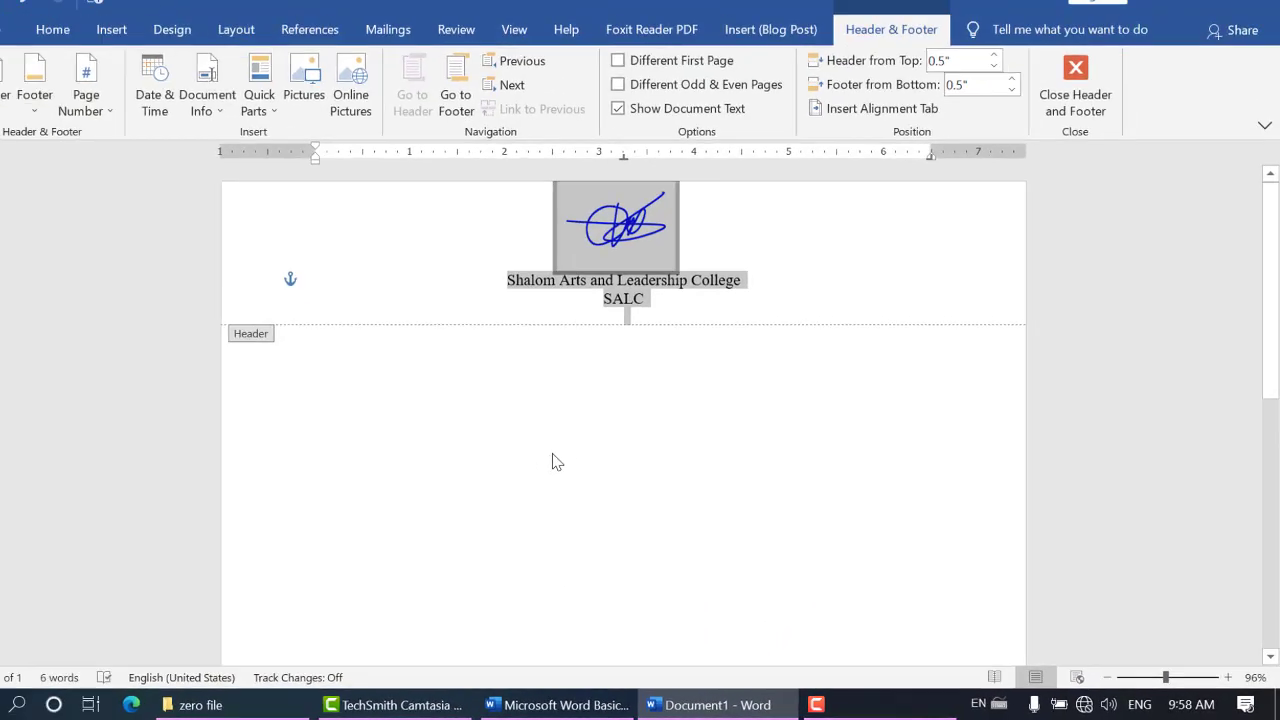
Open the blank document's footer for editing and enter "asdfsadfsadfsda"
{"action": "scroll", "coordinate": [551, 457], "scroll_direction": "down", "scroll_amount": 5}
{"action": "left_click", "coordinate": [563, 580]}
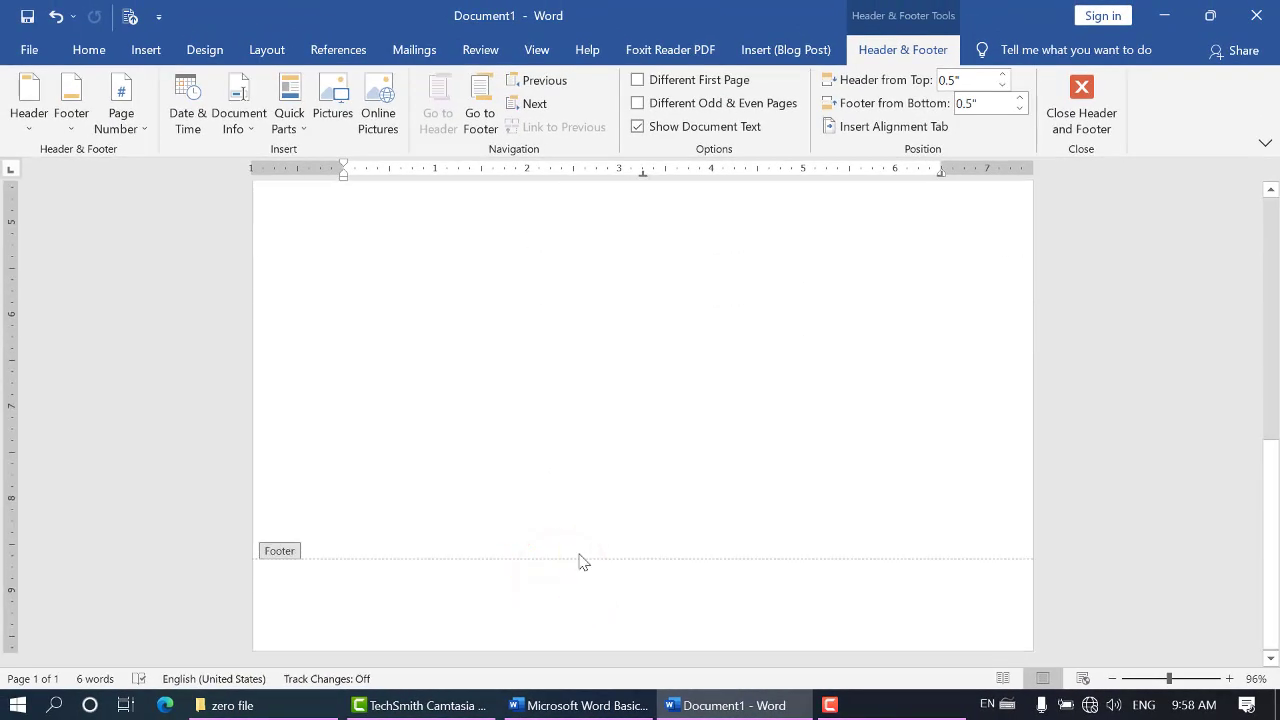
{"action": "left_click", "coordinate": [65, 115]}
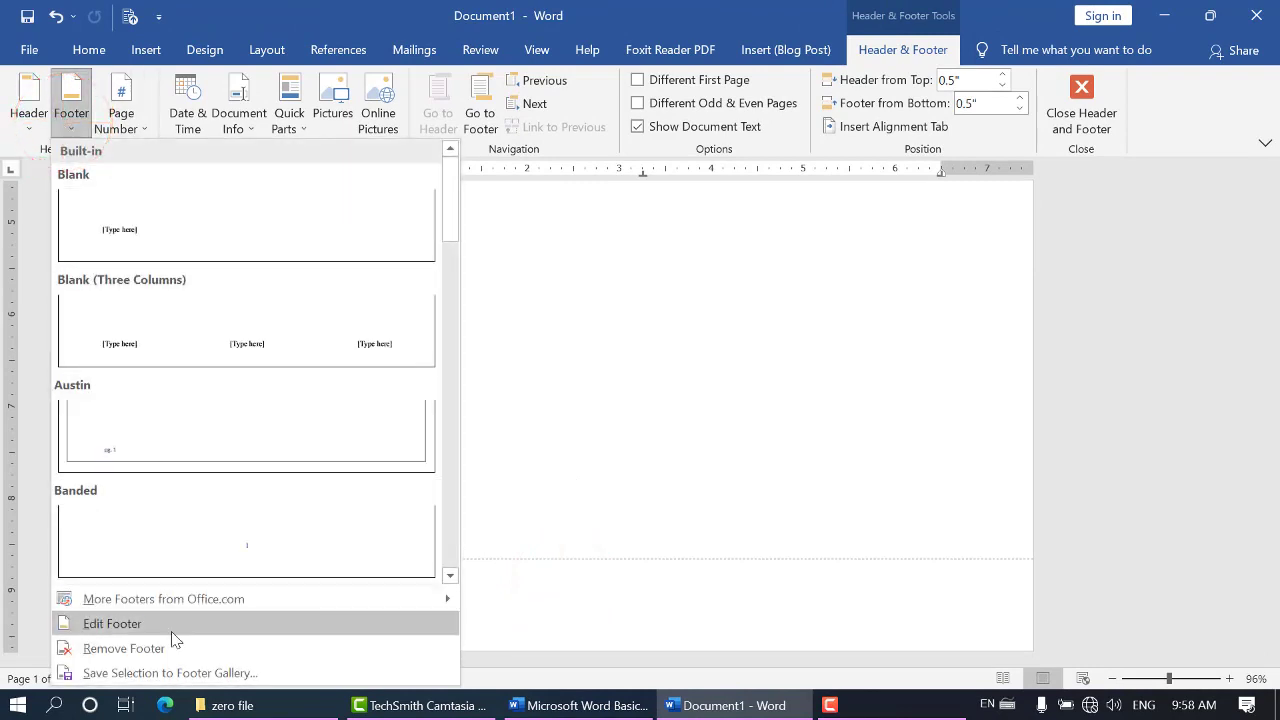
{"action": "left_click", "coordinate": [112, 623]}
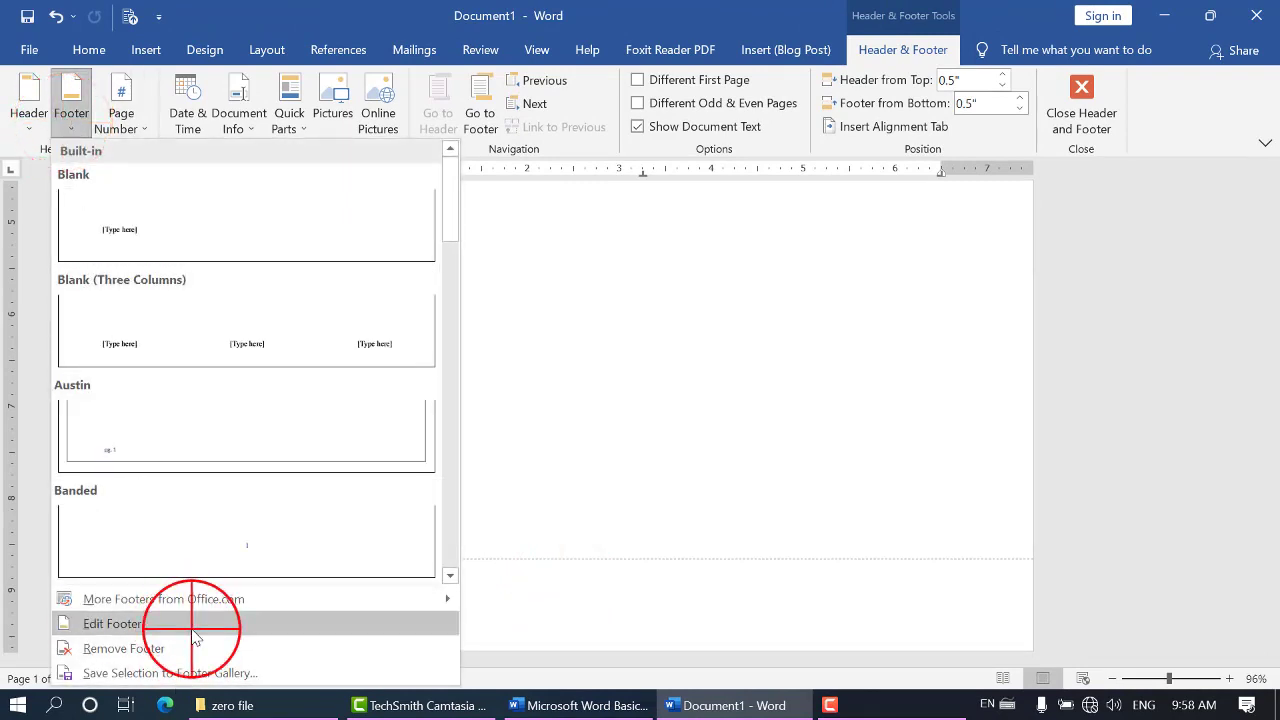
{"action": "type", "text": "asdfsadfsadfsda"}
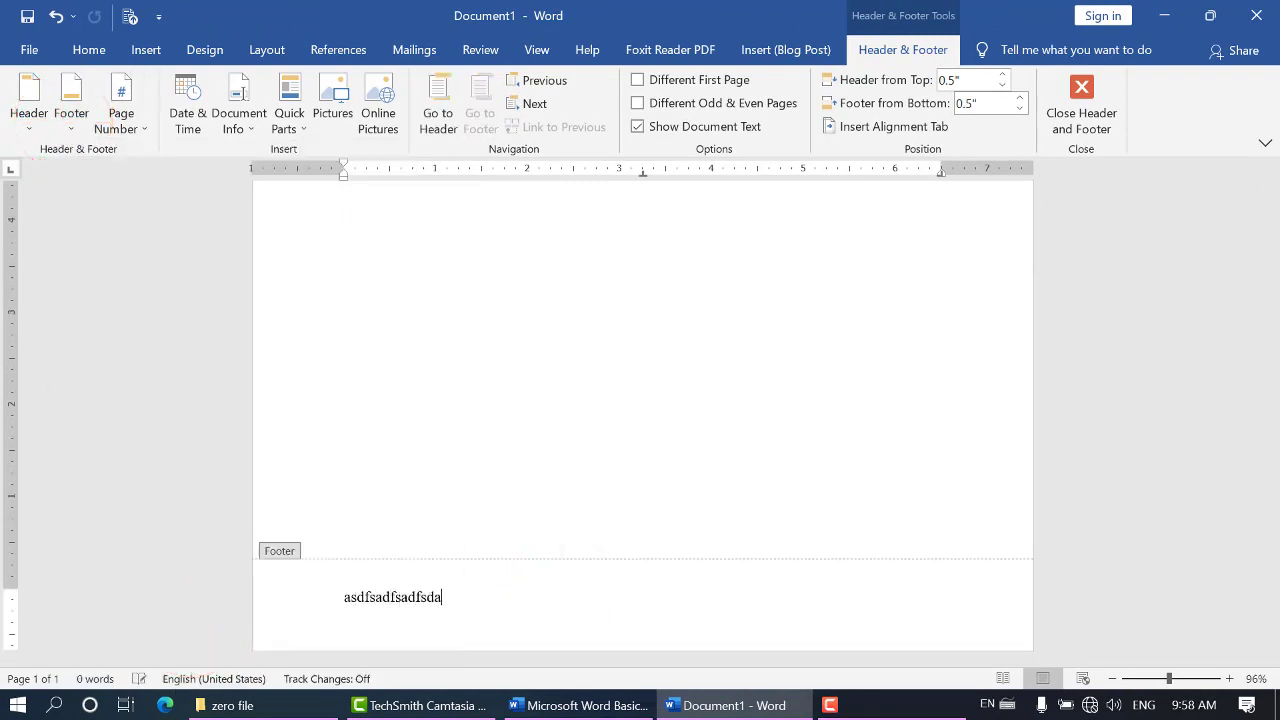
{"action": "type", "text": "fasdfsad safsadf"}
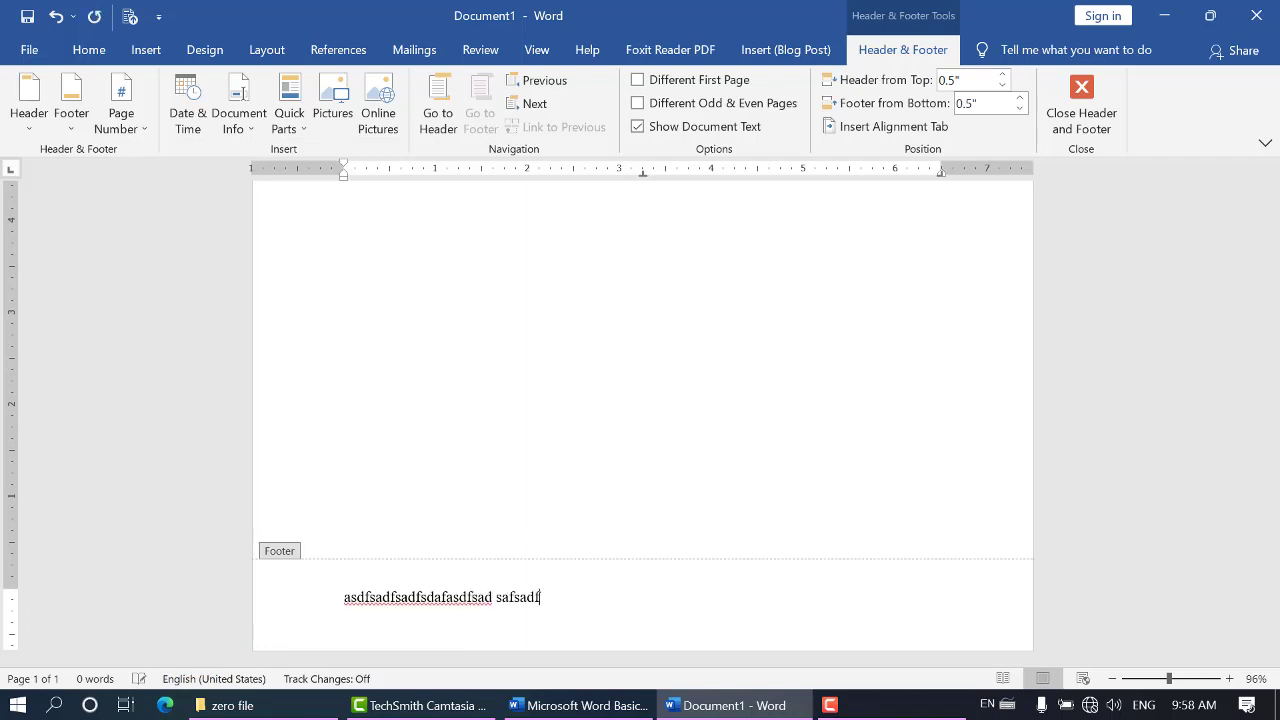
Complete the footer text as "asdfsadfsadfsdafasdfsad safsadf" and save it to the footer gallery as a building block named "BA2"
{"action": "key", "text": "ctrl+a"}
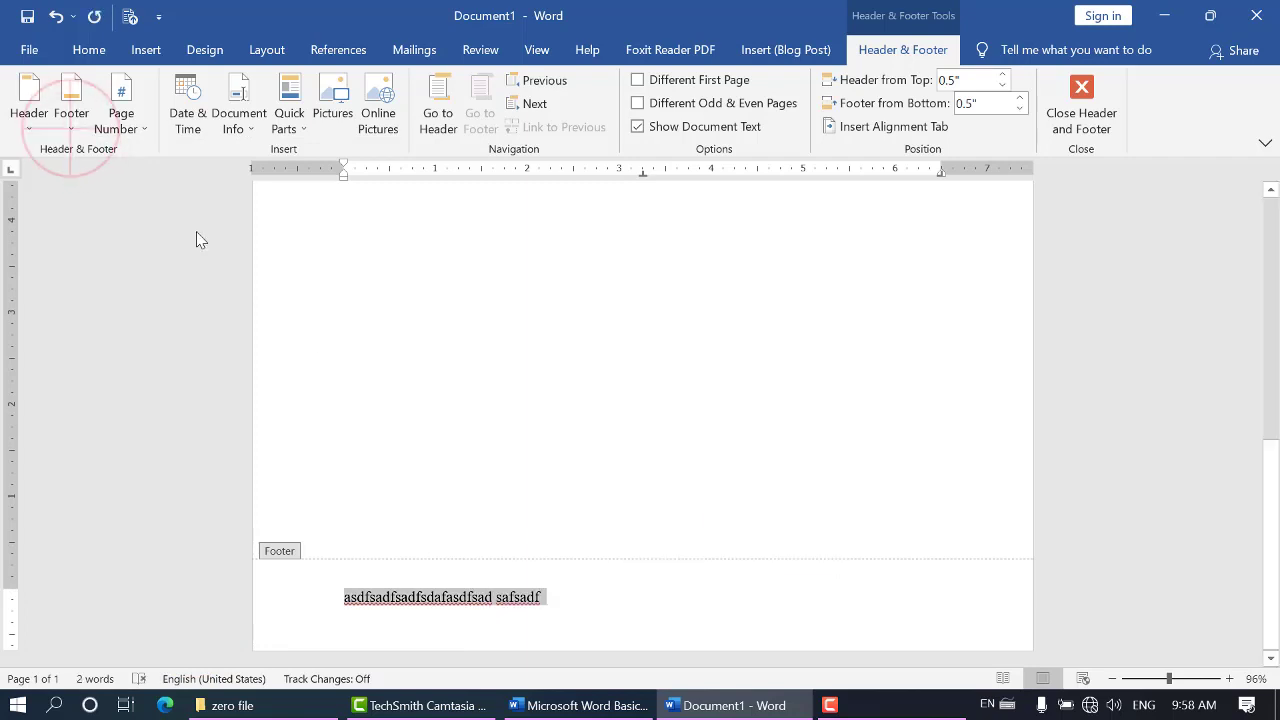
{"action": "left_click", "coordinate": [85, 125]}
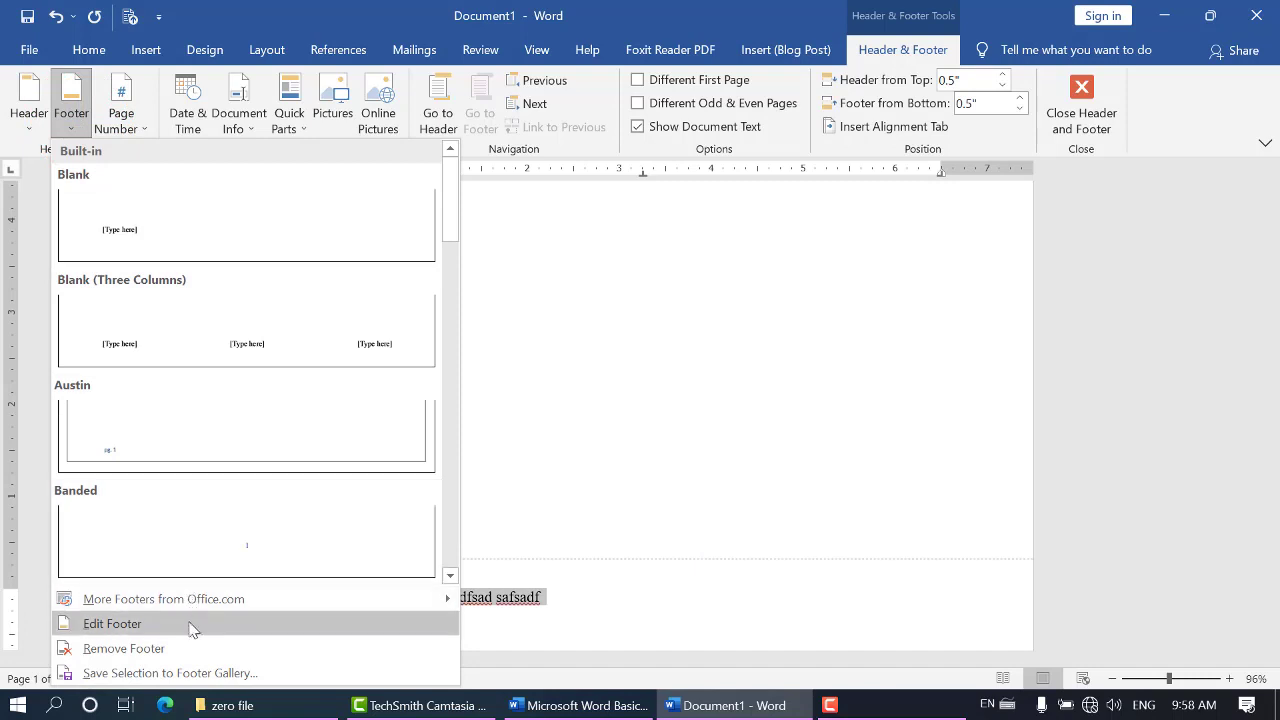
{"action": "left_click", "coordinate": [170, 675]}
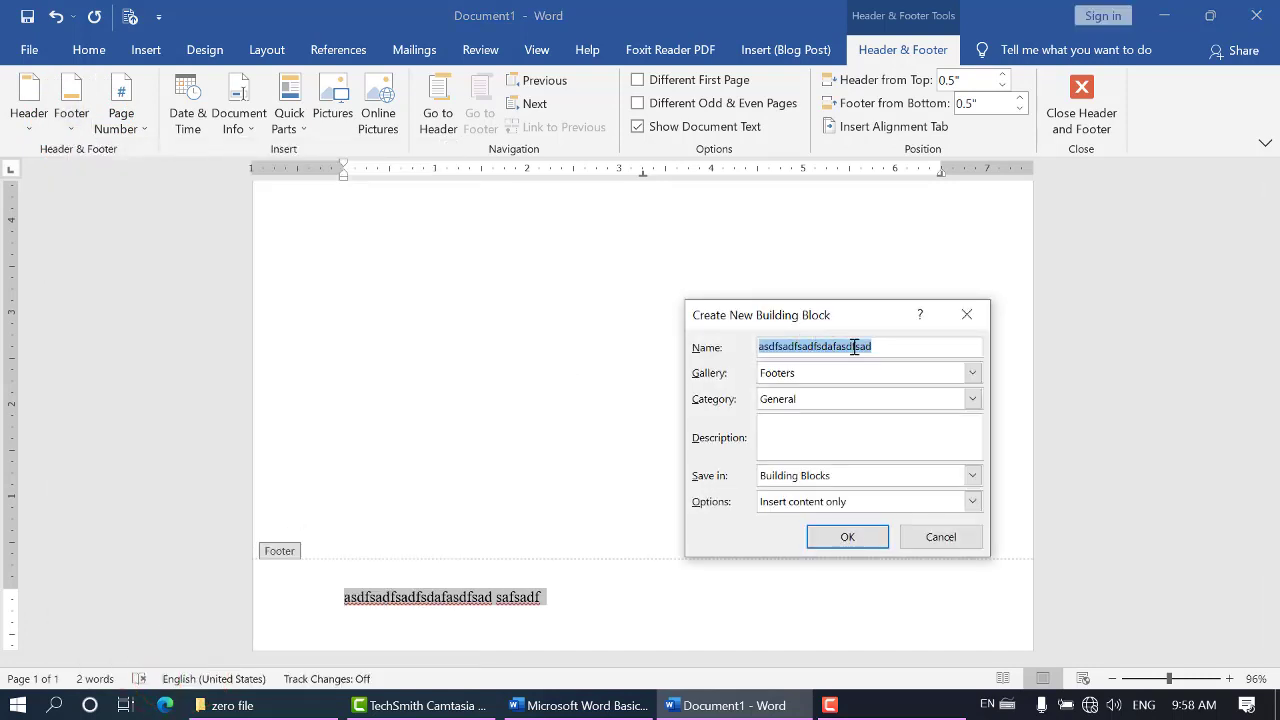
{"action": "type", "text": "BA2"}
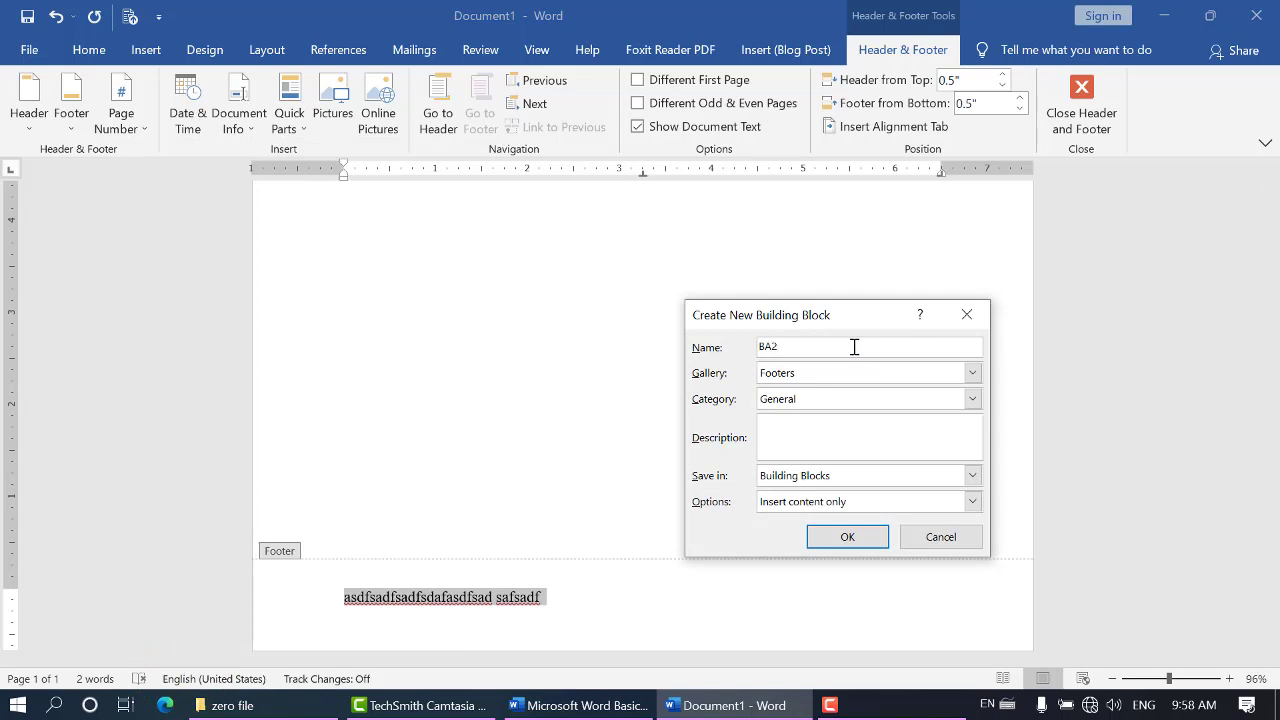
{"action": "left_click", "coordinate": [846, 536]}
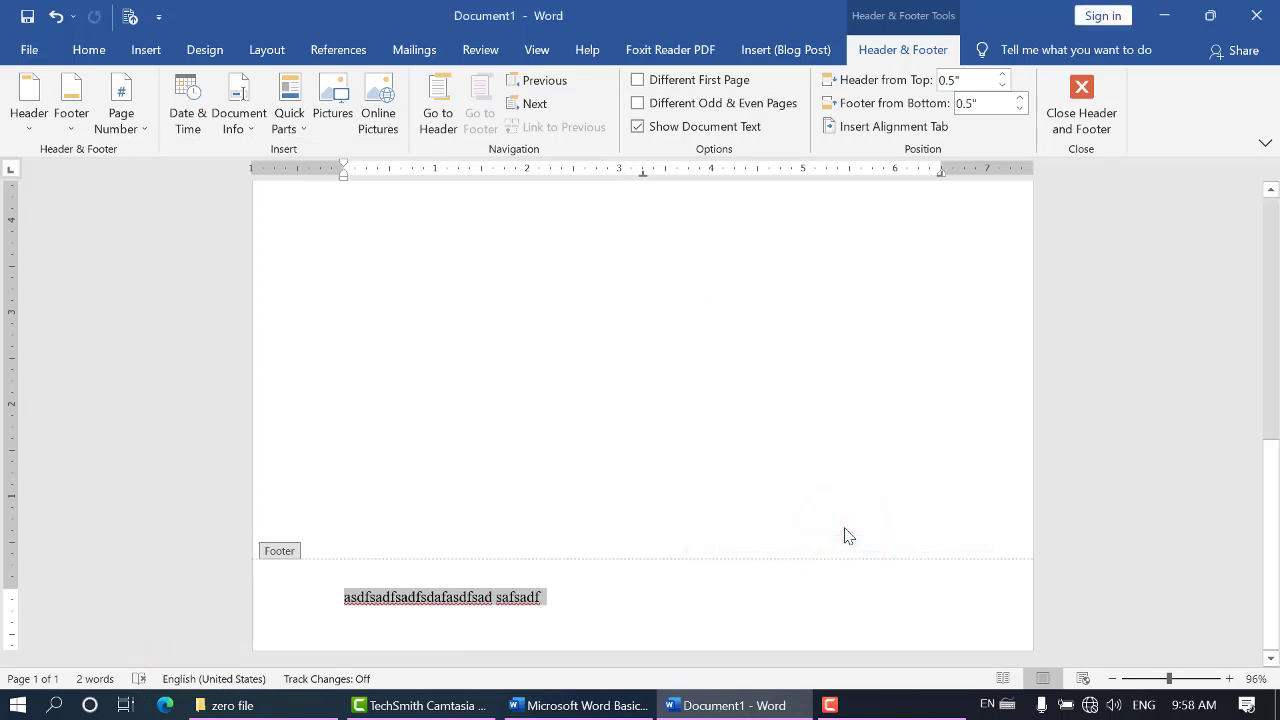
Close the document and save it in the Documents folder as "Doc1"
{"action": "left_click", "coordinate": [1256, 15]}
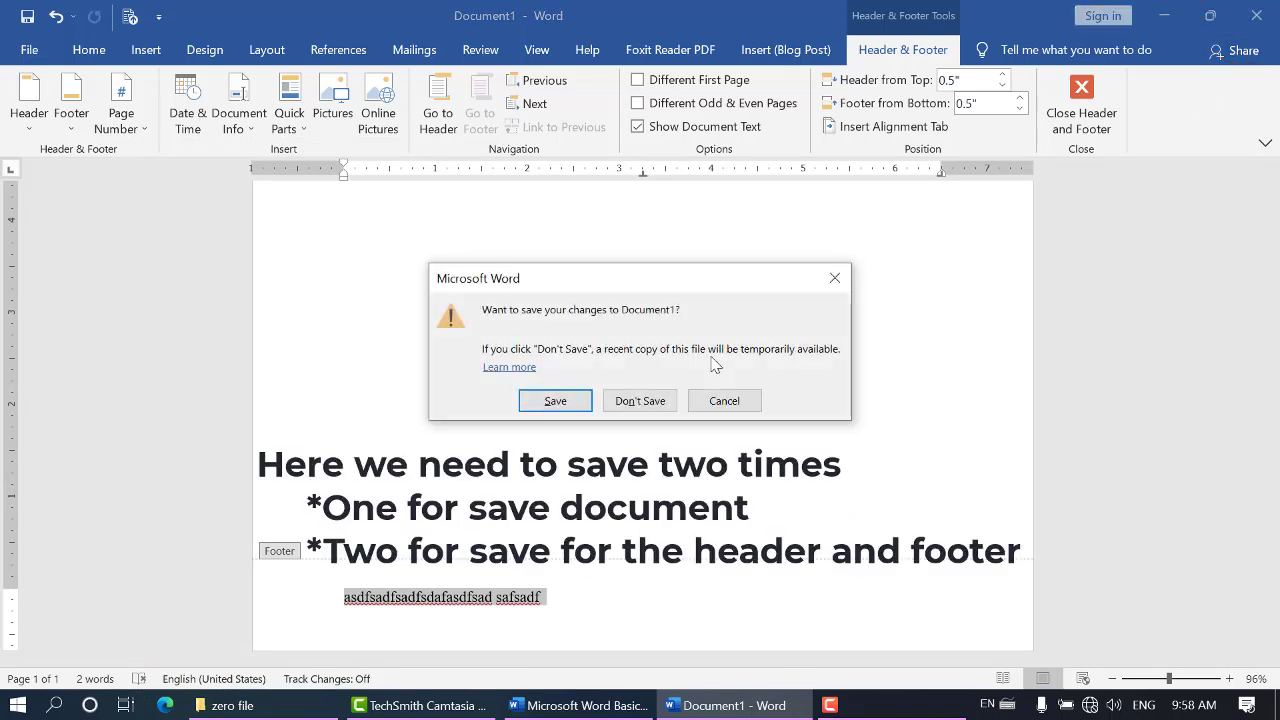
{"action": "left_click", "coordinate": [555, 401]}
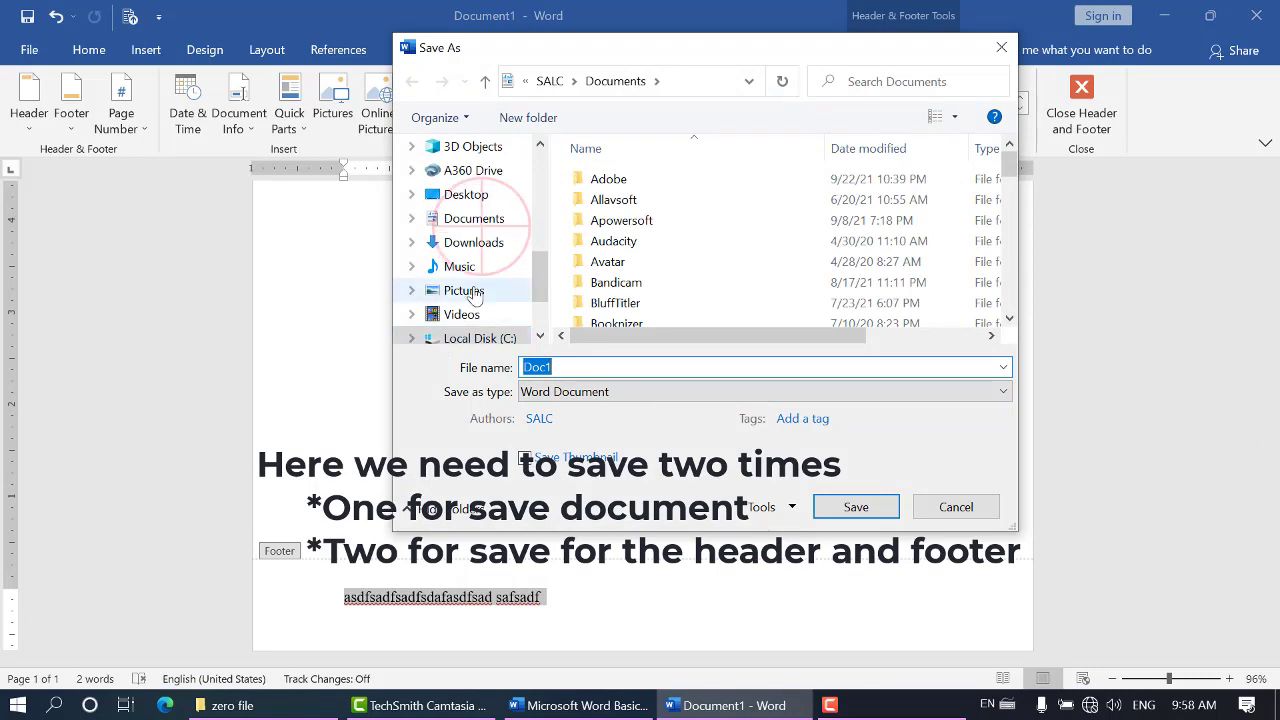
{"action": "left_click", "coordinate": [474, 218]}
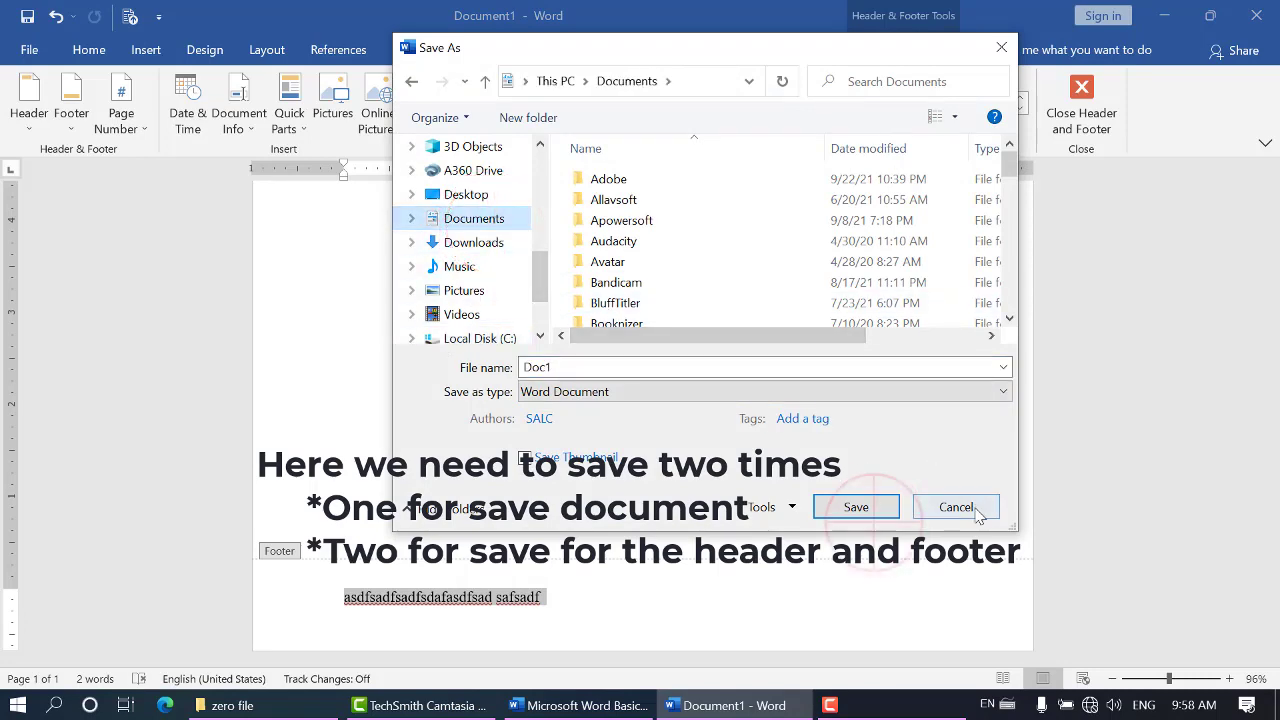
{"action": "left_click", "coordinate": [882, 510]}
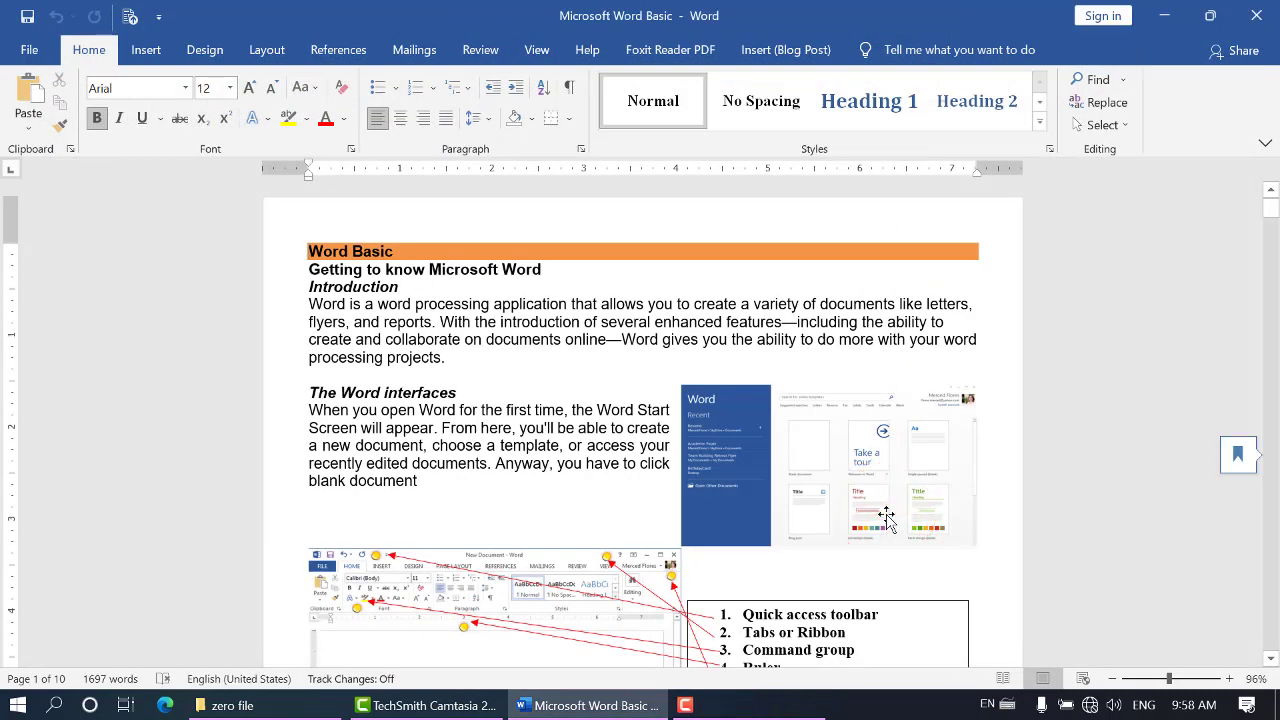
Close the Microsoft Word Basic document and save the changes to "Building Blocks"
{"action": "left_click", "coordinate": [886, 516]}
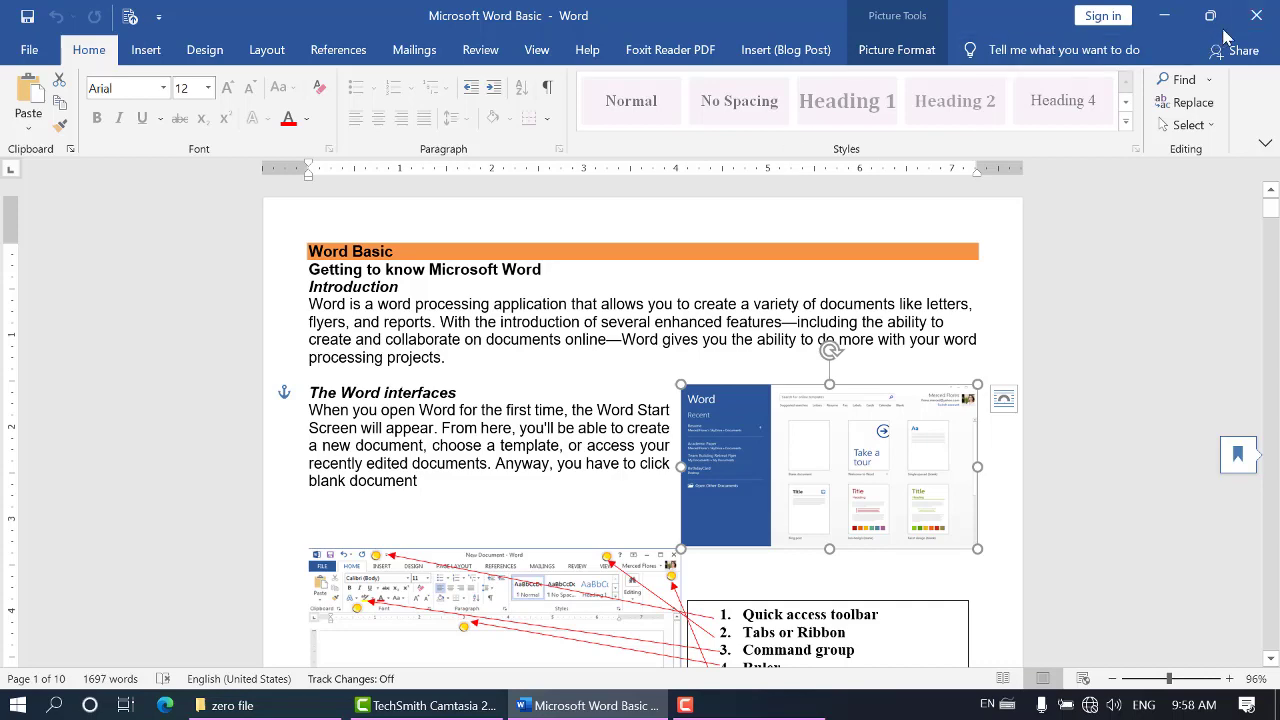
{"action": "left_click", "coordinate": [1164, 15]}
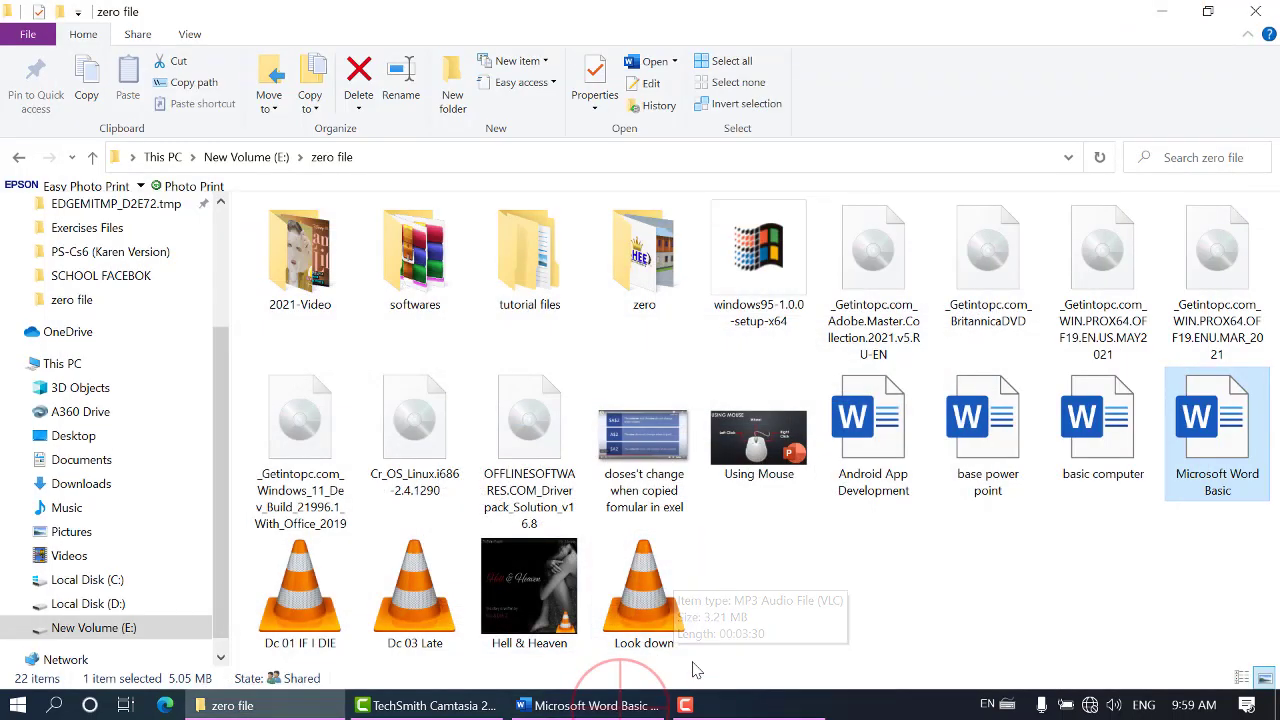
{"action": "left_click", "coordinate": [590, 705]}
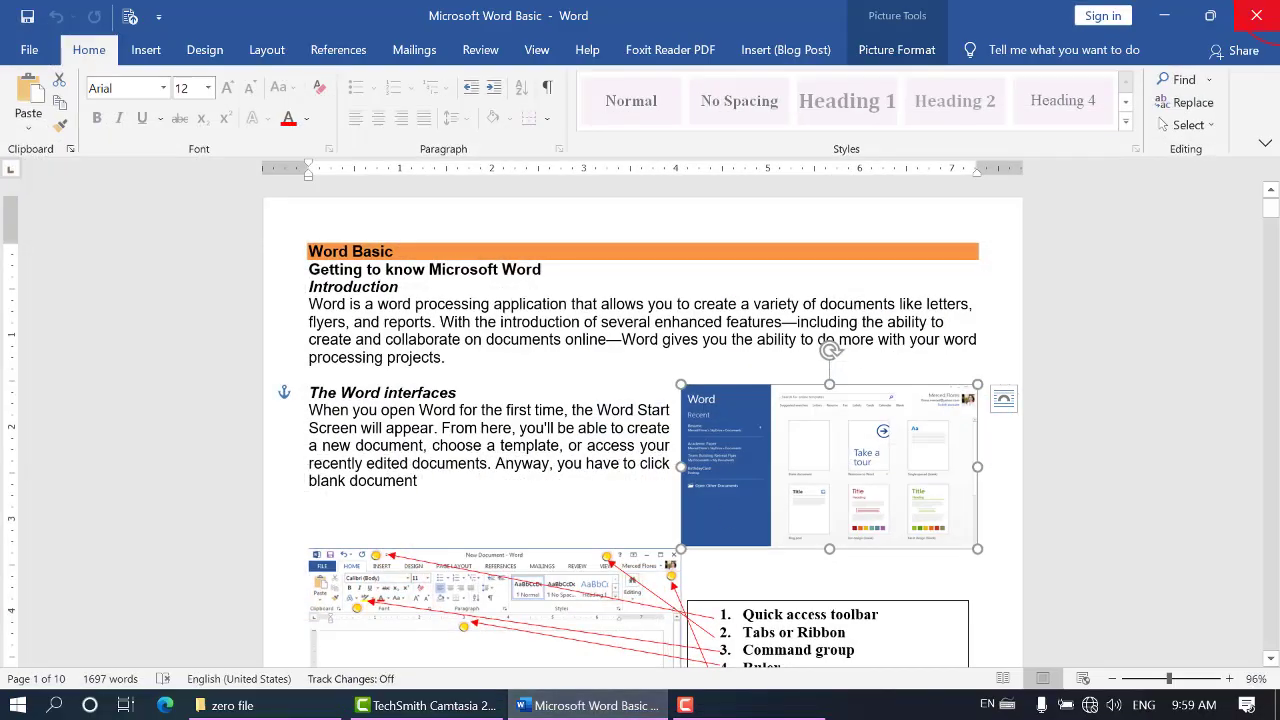
{"action": "left_click", "coordinate": [1256, 15]}
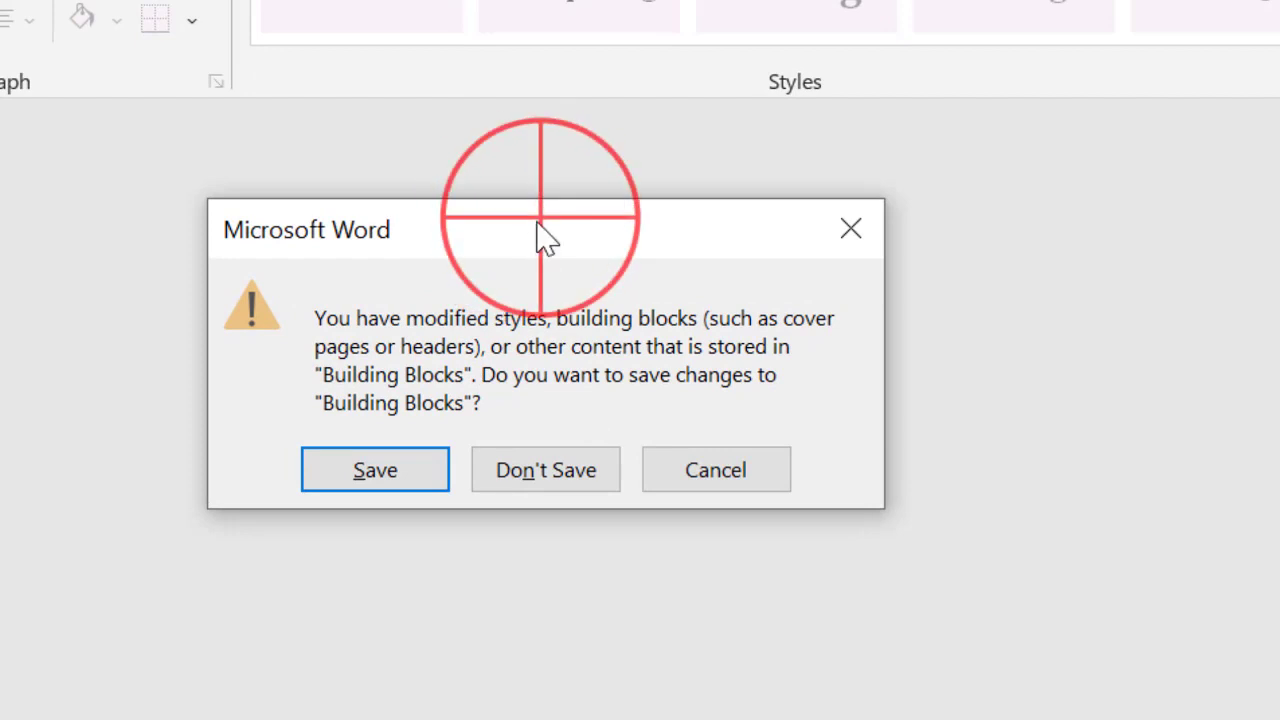
{"action": "left_click_drag", "start_coordinate": [540, 225], "coordinate": [432, 217]}
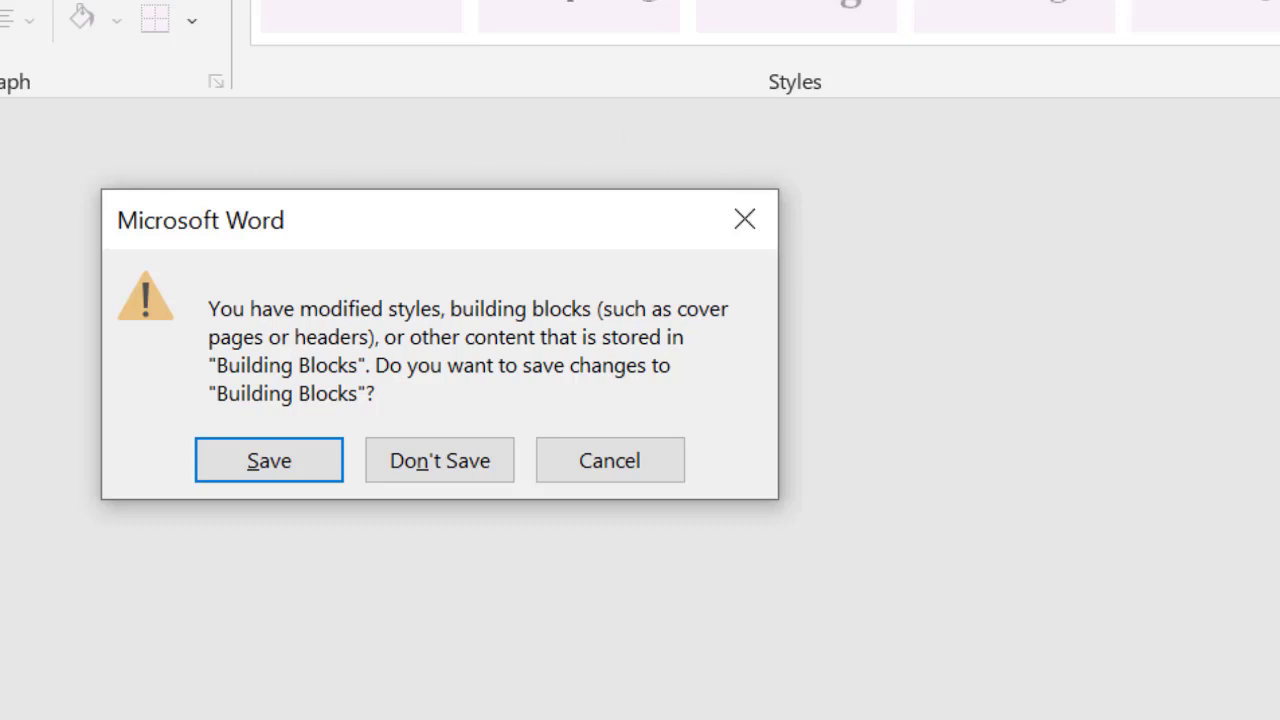
{"action": "left_click_drag", "start_coordinate": [447, 200], "coordinate": [519, 206]}
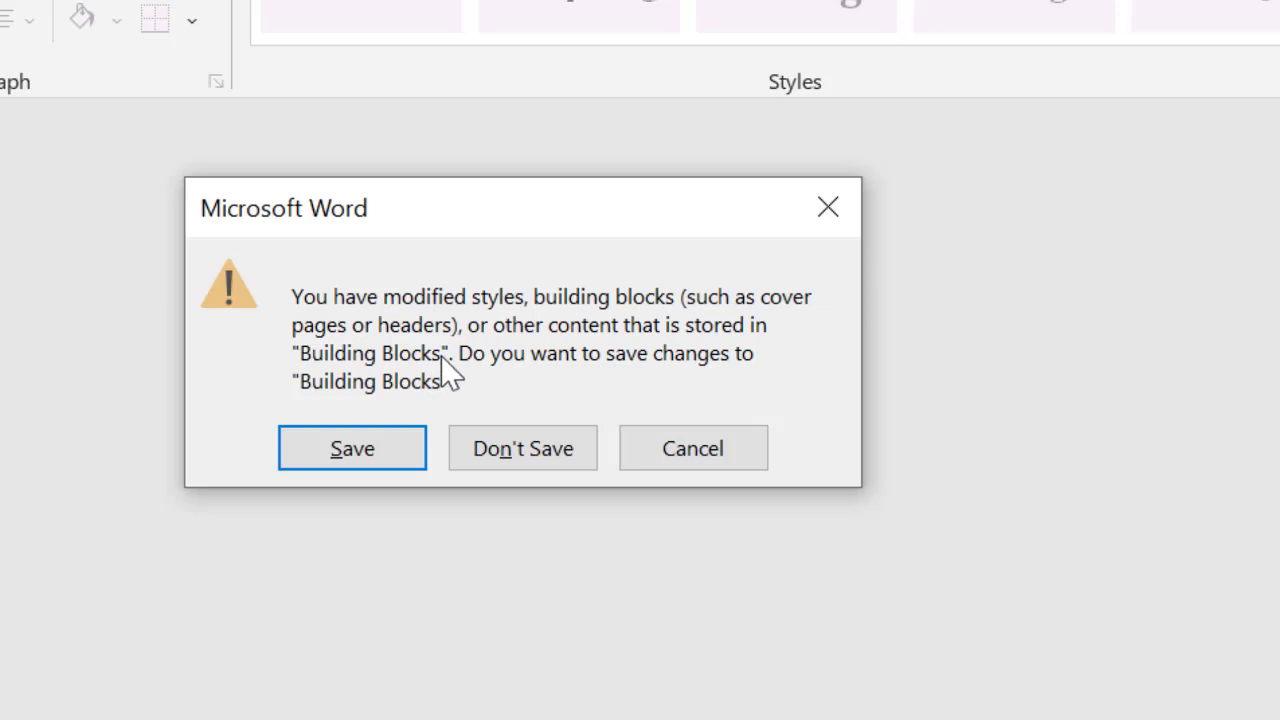
{"action": "left_click", "coordinate": [346, 452]}
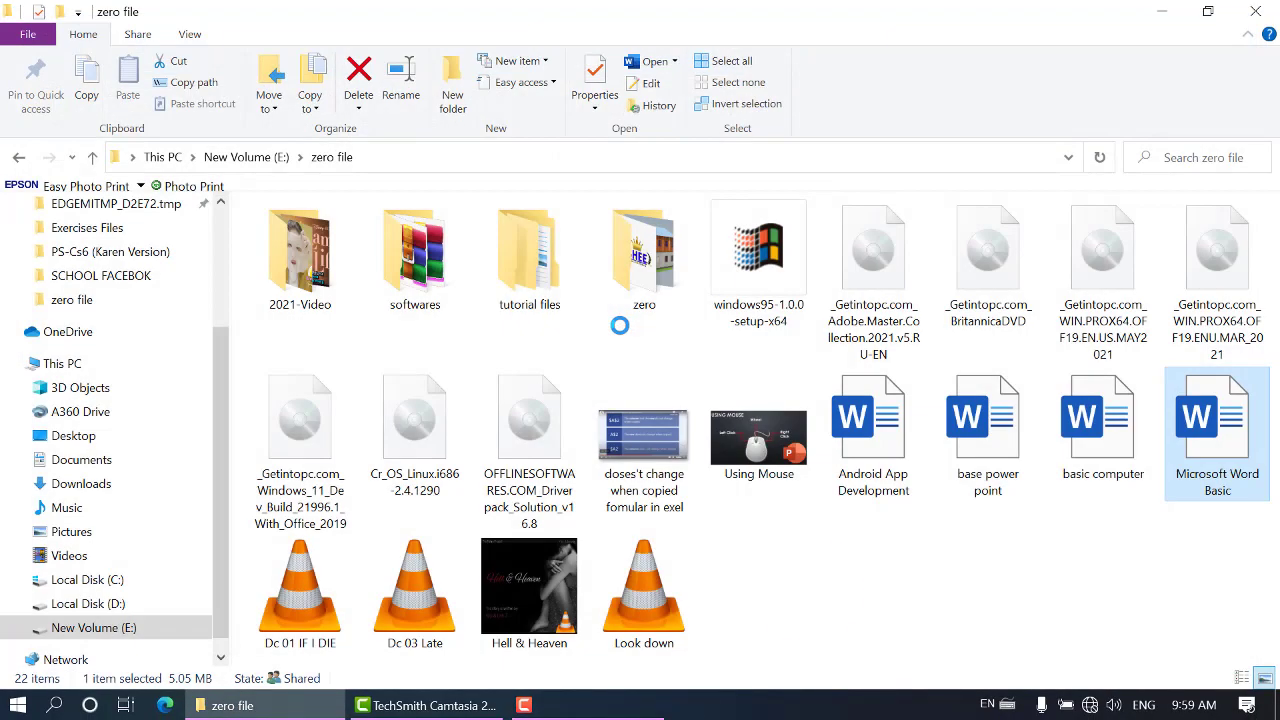
Close the zero file folder window, relaunch Word and create a blank document
{"action": "left_click", "coordinate": [1255, 11]}
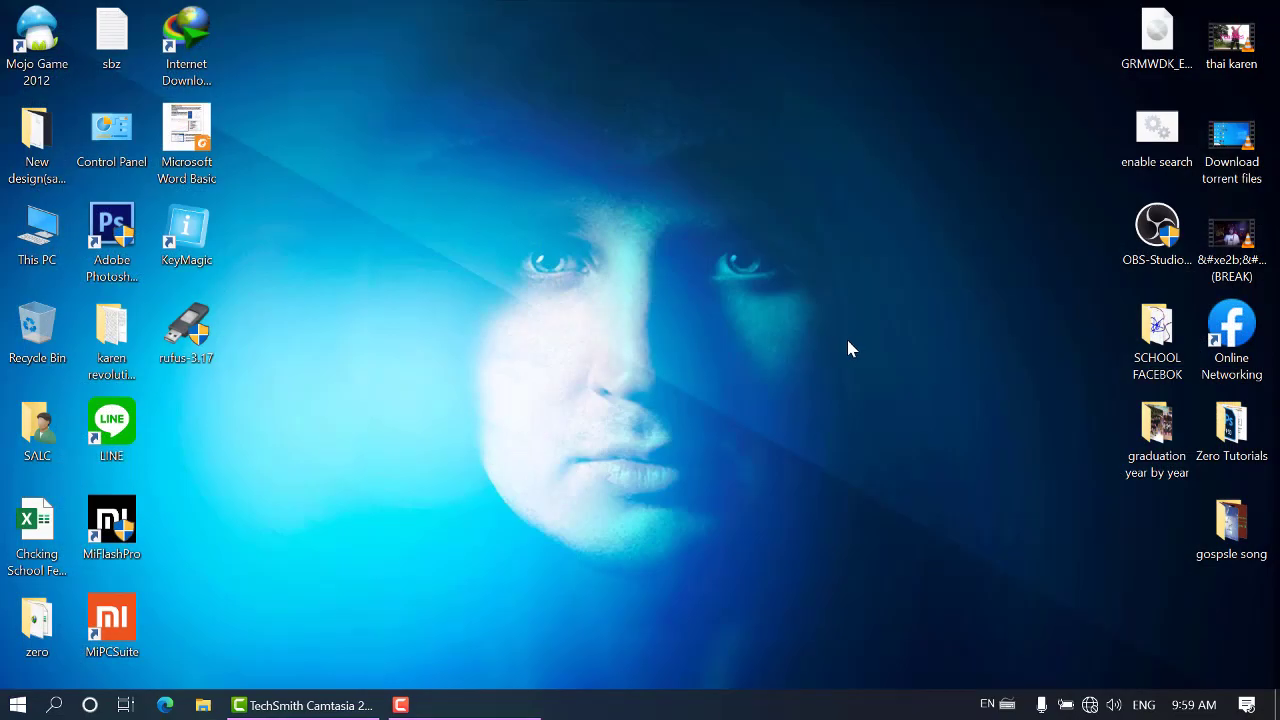
{"action": "key", "text": "super"}
{"action": "type", "text": "w"}
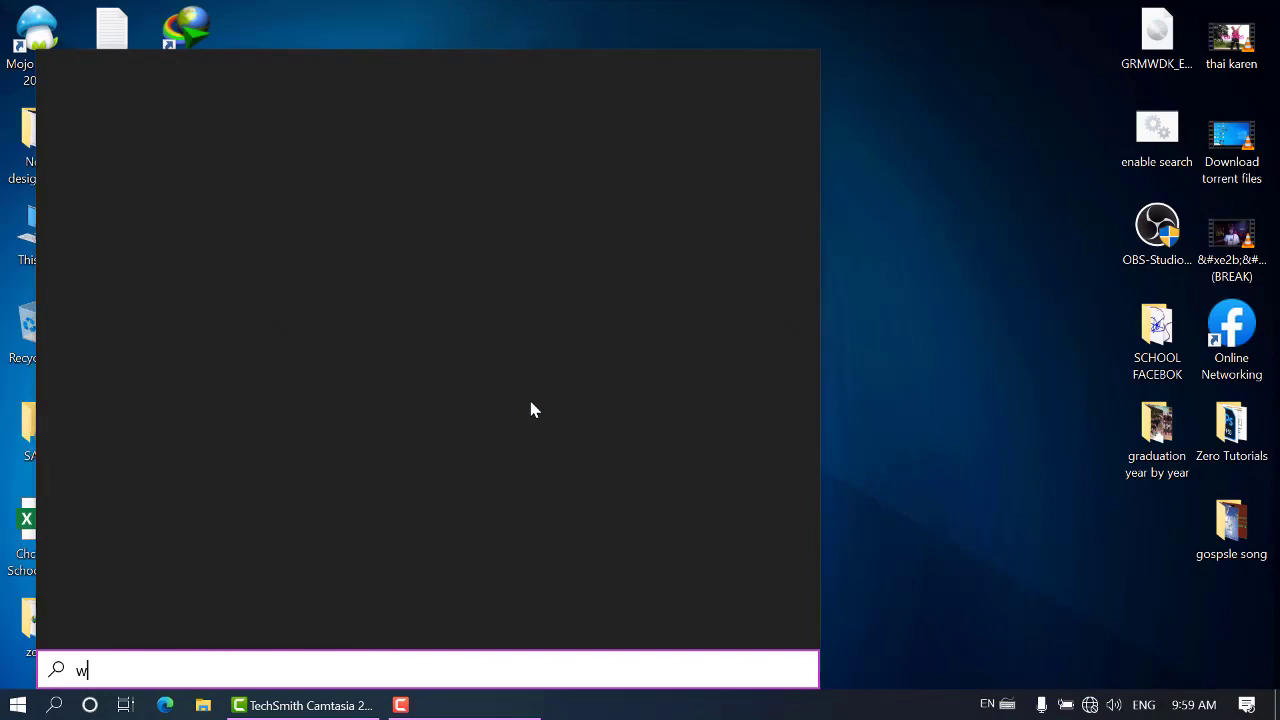
{"action": "type", "text": "ord"}
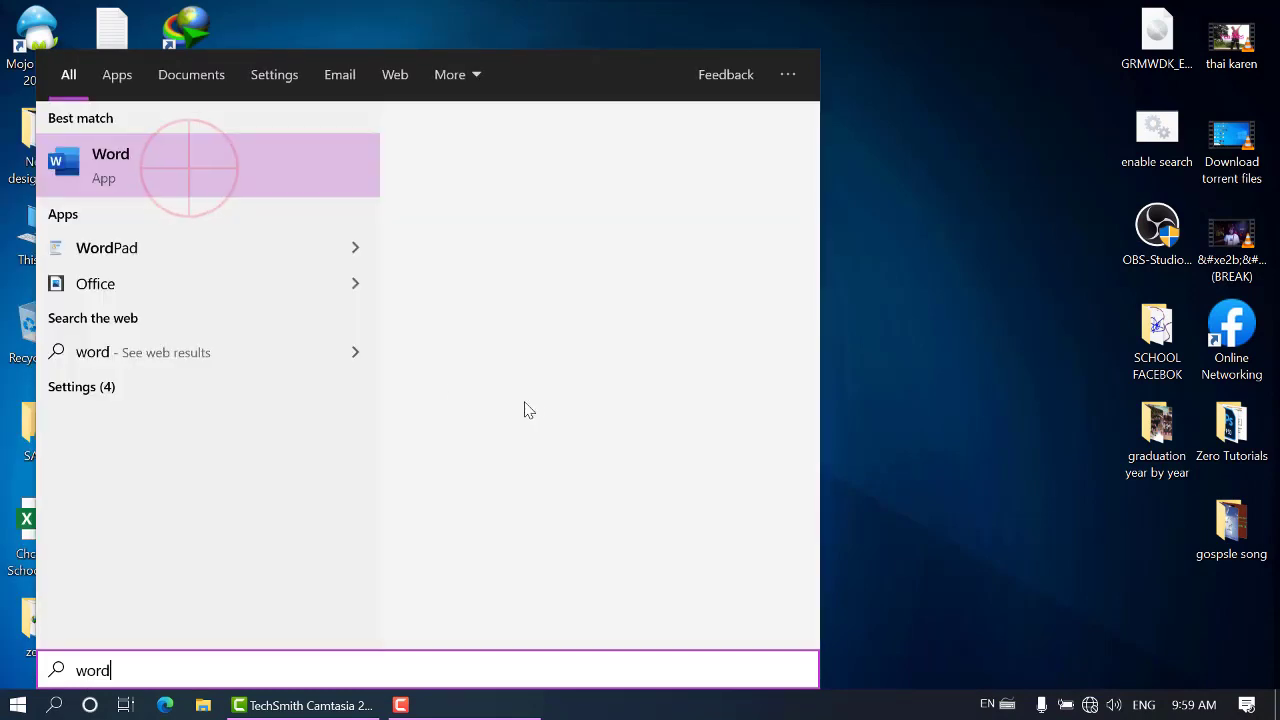
{"action": "left_click", "coordinate": [205, 168]}
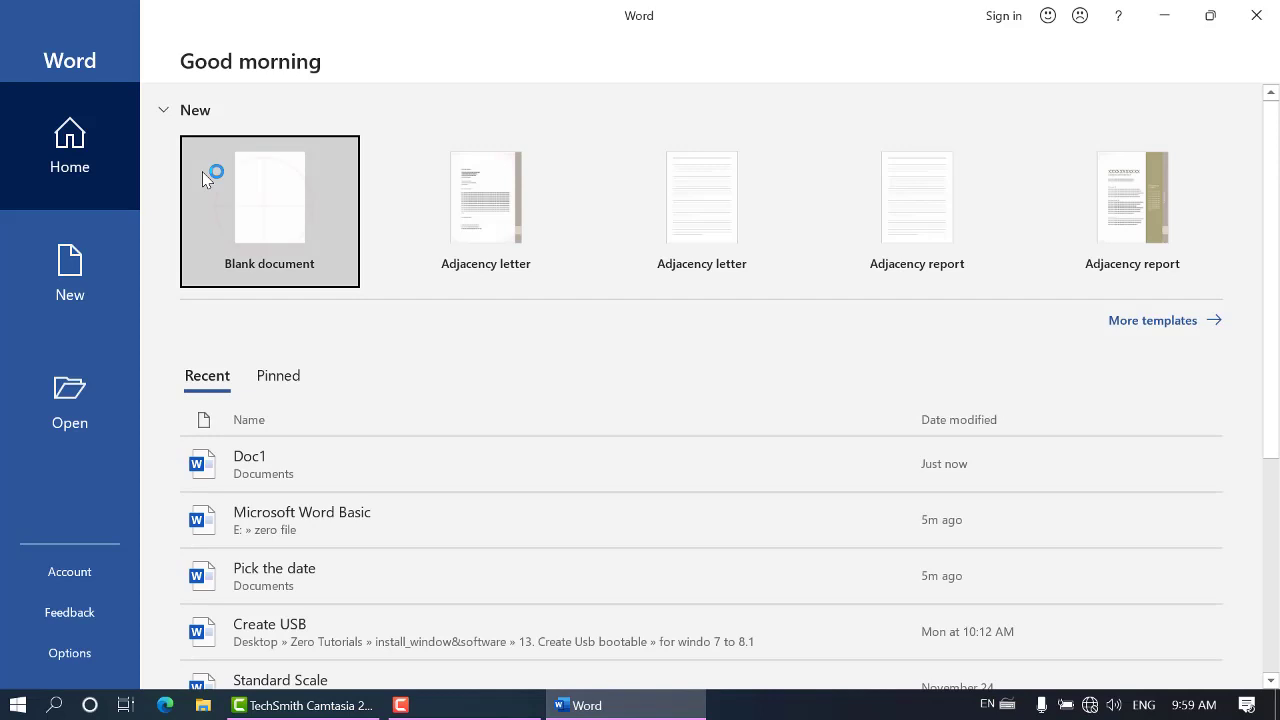
{"action": "left_click", "coordinate": [256, 190]}
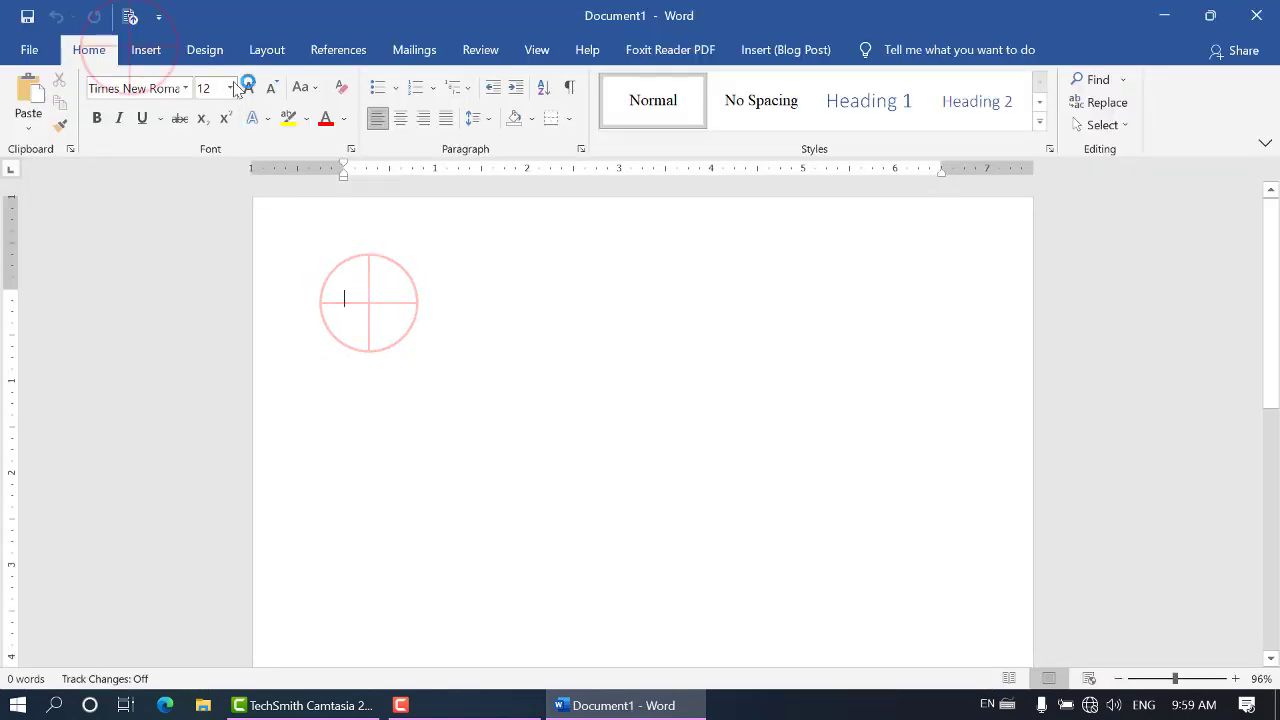
Insert the saved custom header "BAII" from the header gallery's General category into the blank document
{"action": "left_click", "coordinate": [146, 49]}
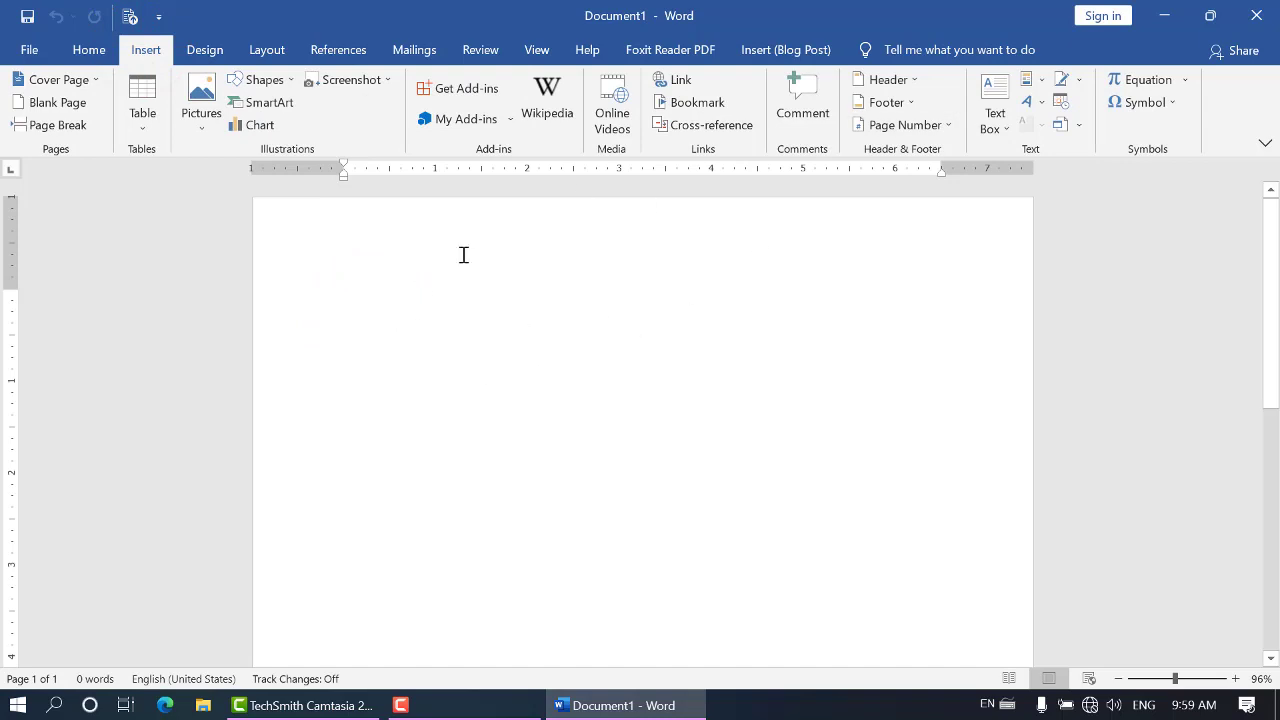
{"action": "left_click", "coordinate": [918, 76]}
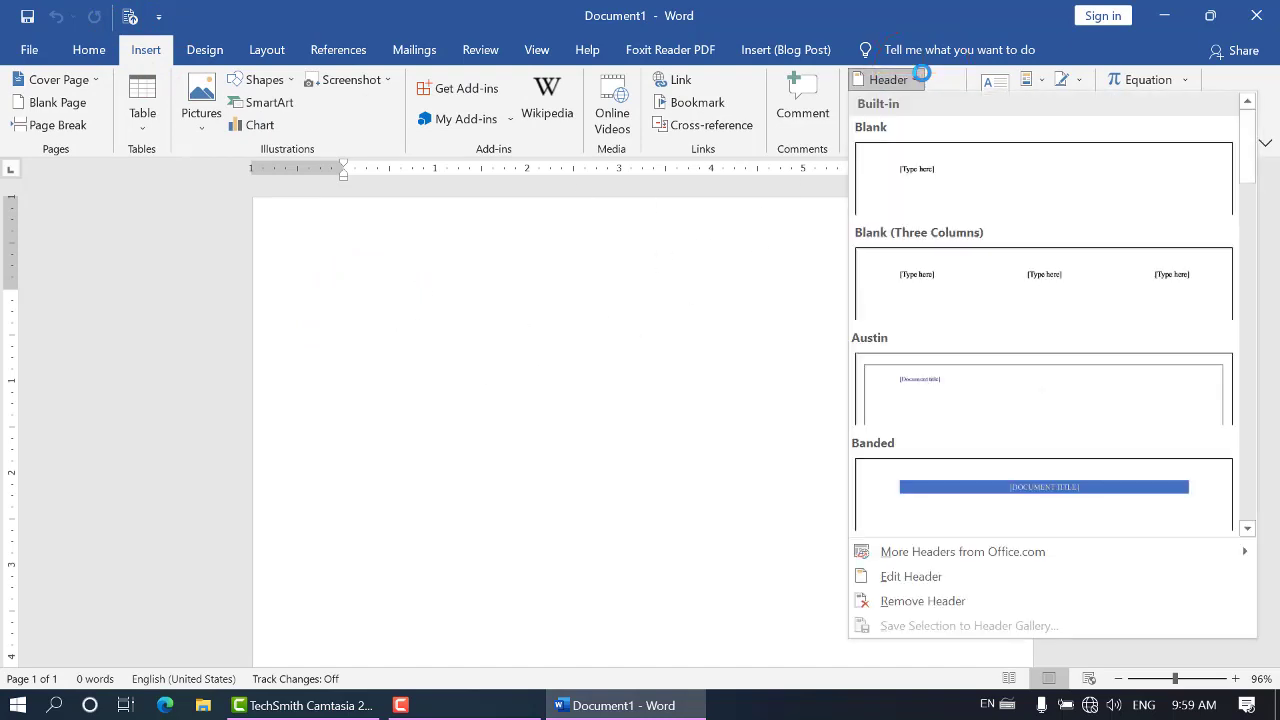
{"action": "left_click_drag", "start_coordinate": [1246, 137], "coordinate": [1234, 265]}
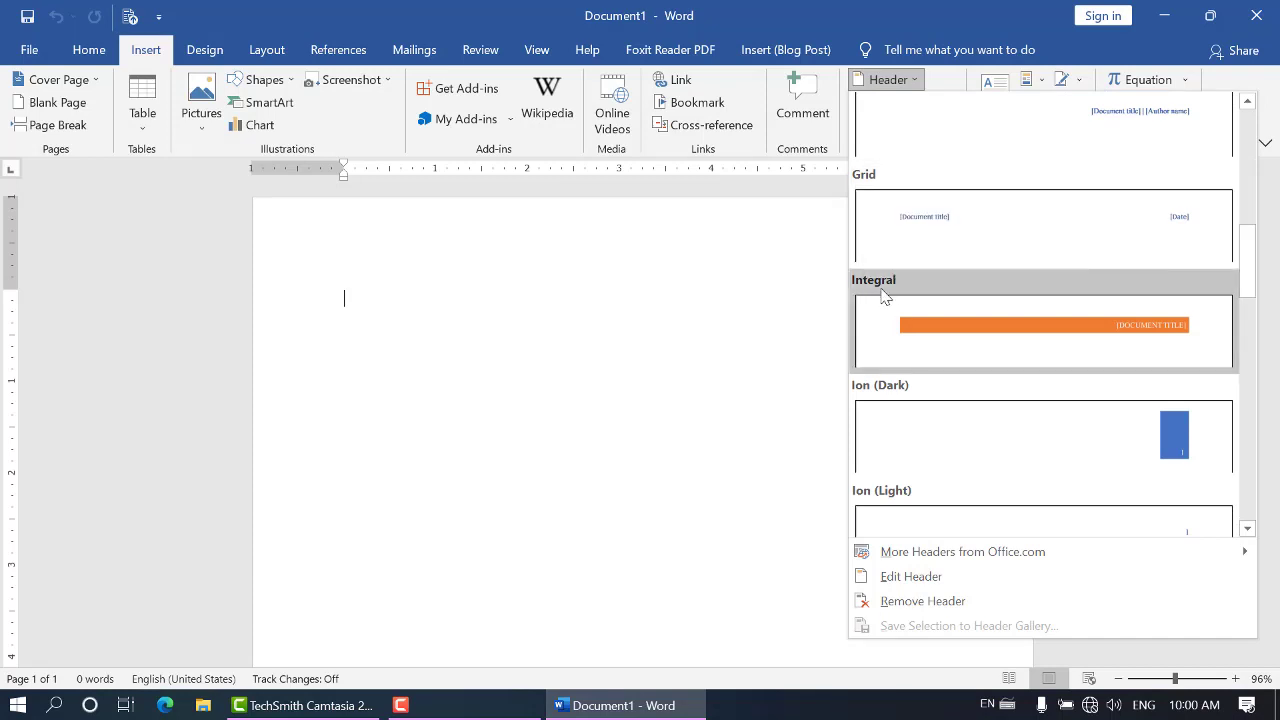
{"action": "left_click_drag", "start_coordinate": [1243, 255], "coordinate": [1249, 492]}
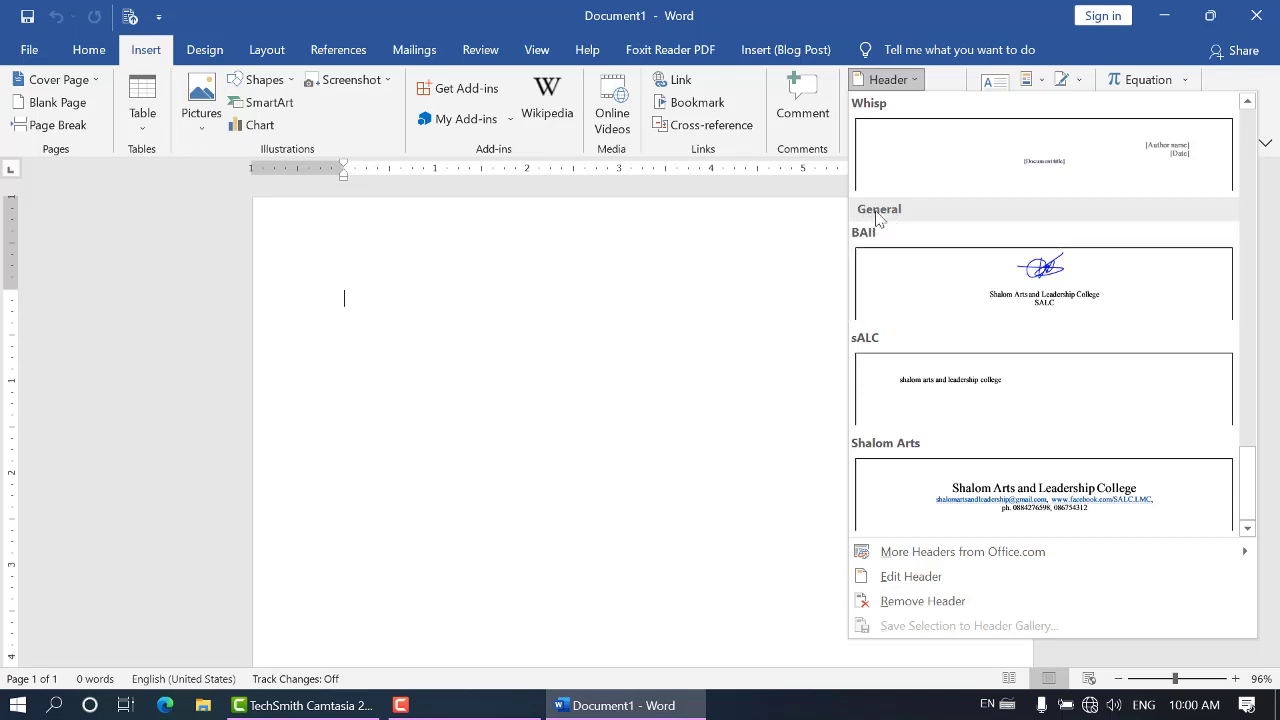
{"action": "left_click", "coordinate": [928, 282]}
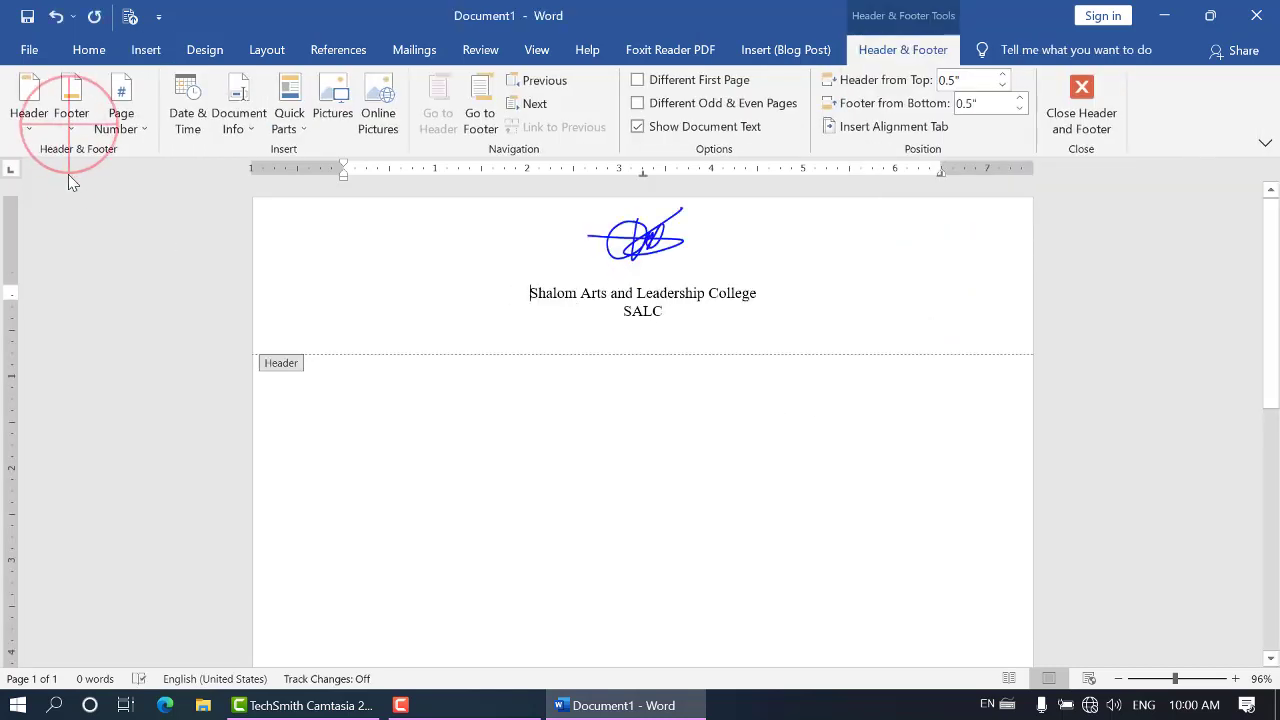
Insert the saved custom footer "BA2" from the footer gallery and leave header and footer editing
{"action": "left_click", "coordinate": [70, 127]}
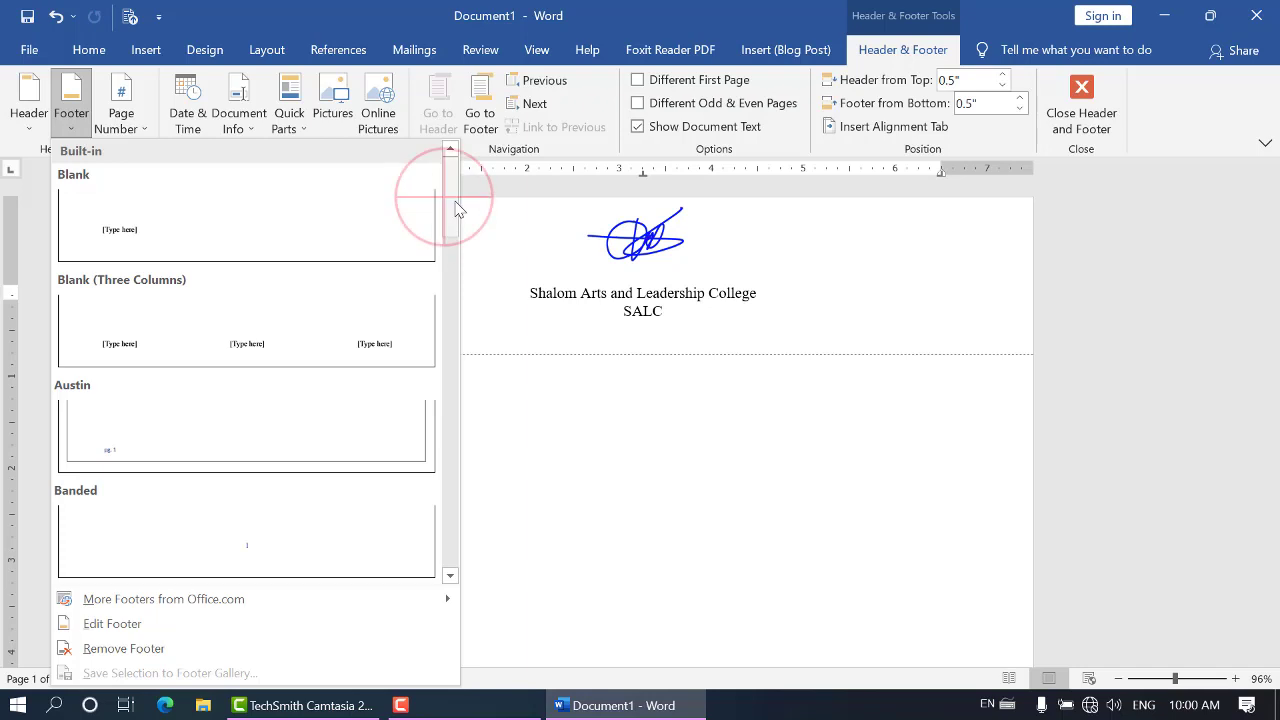
{"action": "left_click_drag", "start_coordinate": [451, 180], "coordinate": [462, 555]}
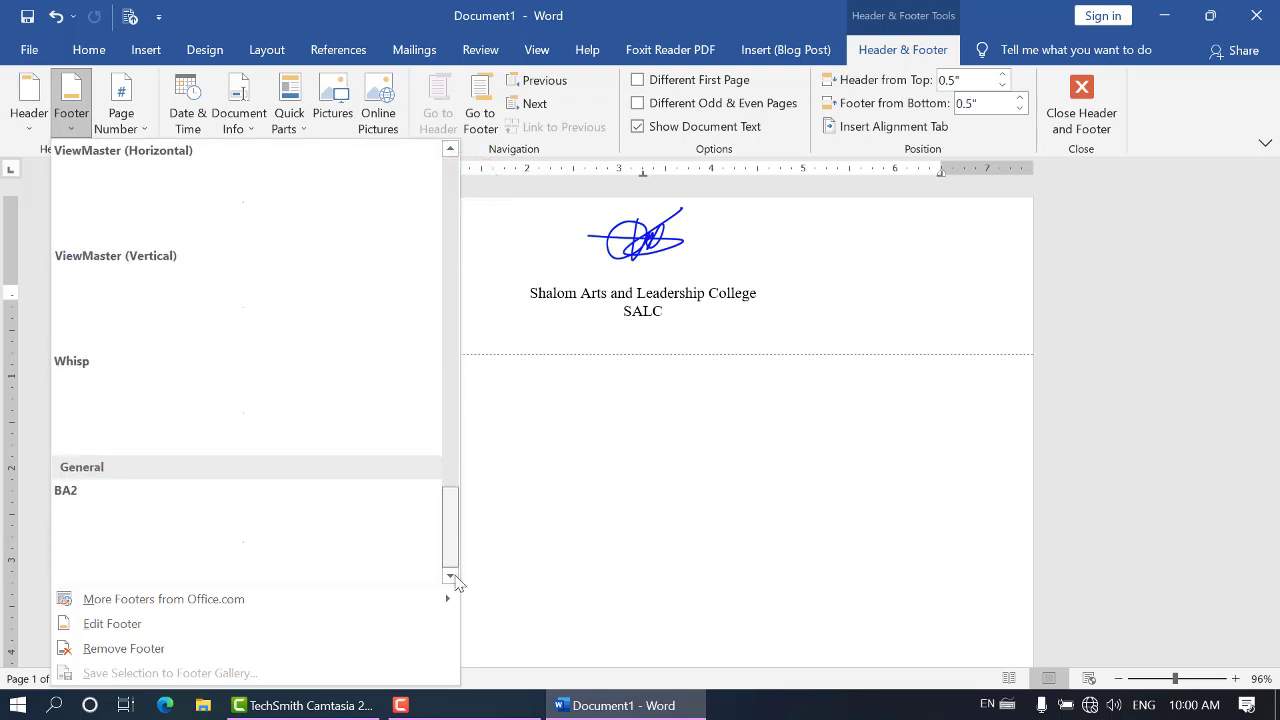
{"action": "left_click", "coordinate": [150, 534]}
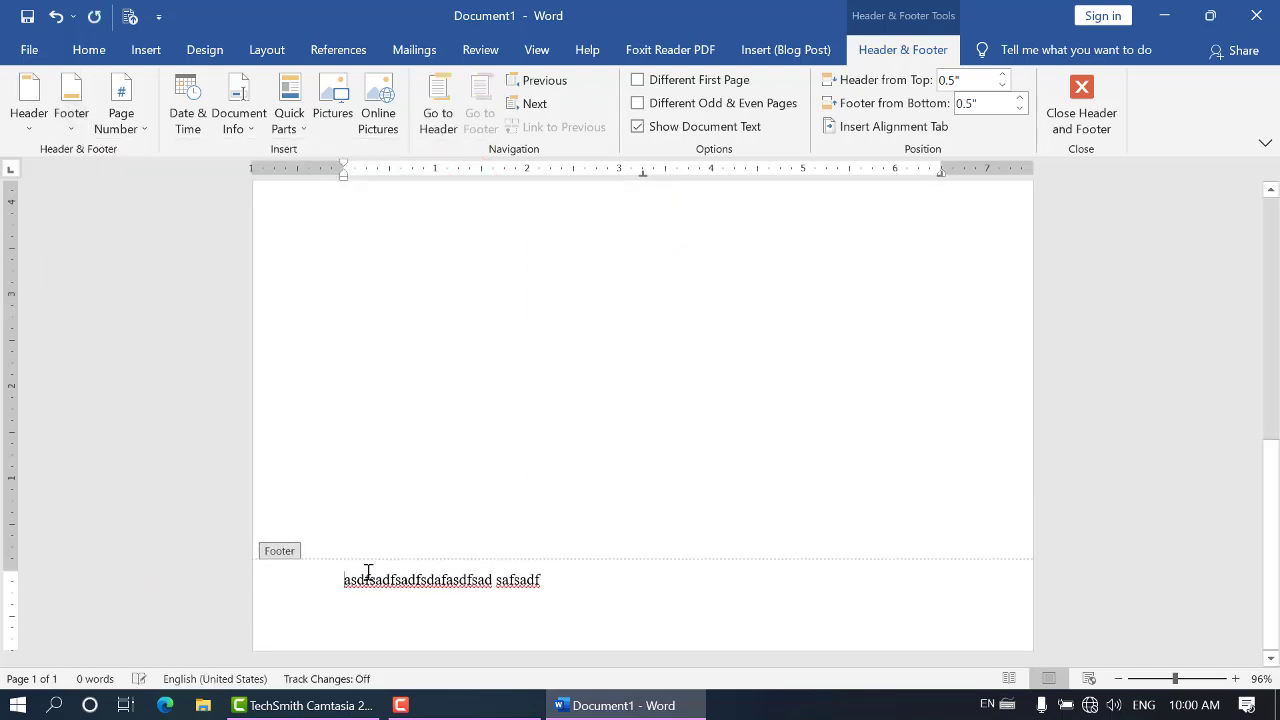
{"action": "left_click", "coordinate": [1082, 115]}
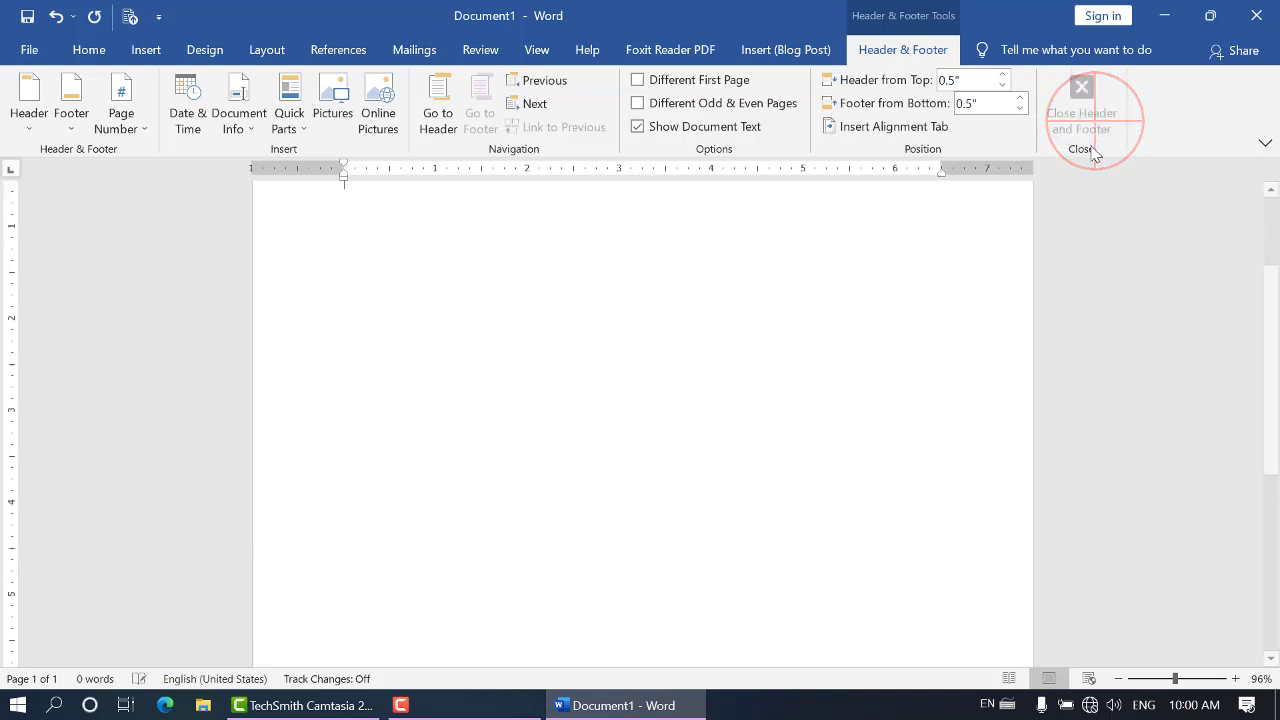
Zoom the document out to 40% to examine the whole page with its header and footer
{"action": "left_click", "coordinate": [1119, 682]}
{"action": "left_click", "coordinate": [1119, 682]}
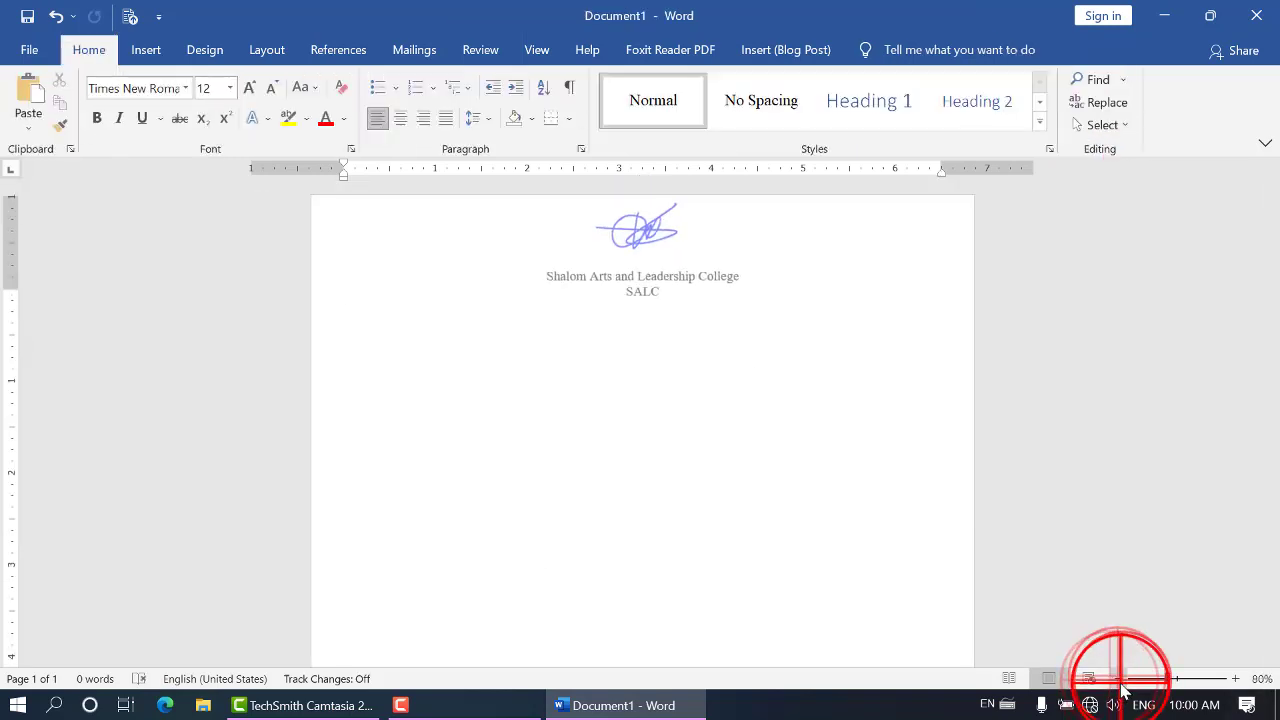
{"action": "left_click", "coordinate": [1119, 682]}
{"action": "left_click", "coordinate": [1119, 682]}
{"action": "left_click", "coordinate": [1119, 682]}
{"action": "left_click", "coordinate": [1119, 682]}
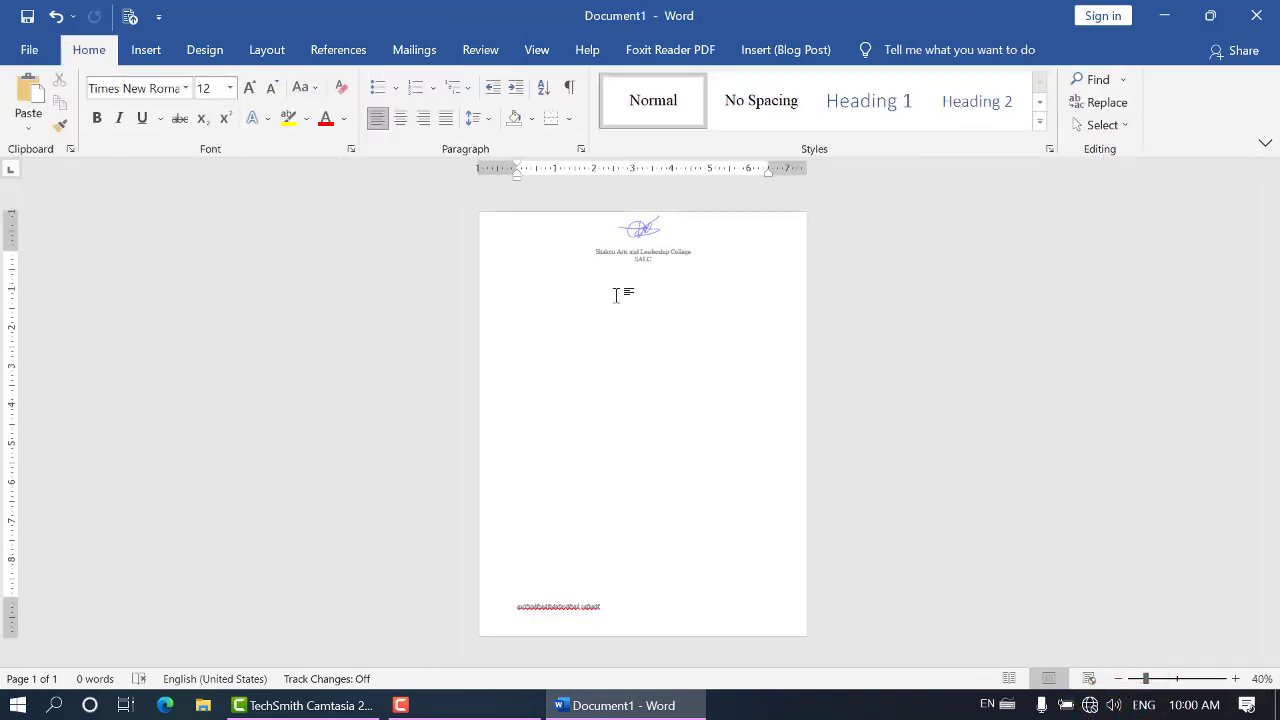